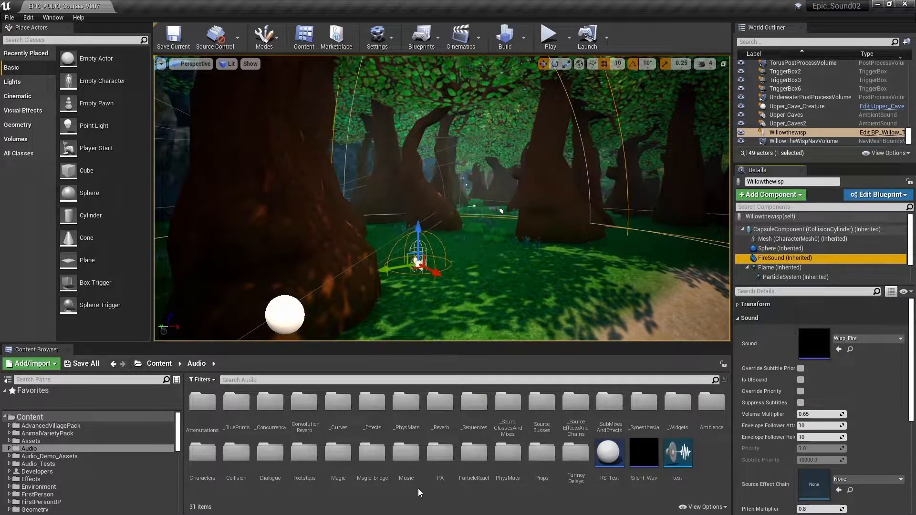
Create a submix effect preset of class SubmixEffectReverbPreset named Wisp_Fire_Reverb in the Audio/_SubMixesAndEffects folder
{"action": "left_click", "coordinate": [9, 449]}
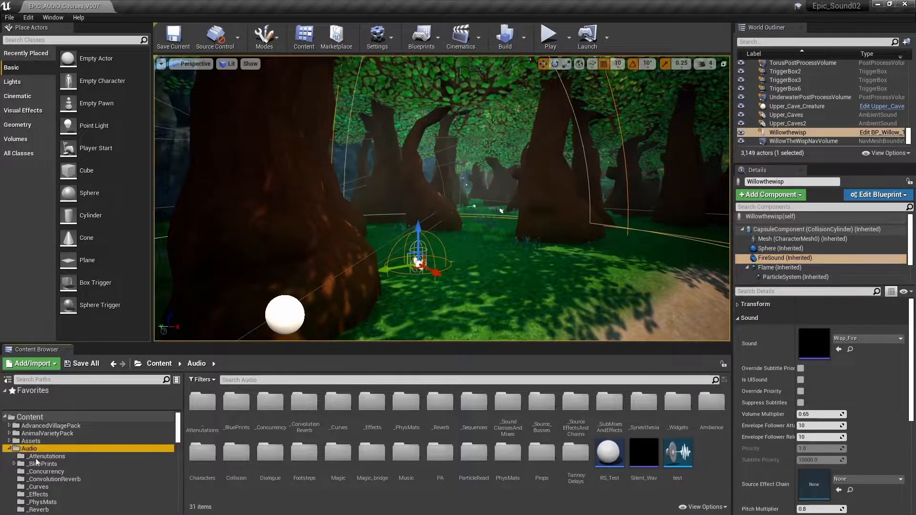
{"action": "scroll", "coordinate": [67, 470], "scroll_direction": "down", "scroll_amount": 5}
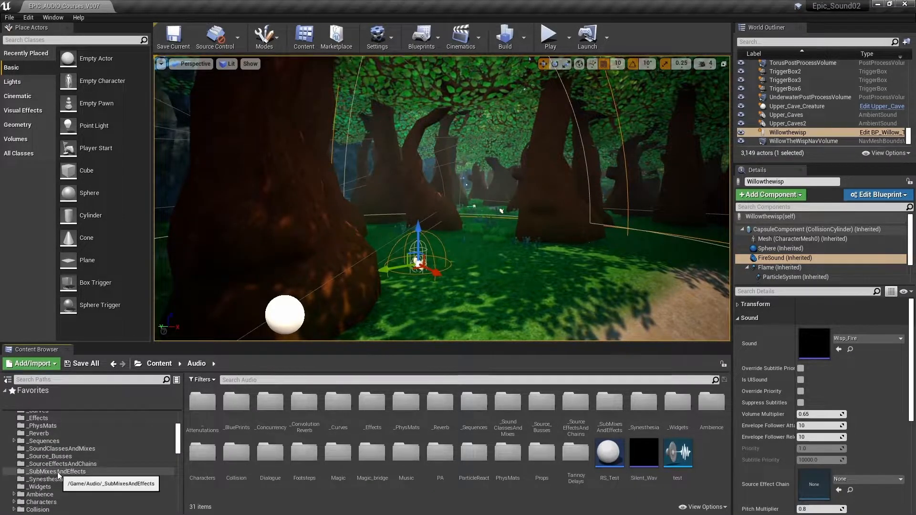
{"action": "left_click", "coordinate": [61, 472]}
{"action": "scroll", "coordinate": [532, 479], "scroll_direction": "down", "scroll_amount": 2}
{"action": "right_click", "coordinate": [481, 470]}
{"action": "mouse_move", "coordinate": [533, 453]}
{"action": "mouse_move", "coordinate": [644, 458]}
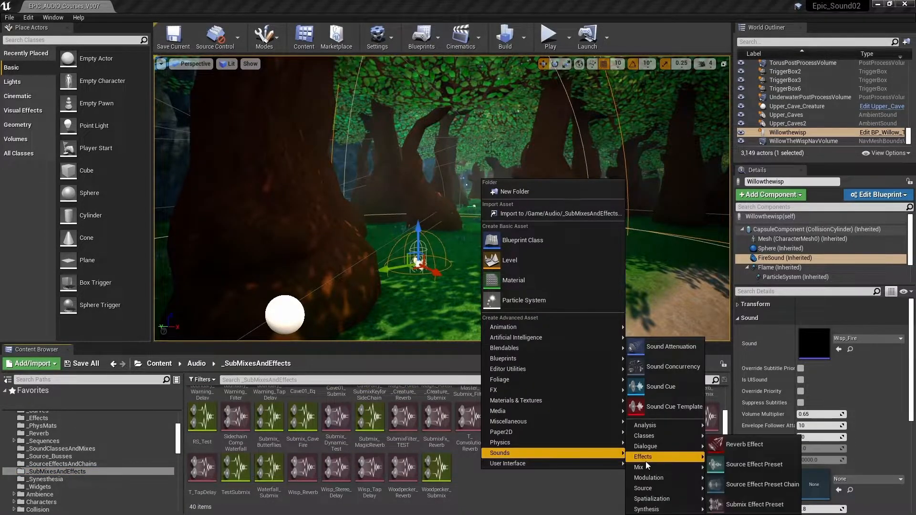
{"action": "left_click", "coordinate": [738, 506]}
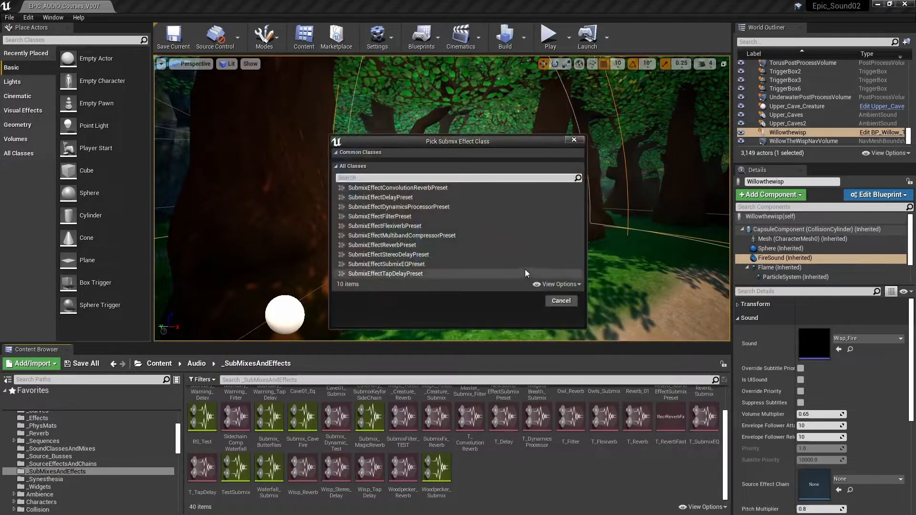
{"action": "left_click", "coordinate": [406, 246]}
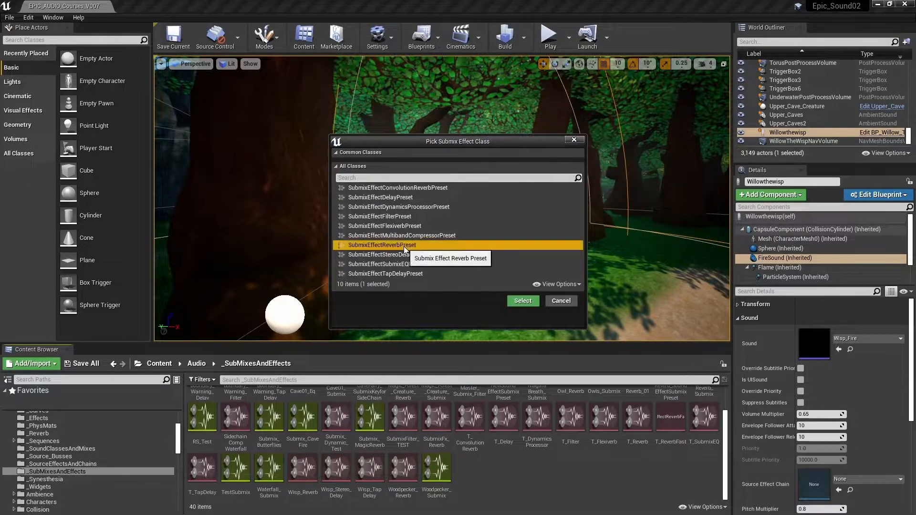
{"action": "left_click", "coordinate": [520, 301]}
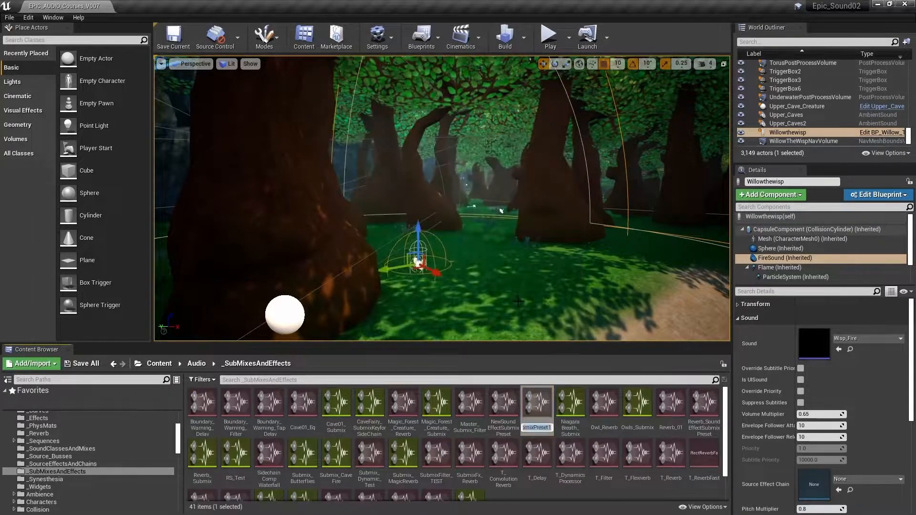
{"action": "type", "text": "Wisp_Fire_Reverb"}
{"action": "key", "text": "Return"}
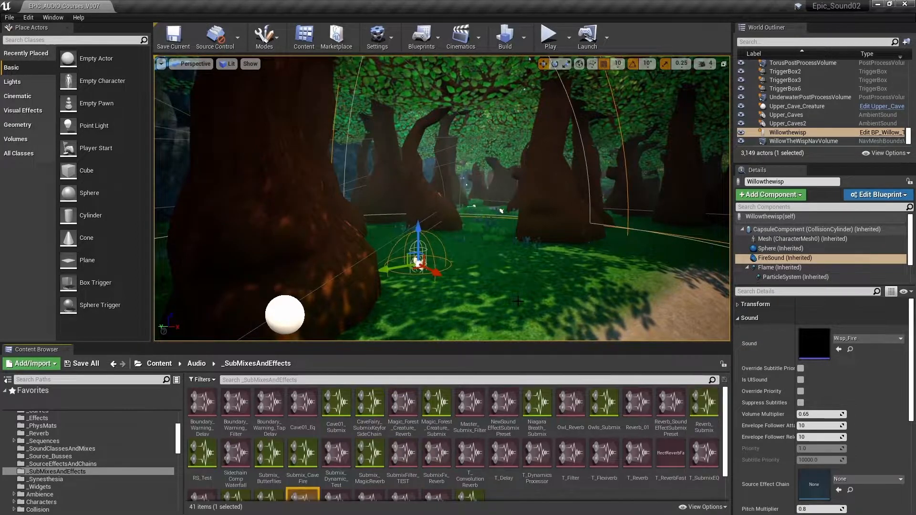
Paste the copied reverb settings into the Wisp_Fire_Reverb preset and close its editor
{"action": "double_click", "coordinate": [306, 494]}
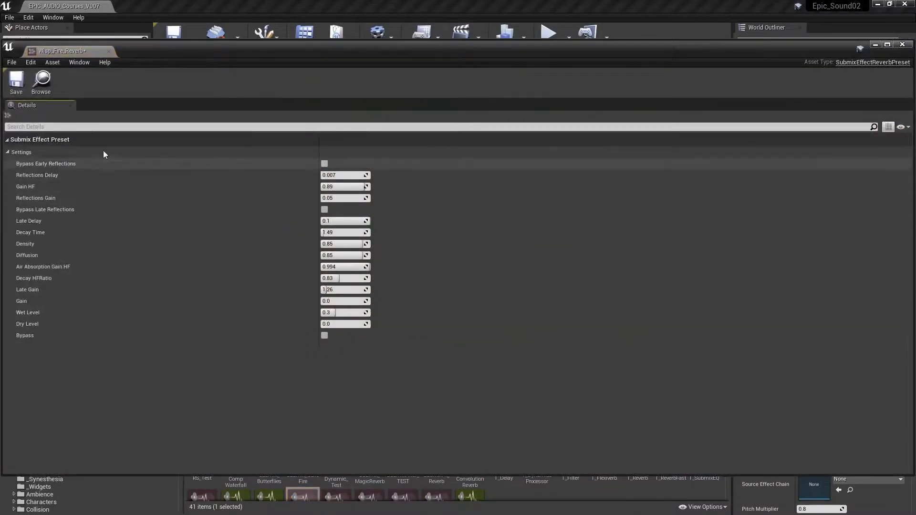
{"action": "right_click", "coordinate": [104, 150]}
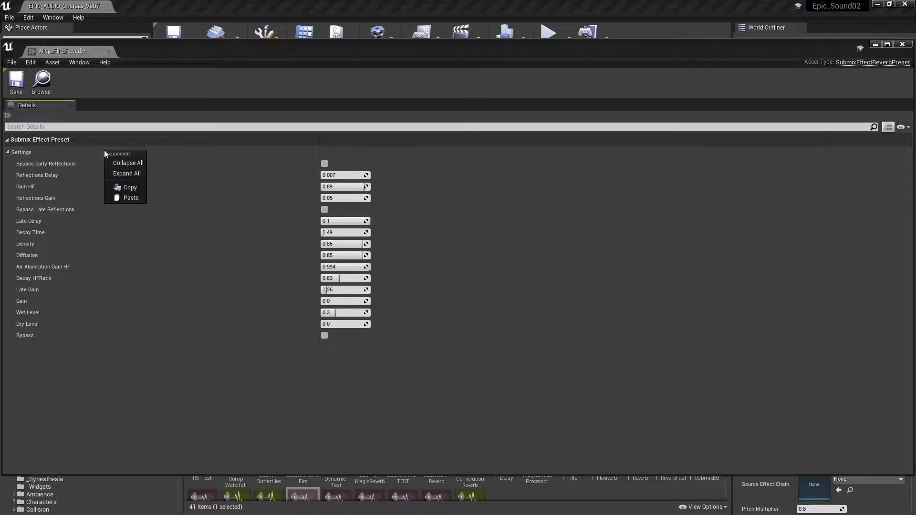
{"action": "left_click", "coordinate": [131, 198]}
{"action": "left_click", "coordinate": [109, 51]}
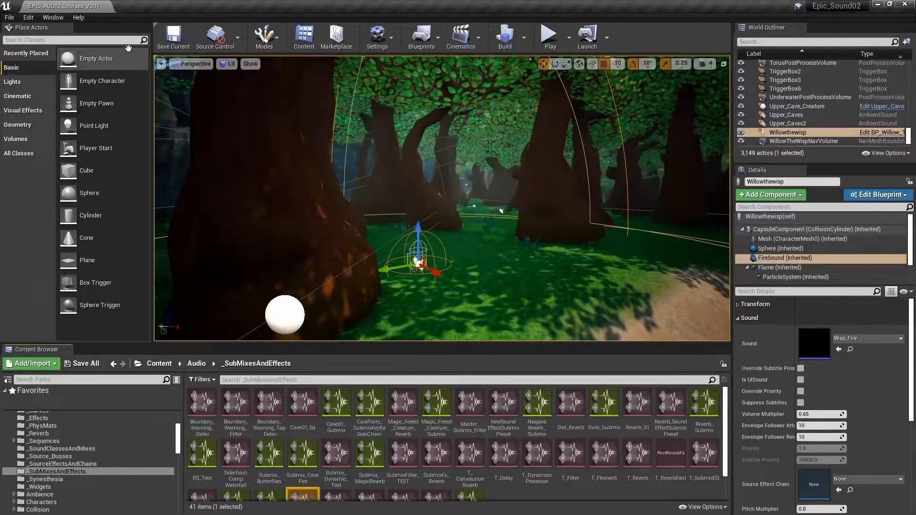
Create a Sound Submix asset named Wisp_Fire in the _SubMixesAndEffects folder
{"action": "scroll", "coordinate": [554, 484], "scroll_direction": "down", "scroll_amount": 2}
{"action": "right_click", "coordinate": [522, 472]}
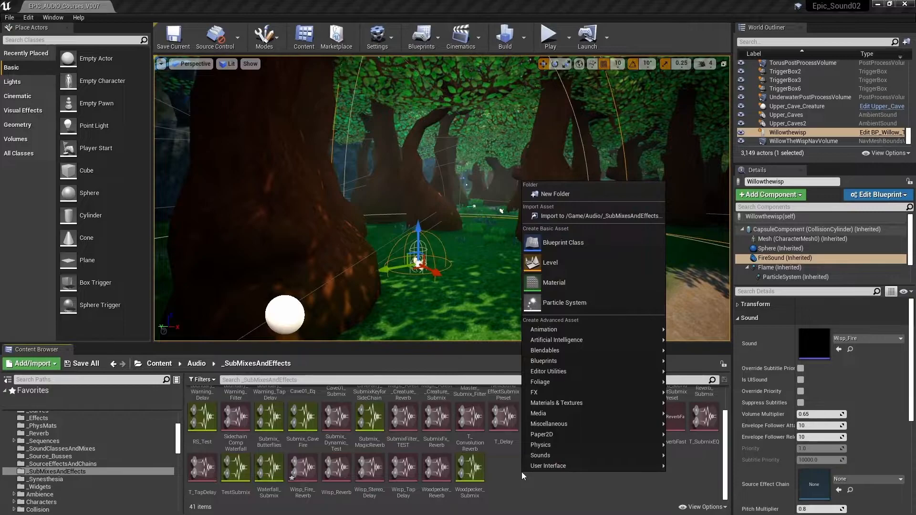
{"action": "mouse_move", "coordinate": [557, 457]}
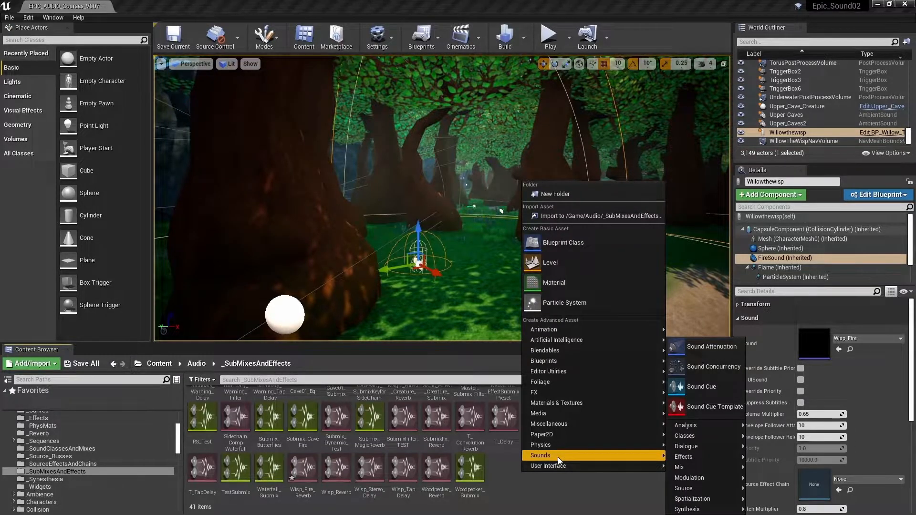
{"action": "mouse_move", "coordinate": [682, 467]}
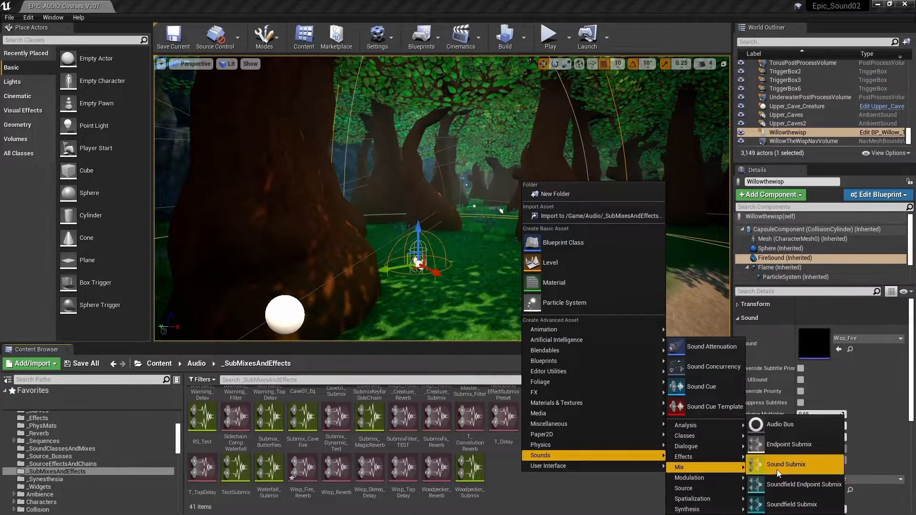
{"action": "left_click", "coordinate": [778, 471]}
{"action": "scroll", "coordinate": [523, 391], "scroll_direction": "down", "scroll_amount": 2}
Add Wisp_Fire_Reverb as an element in the Wisp_Fire submix's effect chain and return to the level editor
{"action": "double_click", "coordinate": [307, 465]}
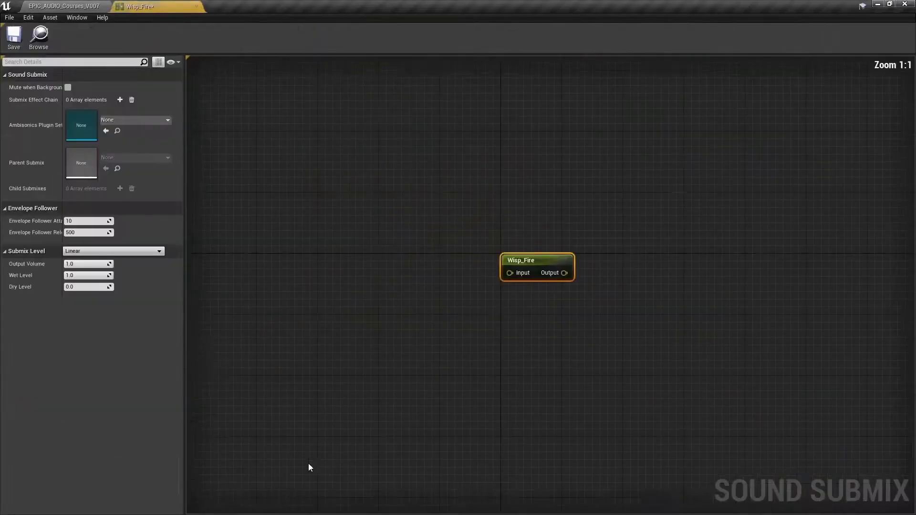
{"action": "left_click", "coordinate": [119, 100]}
{"action": "left_click", "coordinate": [119, 121]}
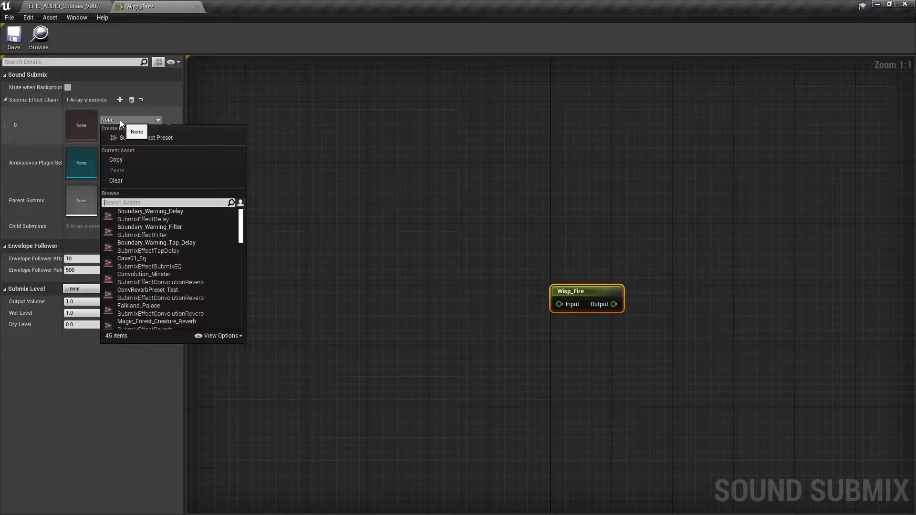
{"action": "type", "text": "wis"}
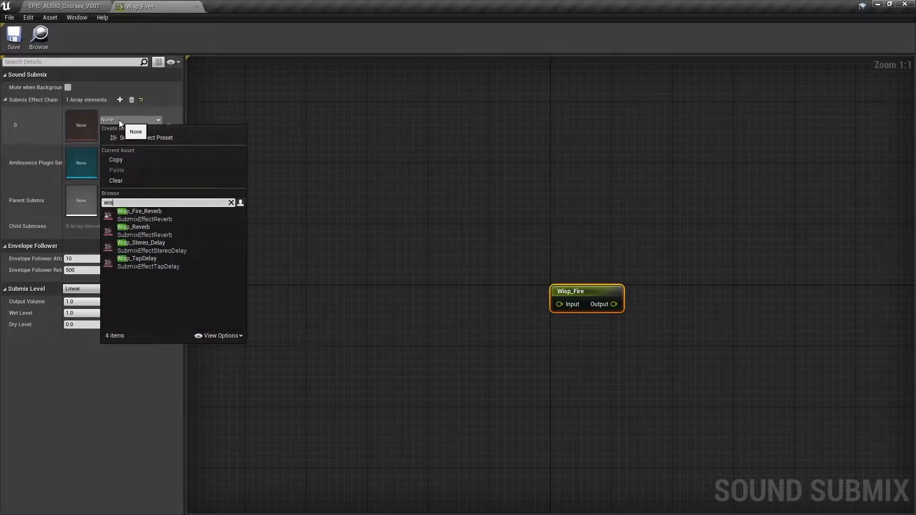
{"action": "left_click", "coordinate": [136, 216]}
{"action": "left_click", "coordinate": [99, 8]}
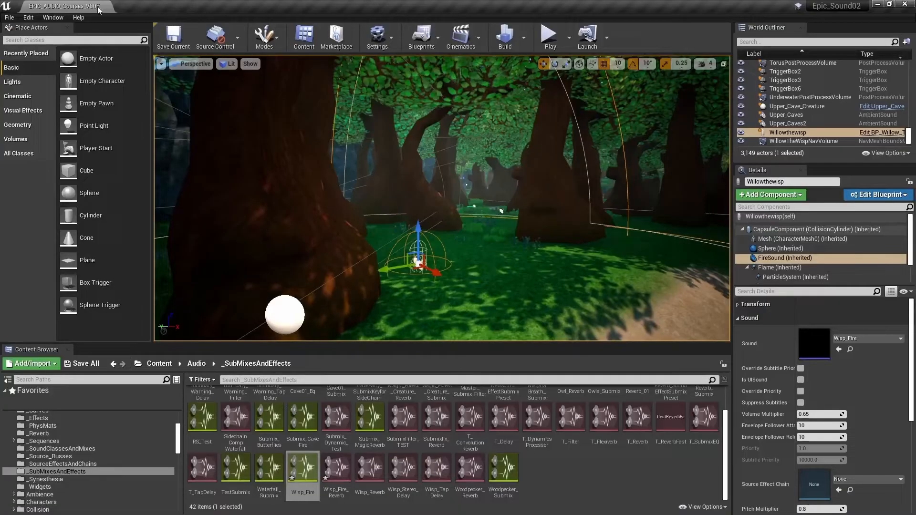
Add a submix send to the Wisp_Fire sound wave used by FireSound, with Wisp_Fire as its sound submix
{"action": "double_click", "coordinate": [815, 352]}
{"action": "scroll", "coordinate": [208, 361], "scroll_direction": "down", "scroll_amount": 3}
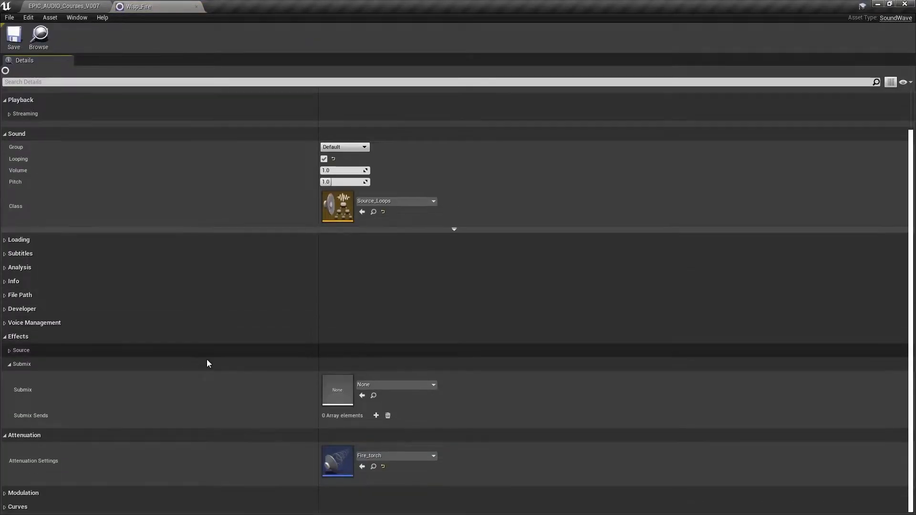
{"action": "left_click", "coordinate": [376, 415]}
{"action": "left_click", "coordinate": [14, 418]}
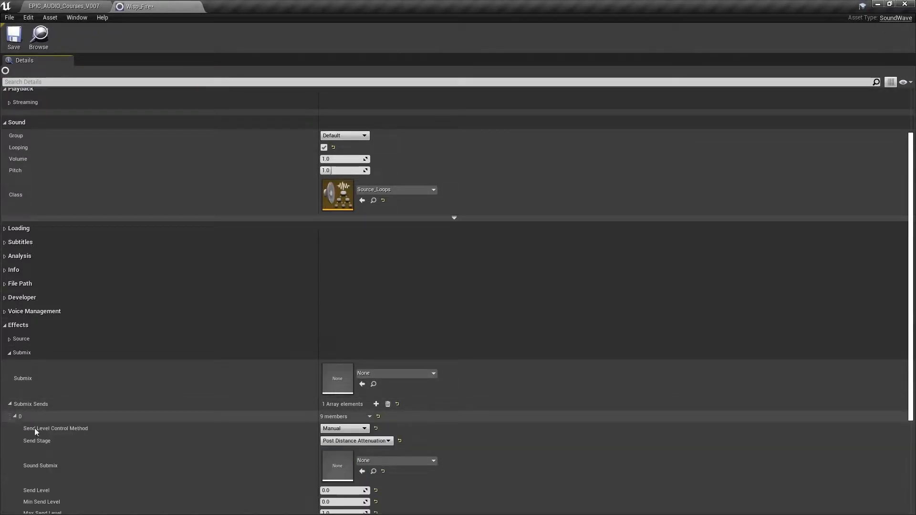
{"action": "left_click", "coordinate": [404, 460]}
{"action": "type", "text": "wisp"}
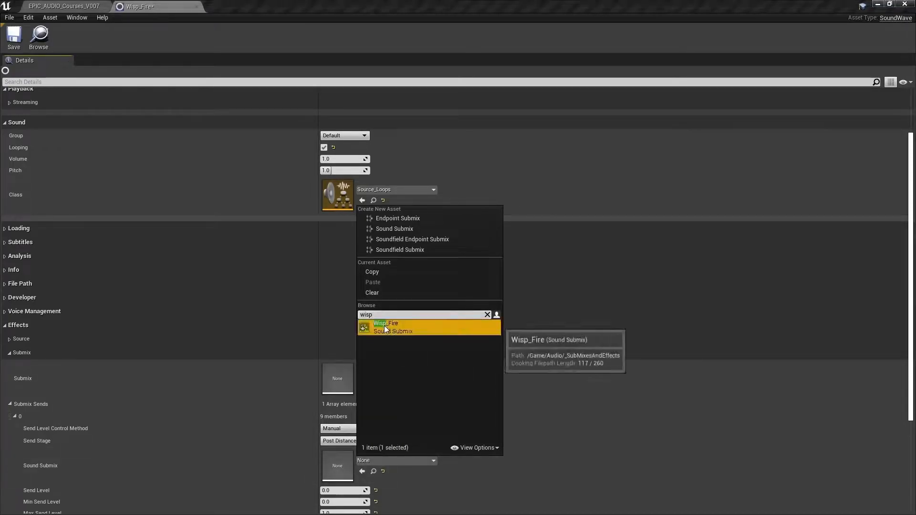
{"action": "left_click", "coordinate": [384, 328]}
{"action": "scroll", "coordinate": [386, 326], "scroll_direction": "down", "scroll_amount": 3}
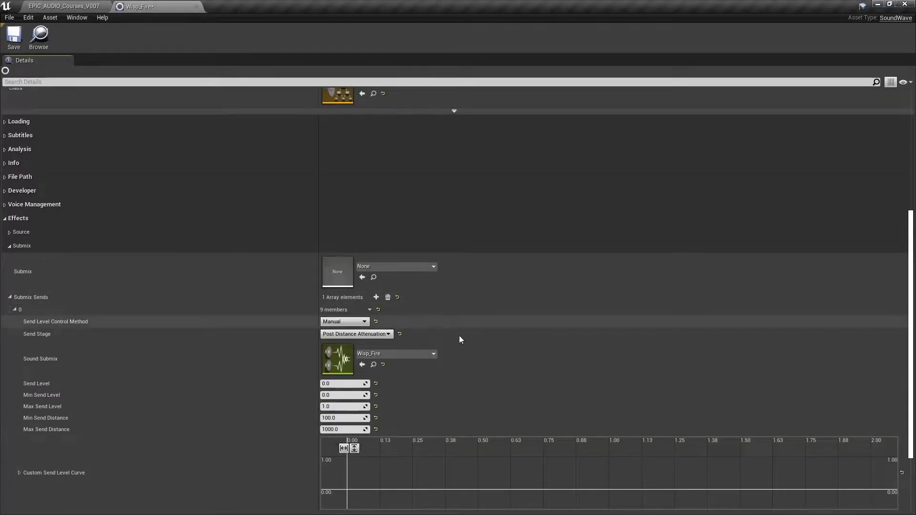
{"action": "scroll", "coordinate": [454, 325], "scroll_direction": "down", "scroll_amount": 2}
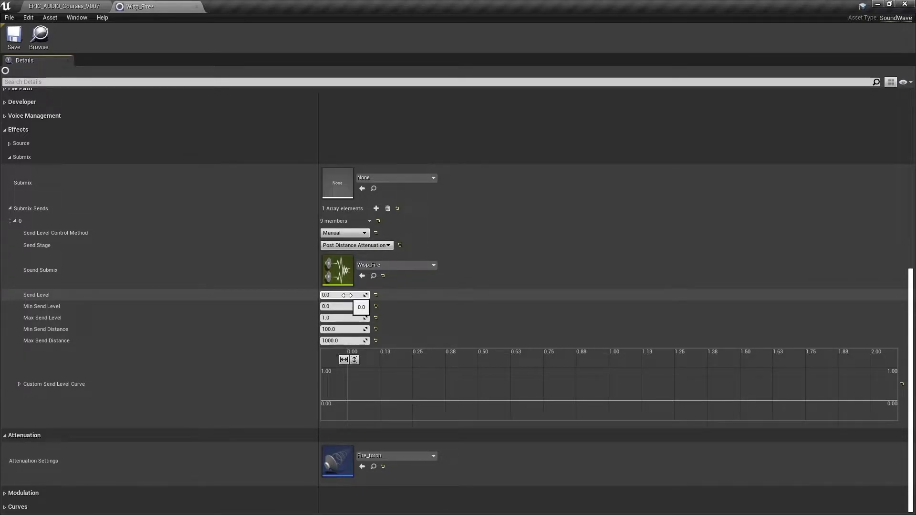
Open the Willowthewisp actor's blueprint and examine the sphere's begin and end overlap events in the Sound Bubble section
{"action": "left_click", "coordinate": [61, 7]}
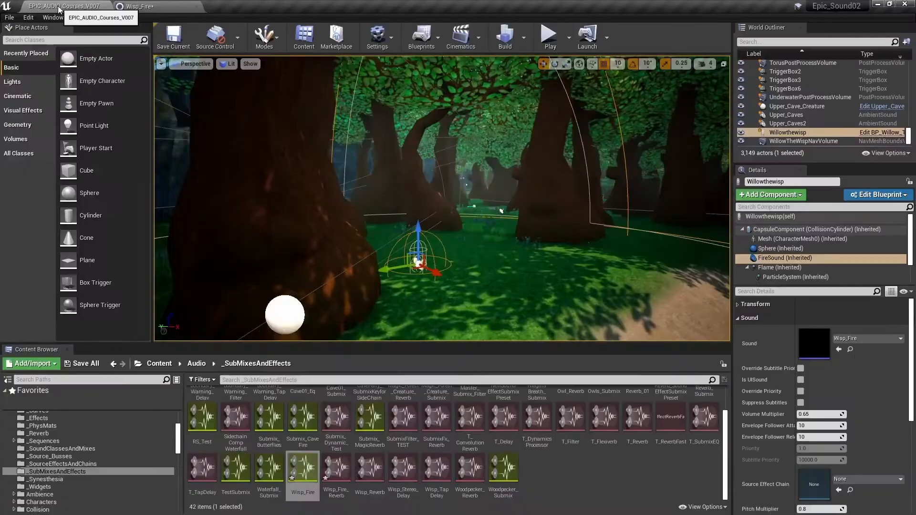
{"action": "left_click", "coordinate": [878, 133]}
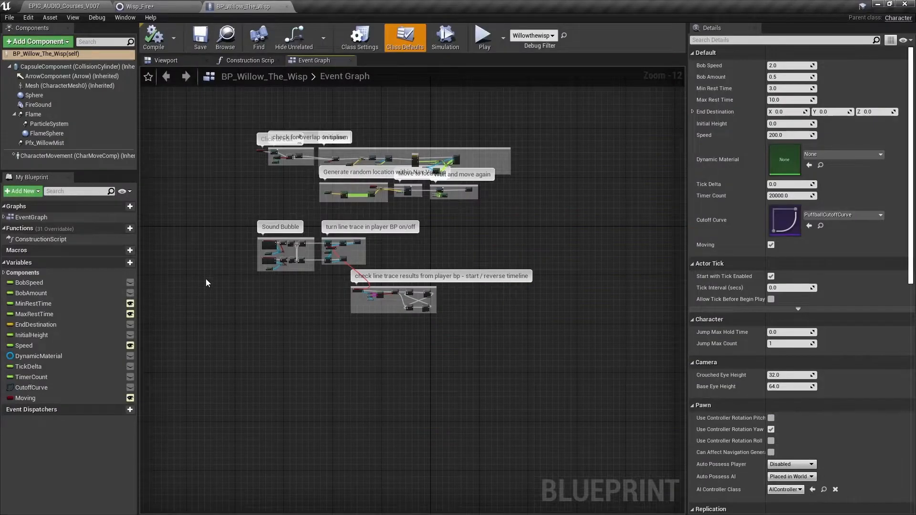
{"action": "scroll", "coordinate": [242, 258], "scroll_direction": "up", "scroll_amount": 4}
{"action": "right_click_drag", "start_coordinate": [241, 258], "coordinate": [156, 272]}
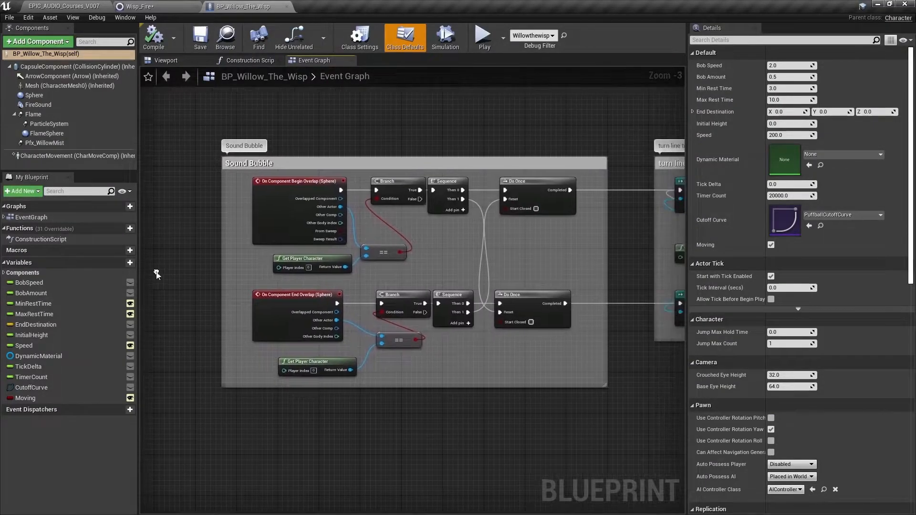
{"action": "mouse_move", "coordinate": [275, 206]}
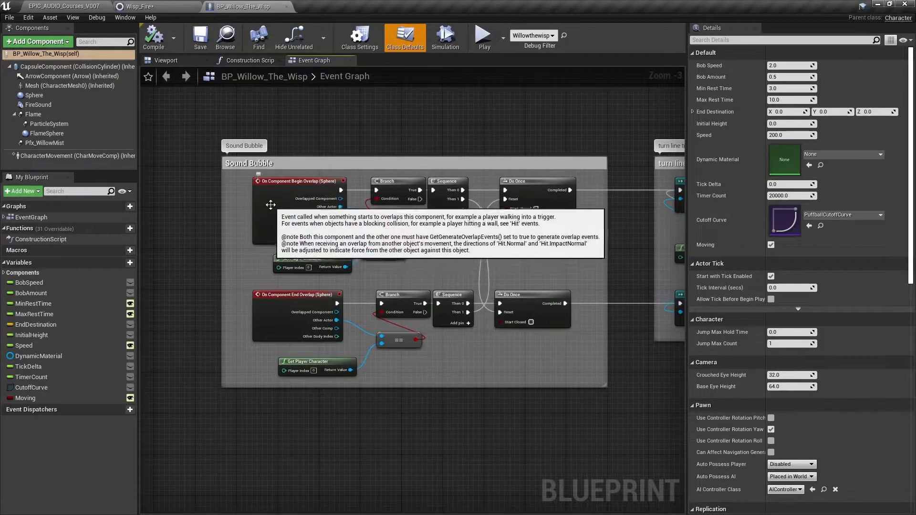
{"action": "left_click", "coordinate": [276, 206]}
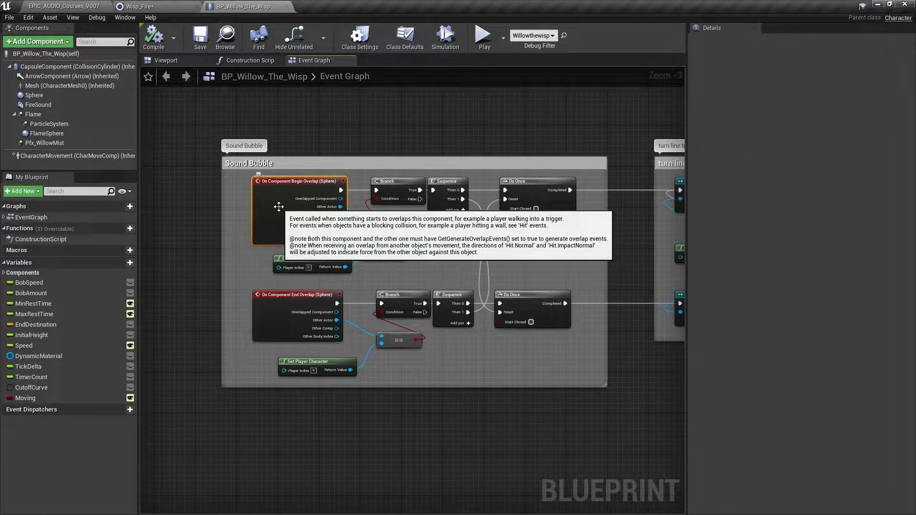
{"action": "left_click", "coordinate": [284, 321]}
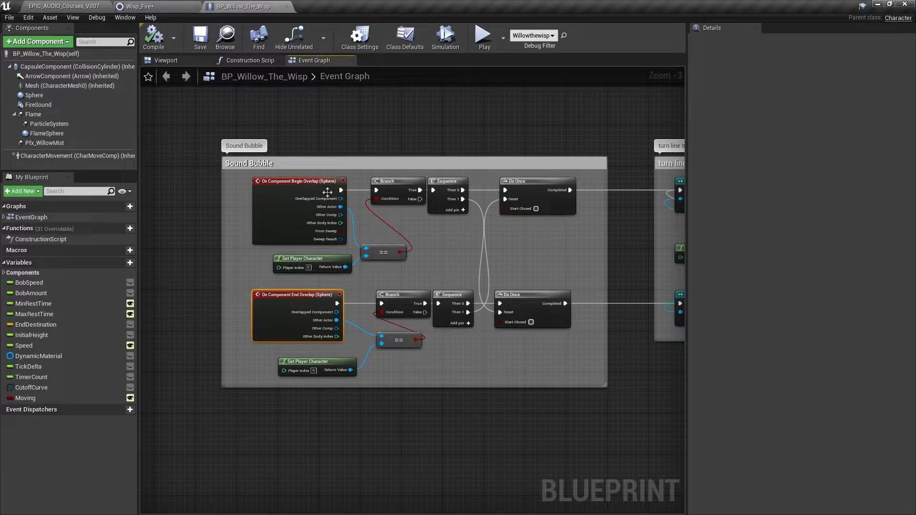
{"action": "mouse_move", "coordinate": [282, 209]}
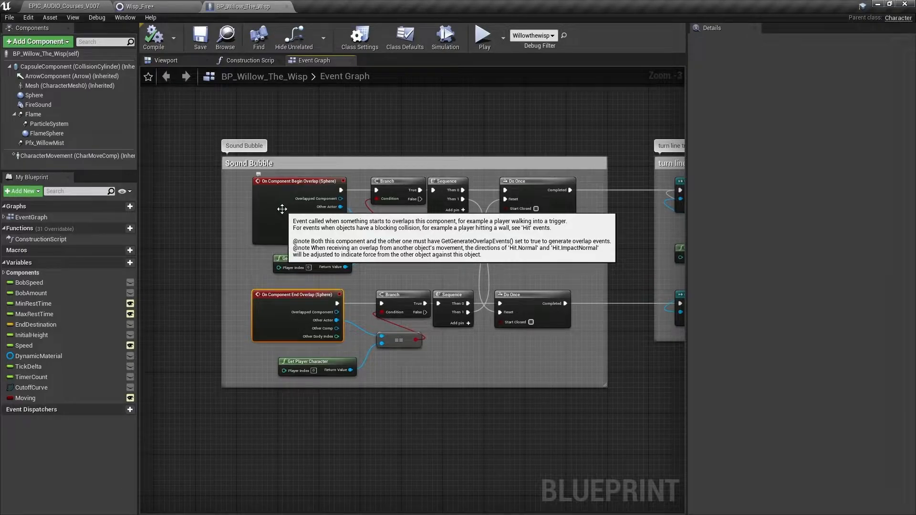
{"action": "mouse_move", "coordinate": [280, 317]}
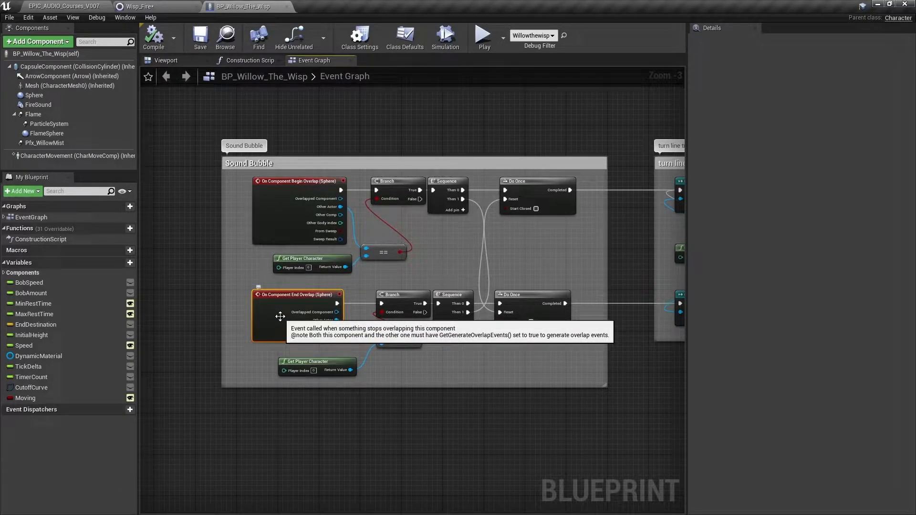
Add a FireSound reference to the event graph and a Set Submix Send node targeting it, executed after Start Line Trace
{"action": "mouse_move", "coordinate": [638, 395]}
{"action": "right_mouse_down"}
{"action": "mouse_move", "coordinate": [246, 392]}
{"action": "mouse_move", "coordinate": [167, 404]}
{"action": "mouse_move", "coordinate": [167, 418]}
{"action": "right_mouse_up"}
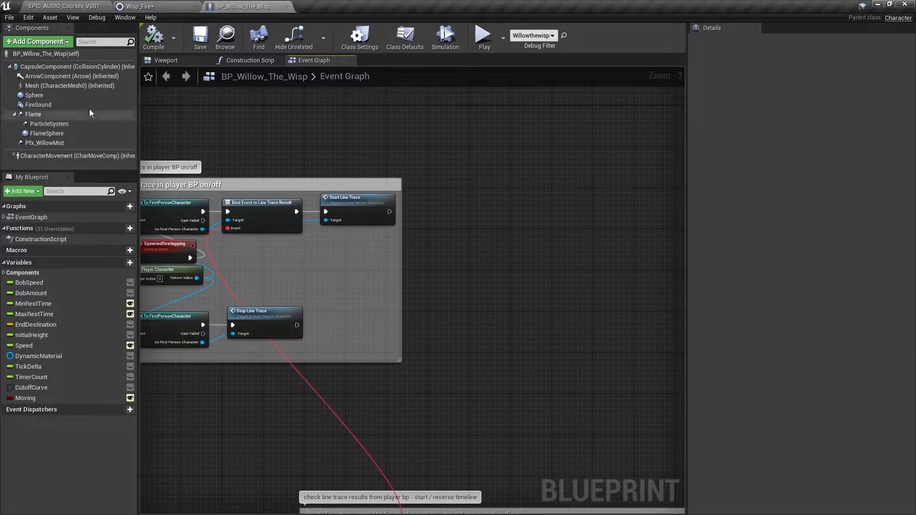
{"action": "left_click_drag", "start_coordinate": [38, 104], "coordinate": [425, 252]}
{"action": "scroll", "coordinate": [466, 253], "scroll_direction": "up", "scroll_amount": 3}
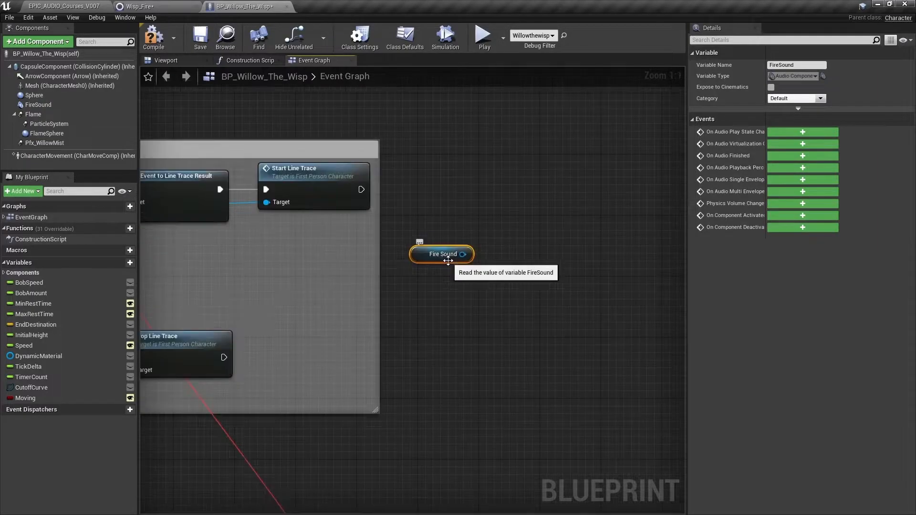
{"action": "left_click_drag", "start_coordinate": [462, 254], "coordinate": [498, 205]}
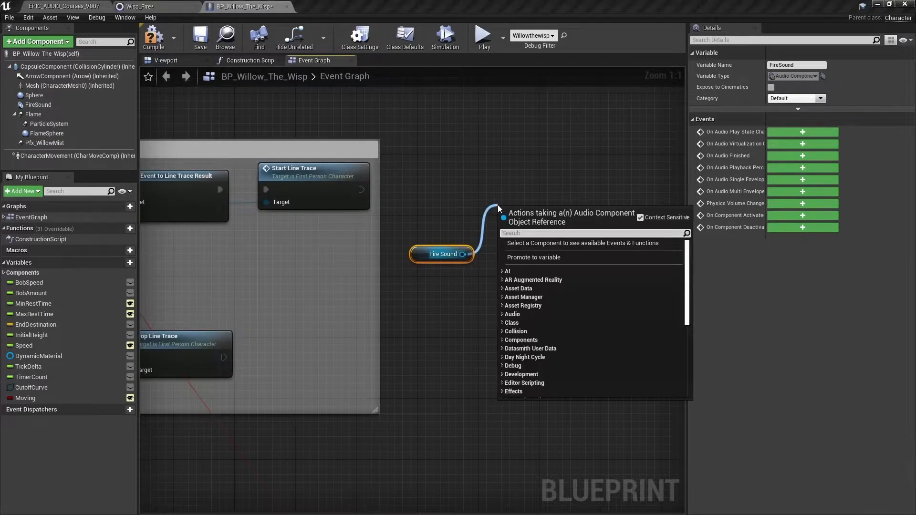
{"action": "type", "text": "set submix"}
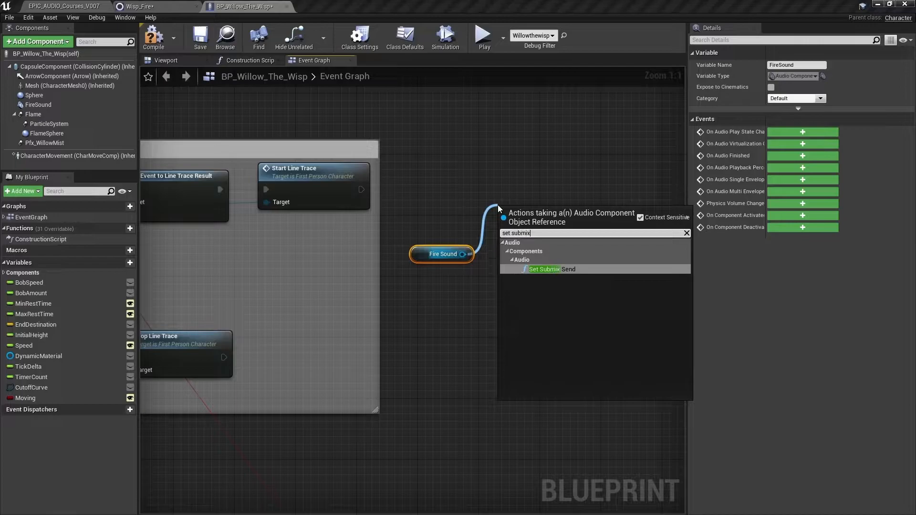
{"action": "key", "text": "Return"}
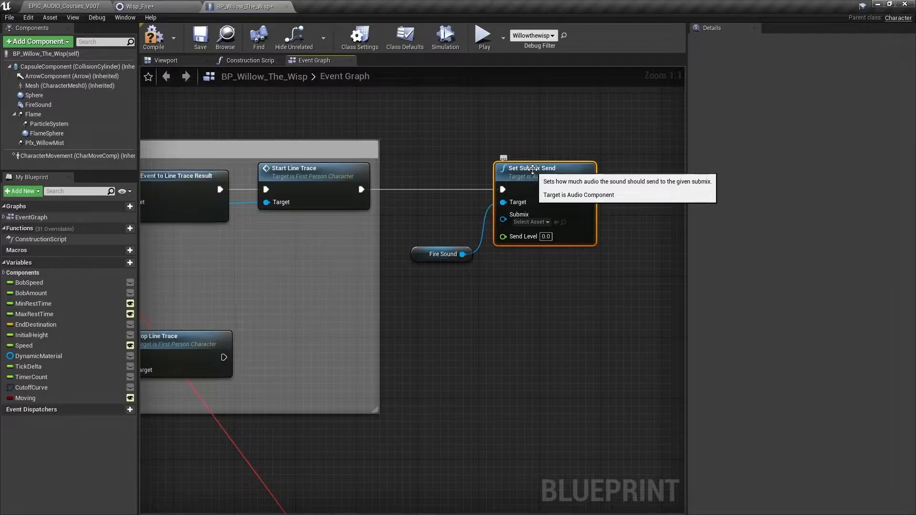
Set the Set Submix Send node's submix to Wisp_Fire and its send level to 0.8
{"action": "left_click", "coordinate": [532, 222]}
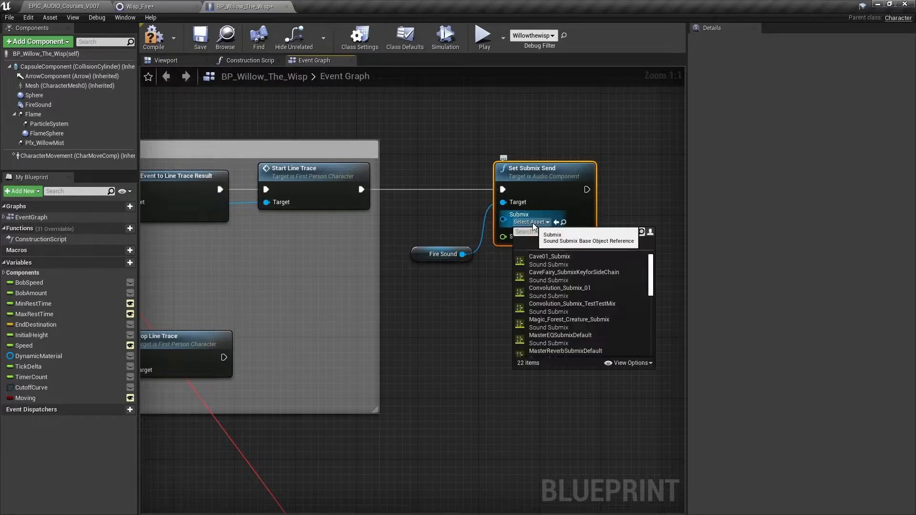
{"action": "type", "text": "wisp"}
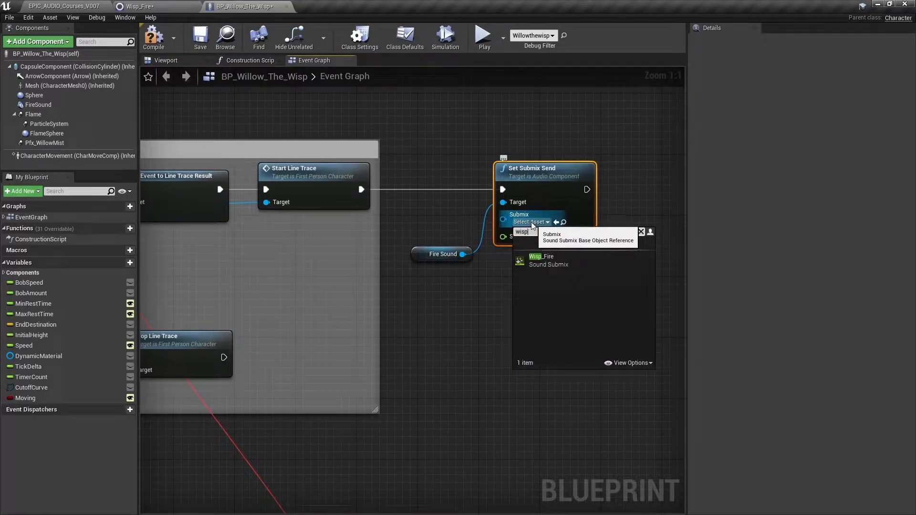
{"action": "left_click", "coordinate": [544, 259]}
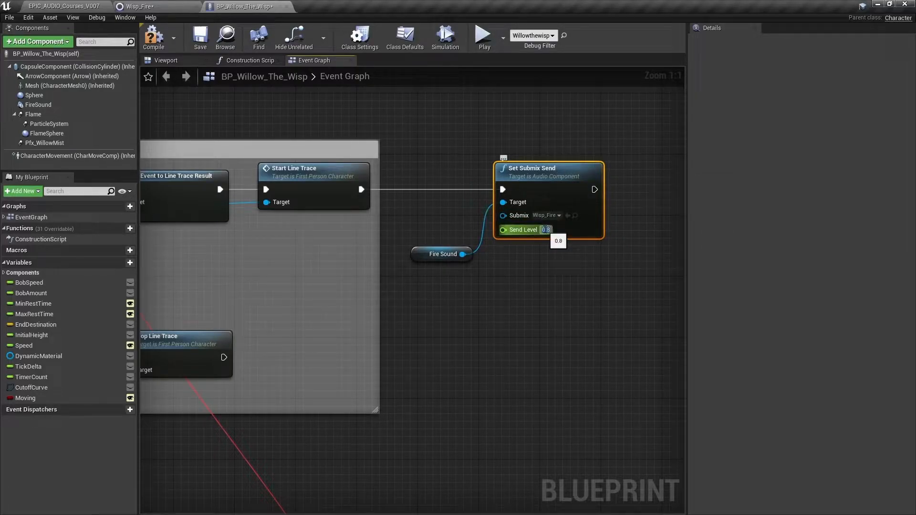
{"action": "left_click", "coordinate": [547, 281]}
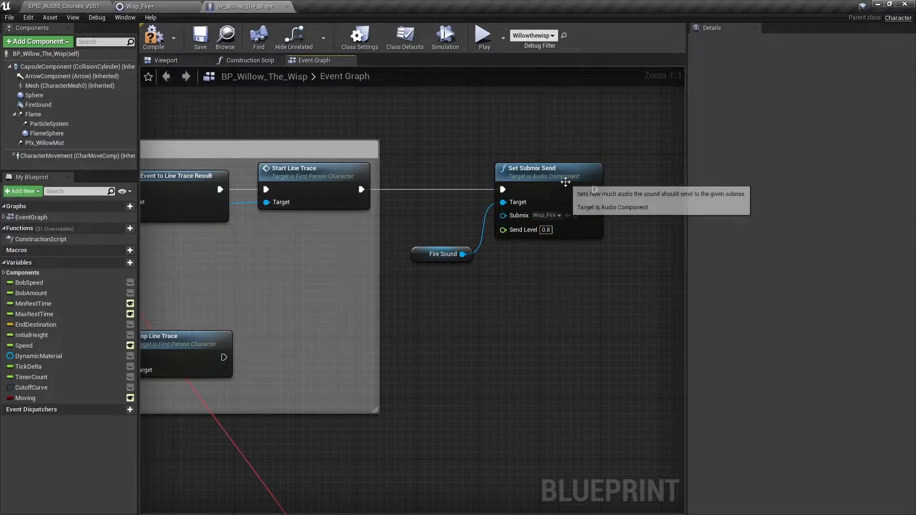
Duplicate the Set Submix Send node, run it after Stop Line Trace with send level 0.08, and connect Fire Sound as its target
{"action": "key", "text": "ctrl+v"}
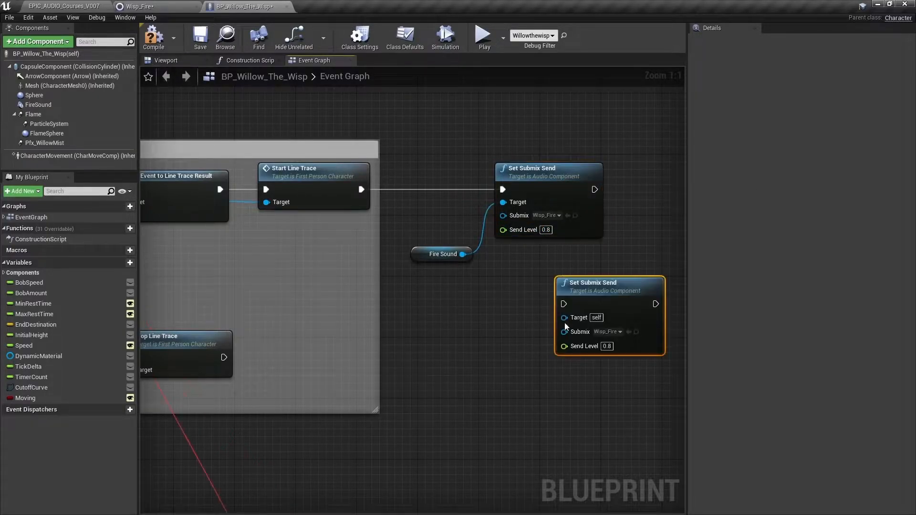
{"action": "left_click_drag", "start_coordinate": [551, 329], "coordinate": [528, 343]}
{"action": "mouse_move", "coordinate": [224, 357]}
{"action": "left_mouse_down"}
{"action": "mouse_move", "coordinate": [484, 365]}
{"action": "mouse_move", "coordinate": [503, 351]}
{"action": "left_mouse_up"}
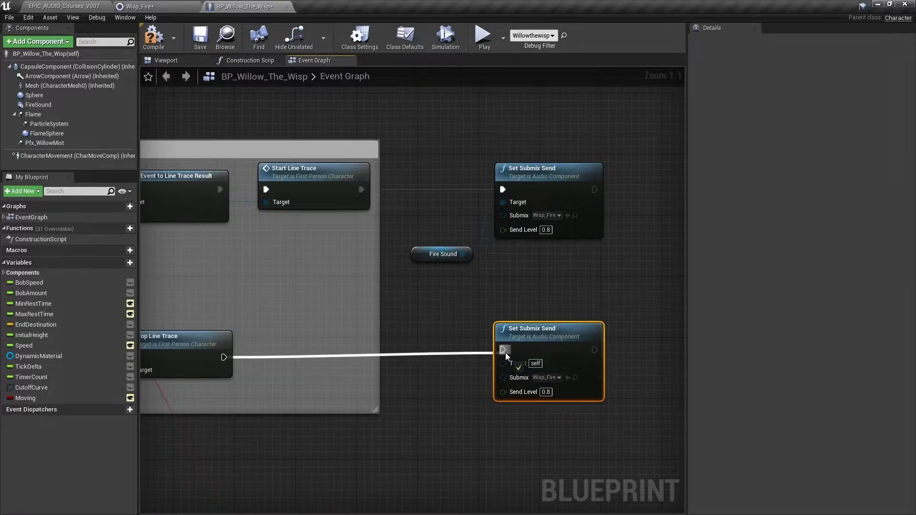
{"action": "left_click", "coordinate": [545, 391]}
{"action": "type", "text": "0.08"}
{"action": "key", "text": "Return"}
{"action": "left_click", "coordinate": [535, 280]}
{"action": "left_click_drag", "start_coordinate": [458, 260], "coordinate": [505, 365]}
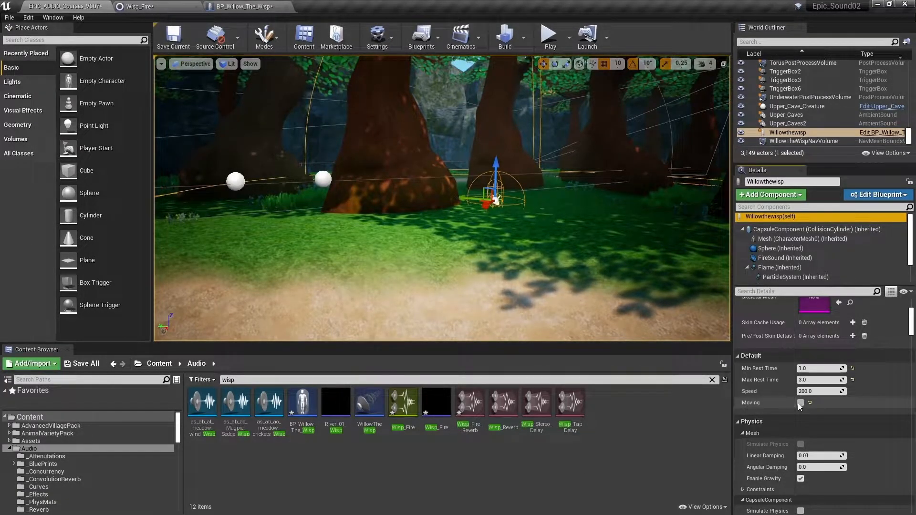
Play the level from beyond the wisp's sound bubble, walk toward the wisp and back out to compare the fire's reverb, and stop playback
{"action": "key", "text": "w"}
{"action": "right_click_drag", "start_coordinate": [442, 198], "coordinate": [573, 113]}
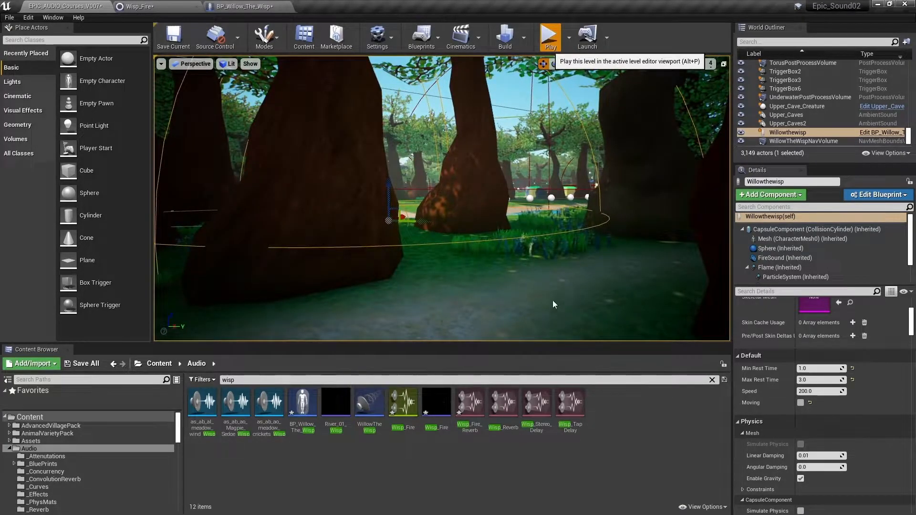
{"action": "key", "text": "w"}
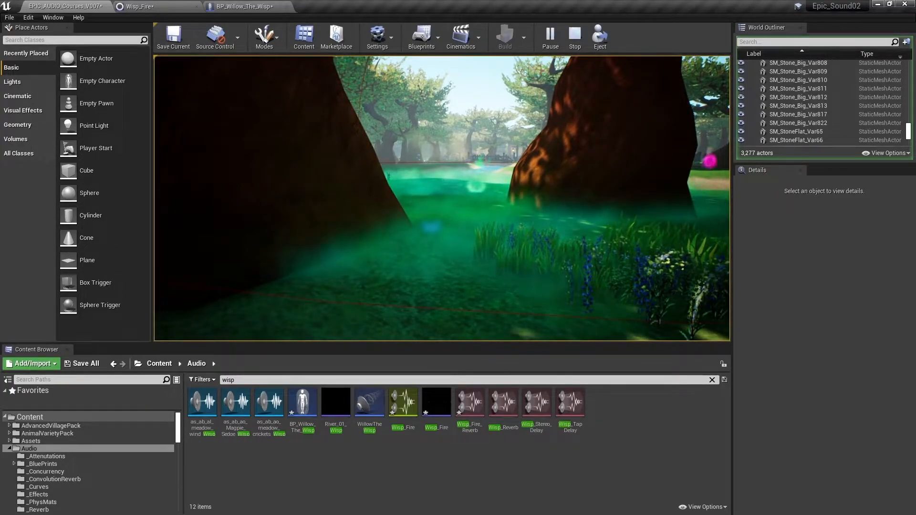
{"action": "key", "text": "shift+F1"}
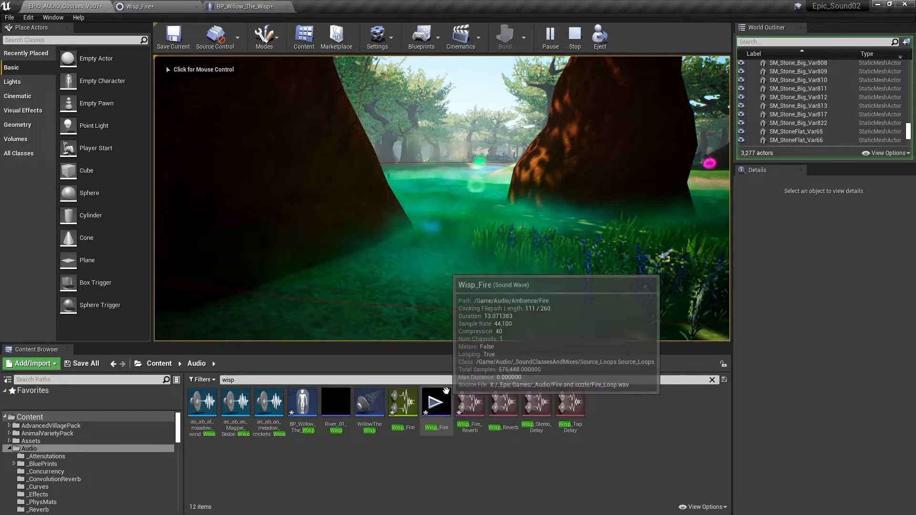
{"action": "right_click", "coordinate": [446, 391]}
{"action": "left_click", "coordinate": [463, 152]}
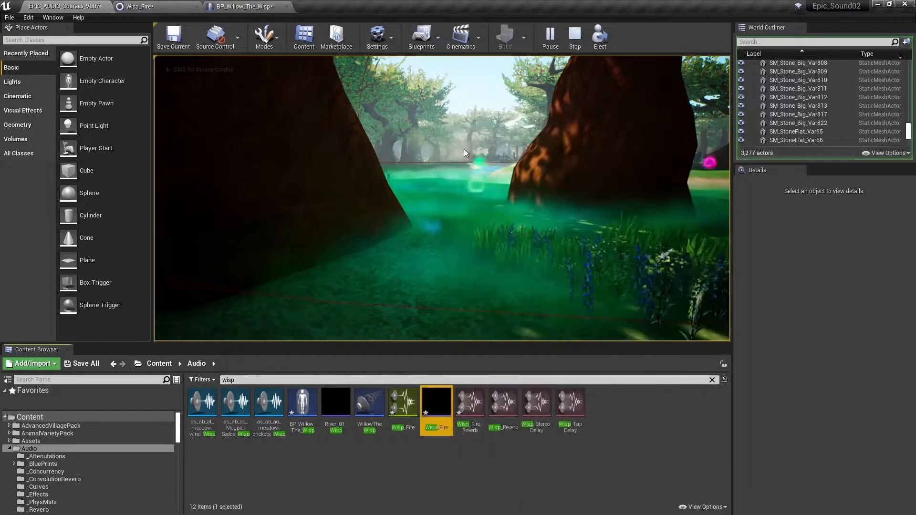
{"action": "left_click", "coordinate": [534, 281]}
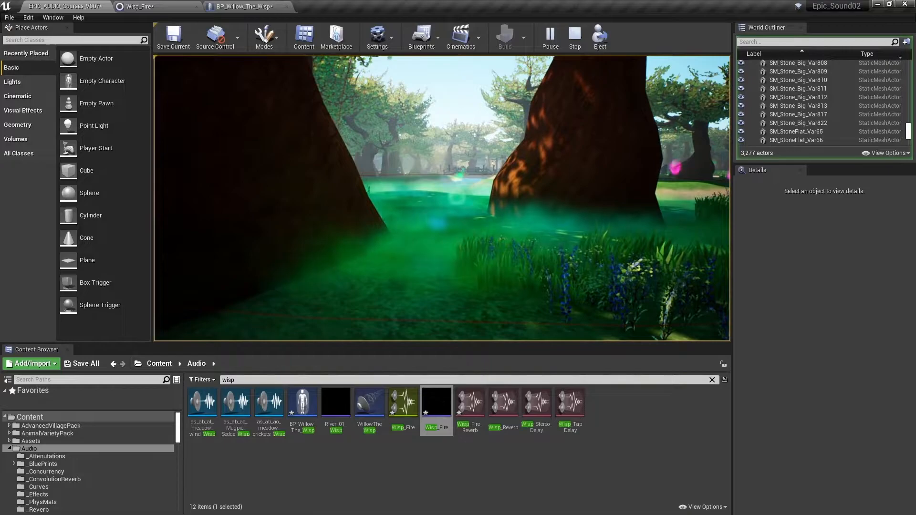
{"action": "key", "text": "w"}
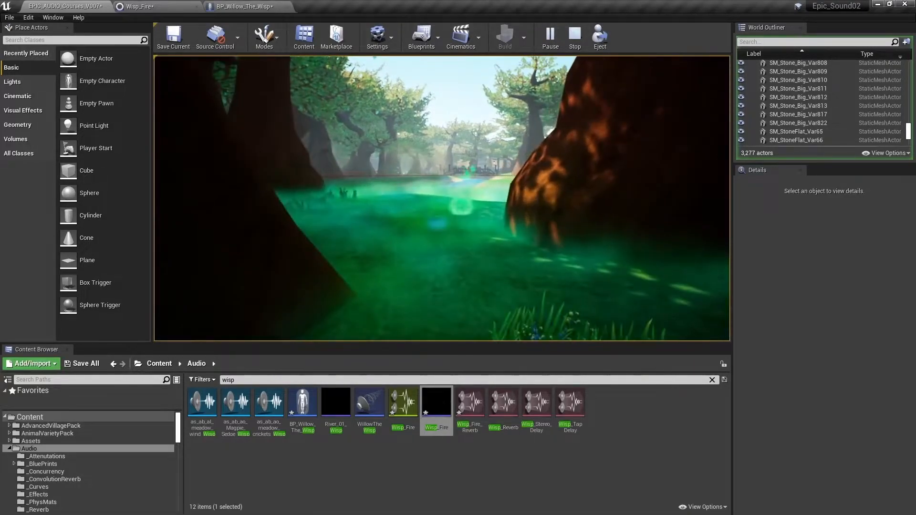
{"action": "key", "text": "w"}
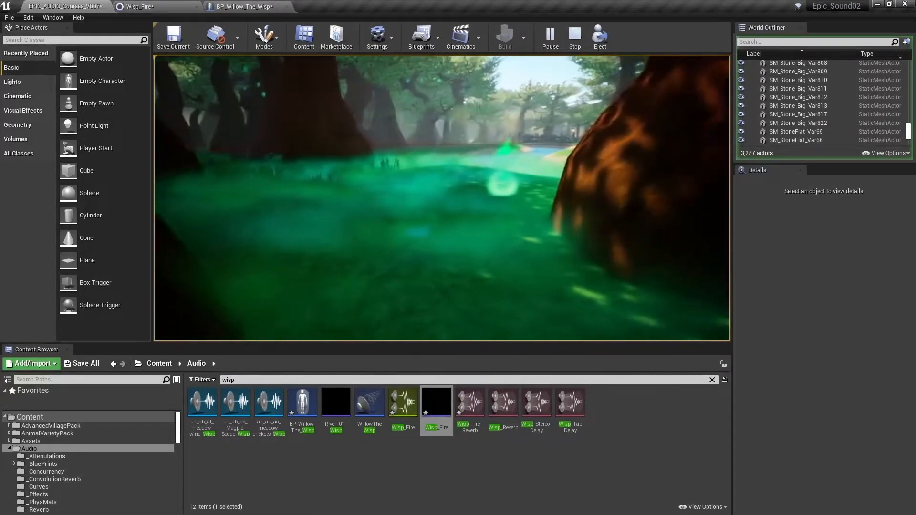
{"action": "key", "text": "w"}
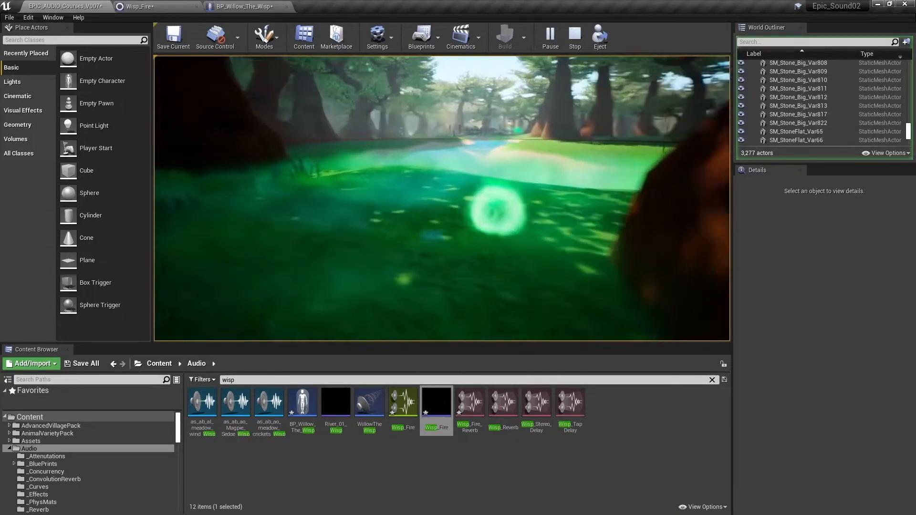
{"action": "key", "text": "s"}
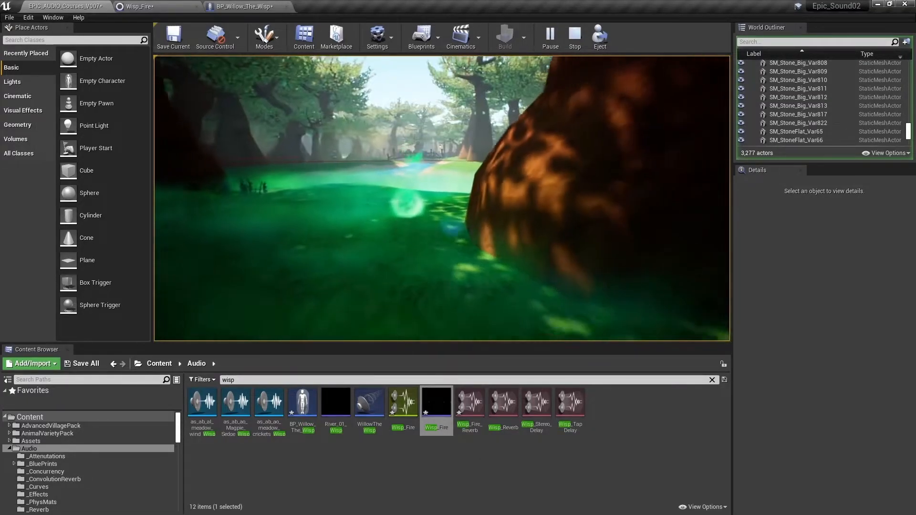
{"action": "key", "text": "s"}
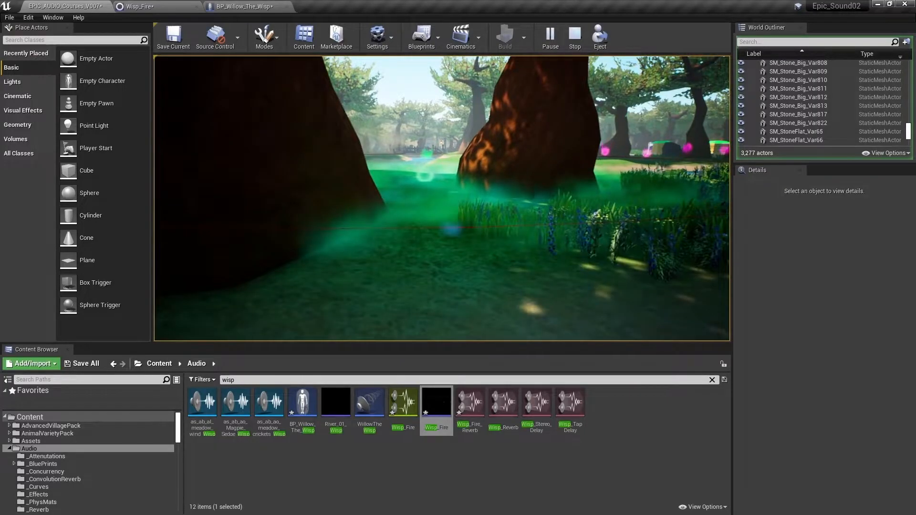
{"action": "key", "text": "w"}
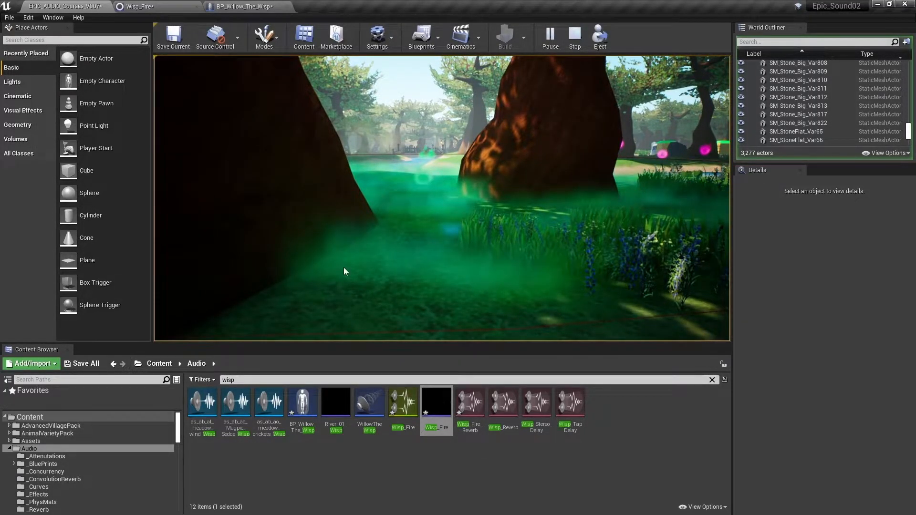
{"action": "key", "text": "Escape"}
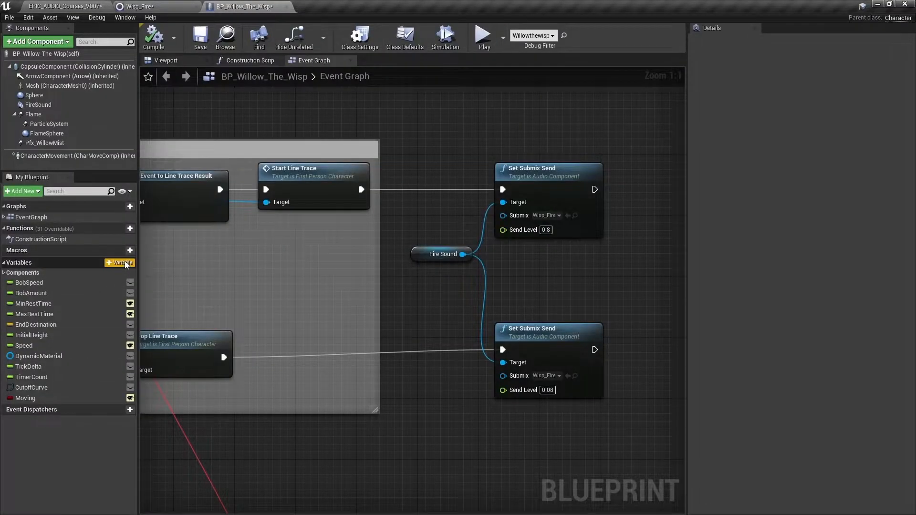
Create an instance-editable Crickets variable of type Ambient Sound in the wisp's blueprint
{"action": "left_click", "coordinate": [124, 263]}
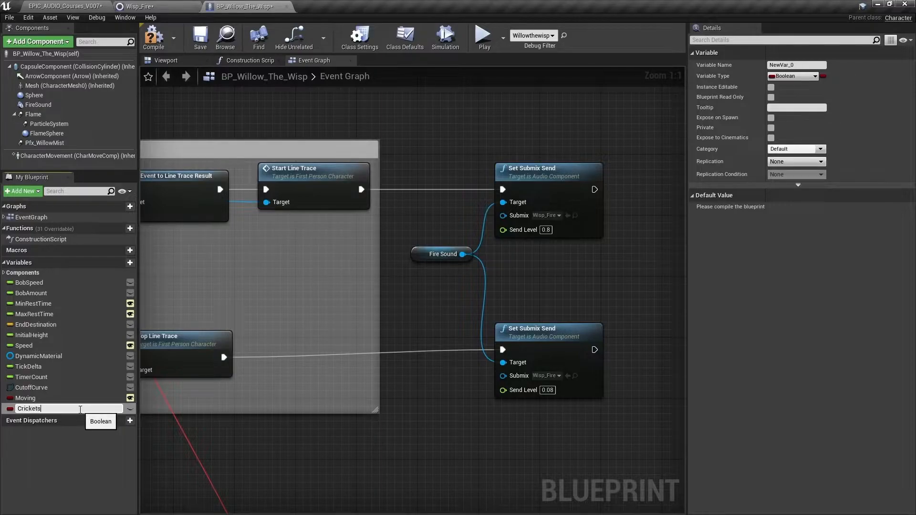
{"action": "key", "text": "Return"}
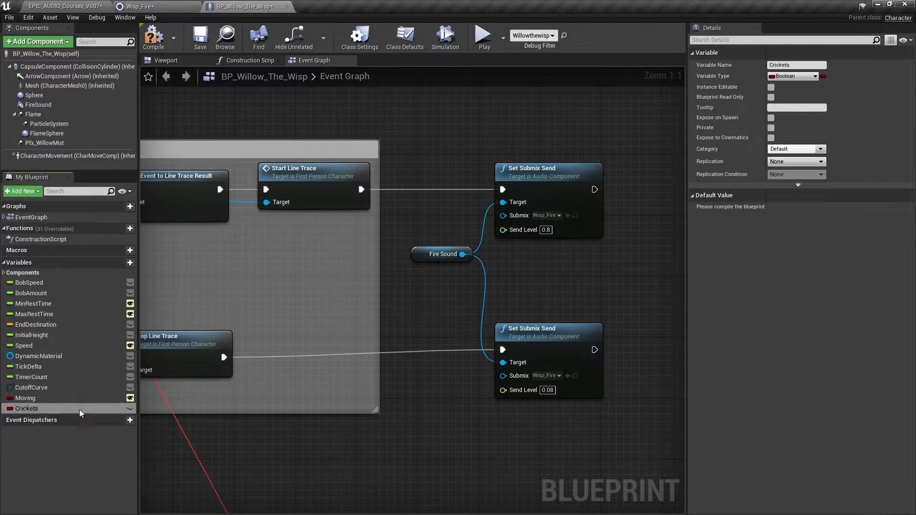
{"action": "left_click", "coordinate": [795, 78]}
{"action": "type", "text": "amient"}
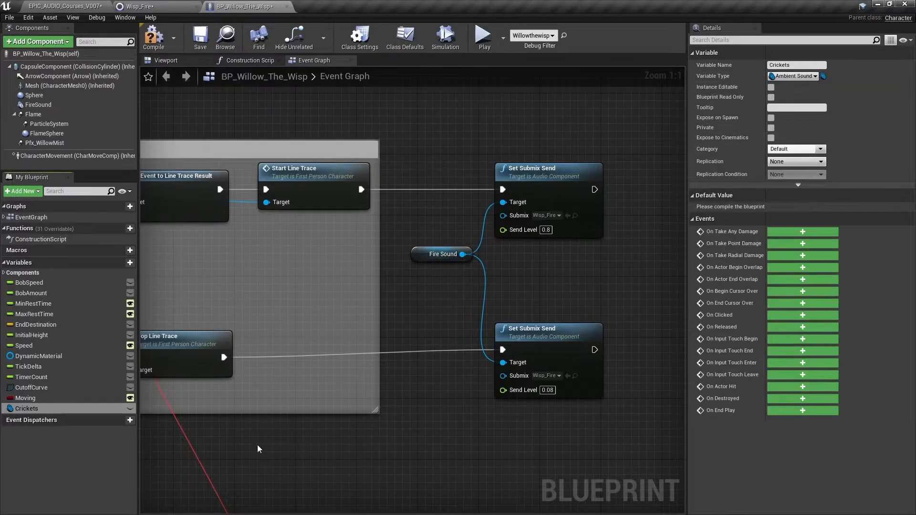
{"action": "left_click", "coordinate": [130, 409]}
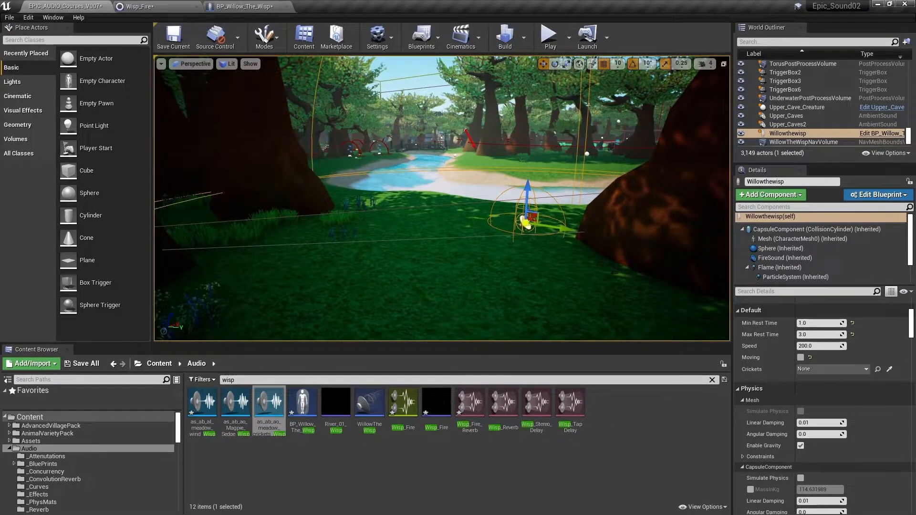
Assign the meadow crickets ambient sound in the level to the Willowthewisp actor's Crickets property
{"action": "left_click", "coordinate": [889, 369]}
{"action": "right_click_drag", "start_coordinate": [471, 239], "coordinate": [258, 228]}
{"action": "right_click_drag", "start_coordinate": [408, 220], "coordinate": [402, 218]}
{"action": "left_click", "coordinate": [400, 226]}
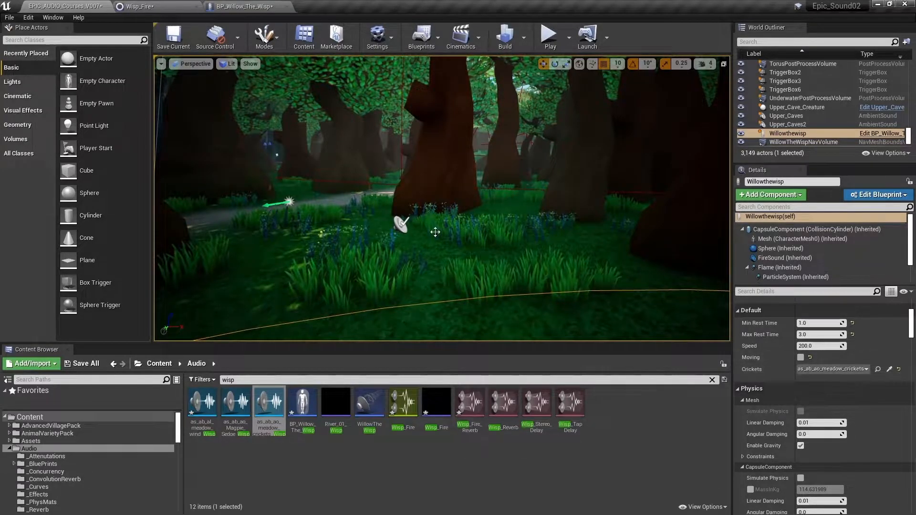
Open the meadow crickets actor's sound cue and add a submix send with Wisp_Fire as its sound submix
{"action": "left_click", "coordinate": [403, 225]}
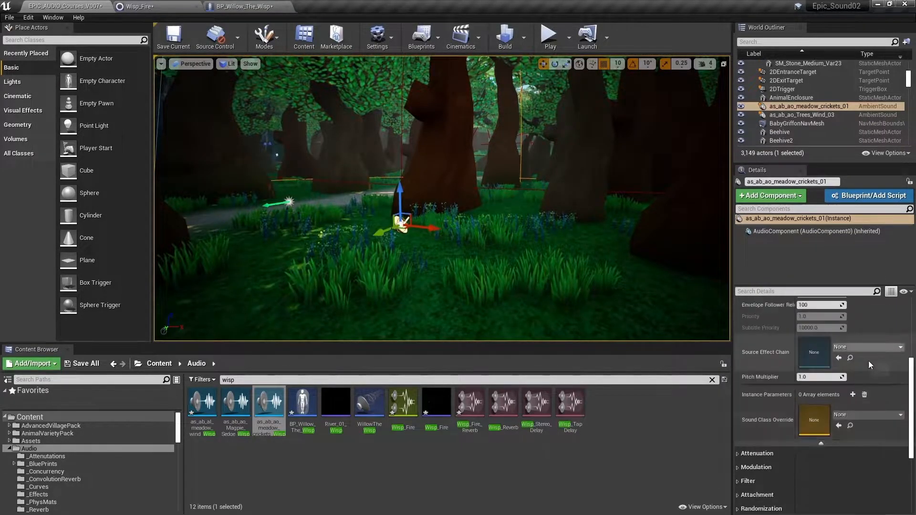
{"action": "double_click", "coordinate": [816, 360]}
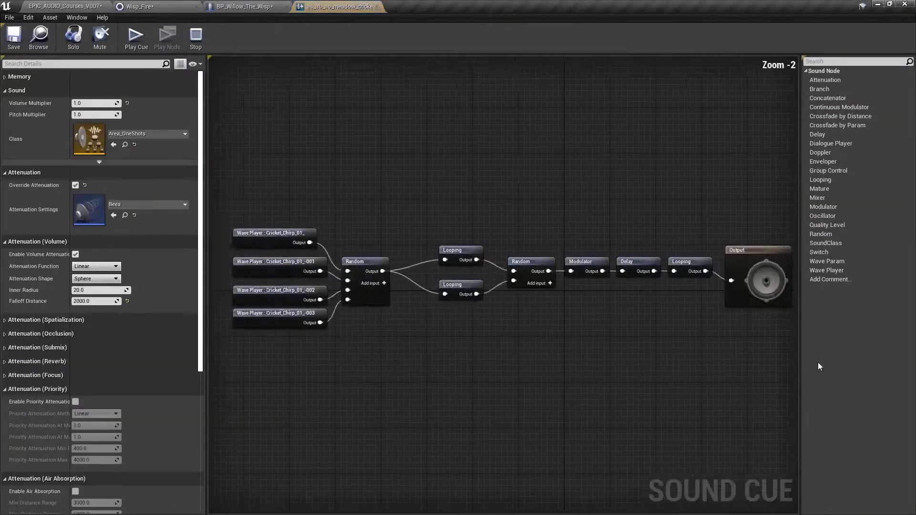
{"action": "left_click_drag", "start_coordinate": [201, 308], "coordinate": [210, 439]}
{"action": "left_click", "coordinate": [127, 460]}
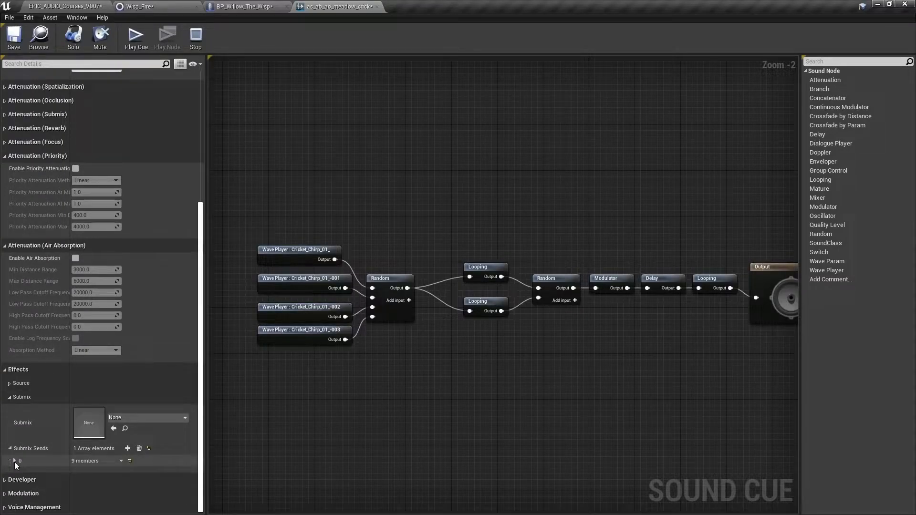
{"action": "left_click", "coordinate": [14, 461]}
{"action": "scroll", "coordinate": [101, 411], "scroll_direction": "down", "scroll_amount": 5}
{"action": "left_click", "coordinate": [141, 383]}
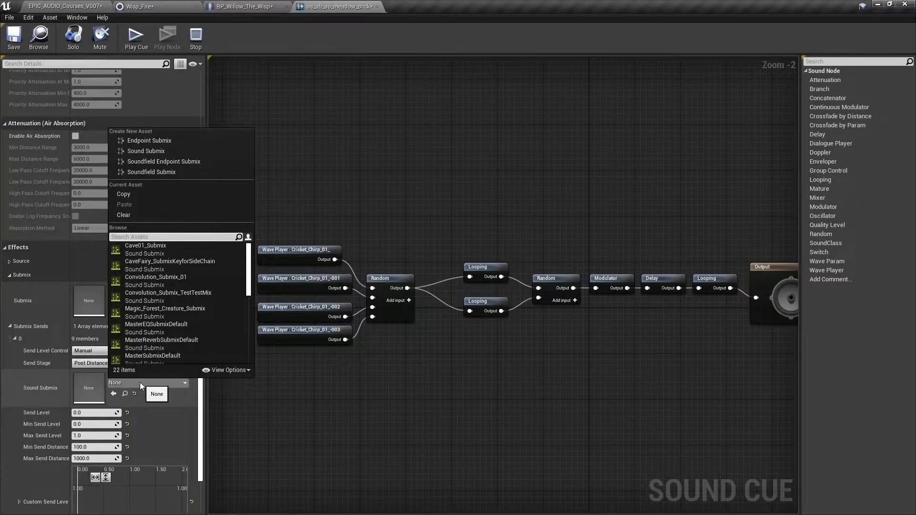
{"action": "type", "text": "wisp"}
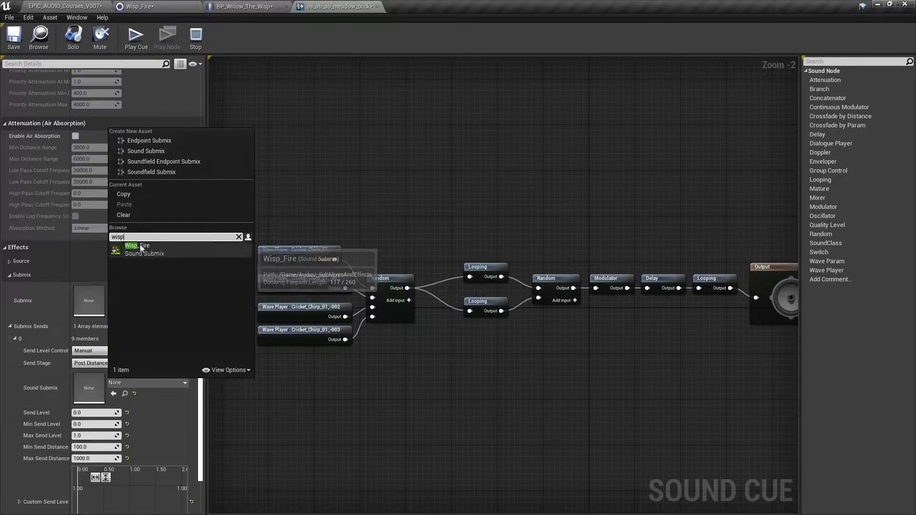
{"action": "left_click", "coordinate": [141, 249]}
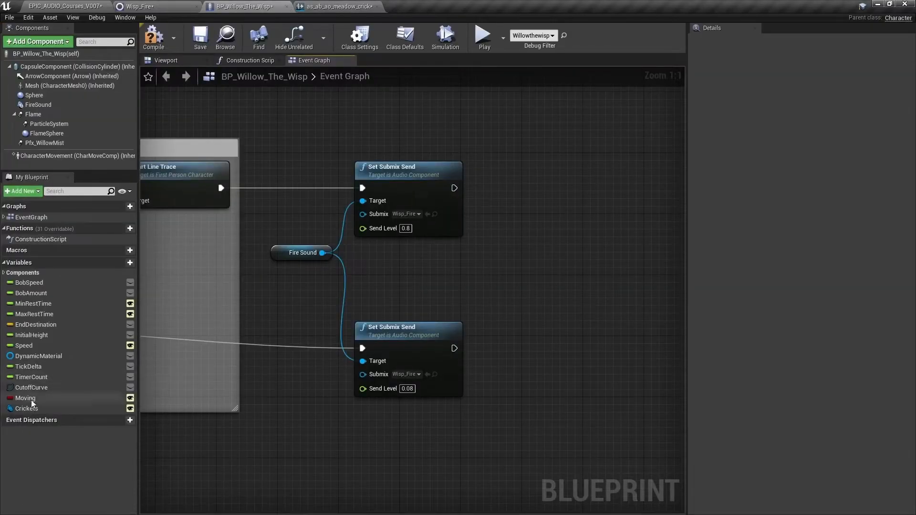
Add a Crickets reference to the wisp's event graph and a Set Submix Send node targeting its audio component
{"action": "left_click_drag", "start_coordinate": [26, 408], "coordinate": [448, 263]}
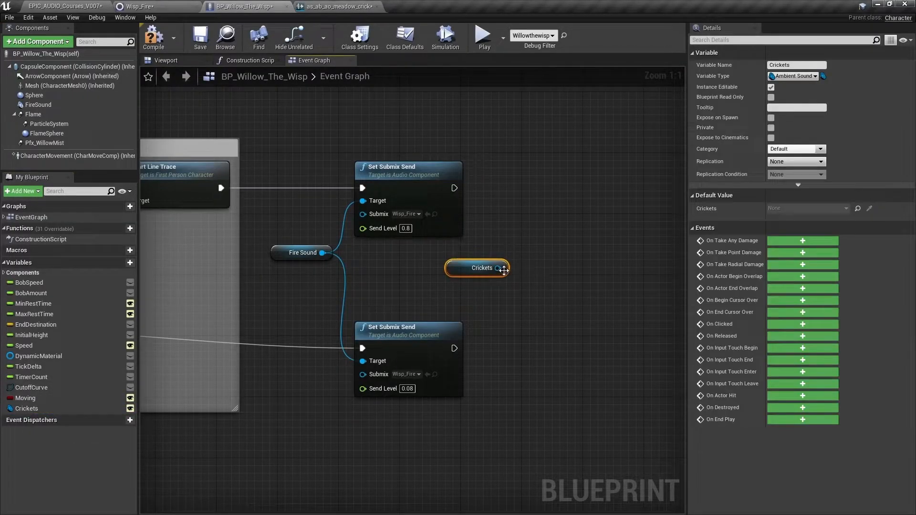
{"action": "left_click_drag", "start_coordinate": [505, 272], "coordinate": [543, 202]}
{"action": "type", "text": "set sub"}
{"action": "key", "text": "Return"}
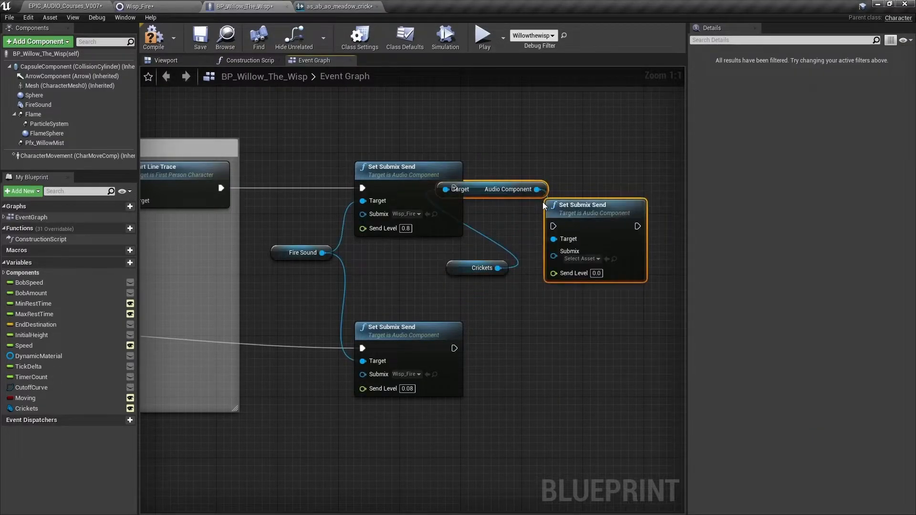
Set the crickets' Set Submix Send level to 0.5 and align the node with the upper fire sound send node
{"action": "left_click", "coordinate": [597, 273]}
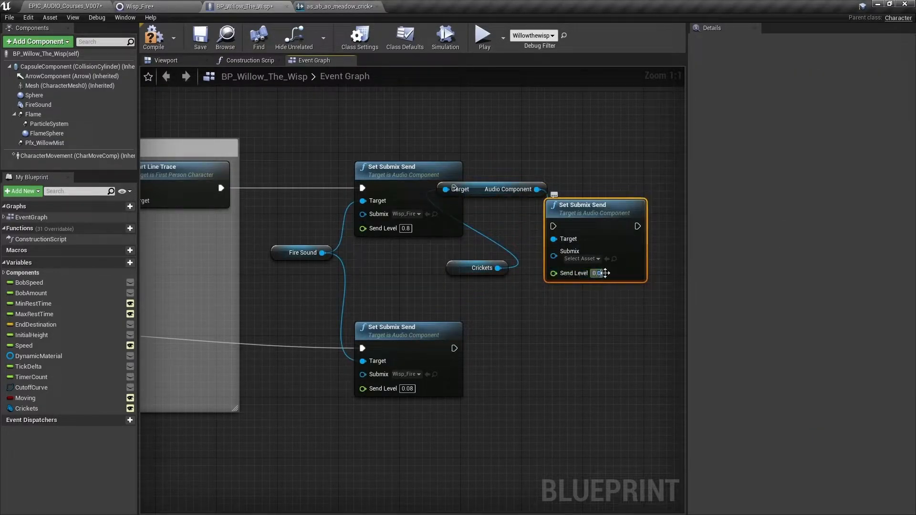
{"action": "type", "text": "0.5"}
{"action": "left_click", "coordinate": [572, 168]}
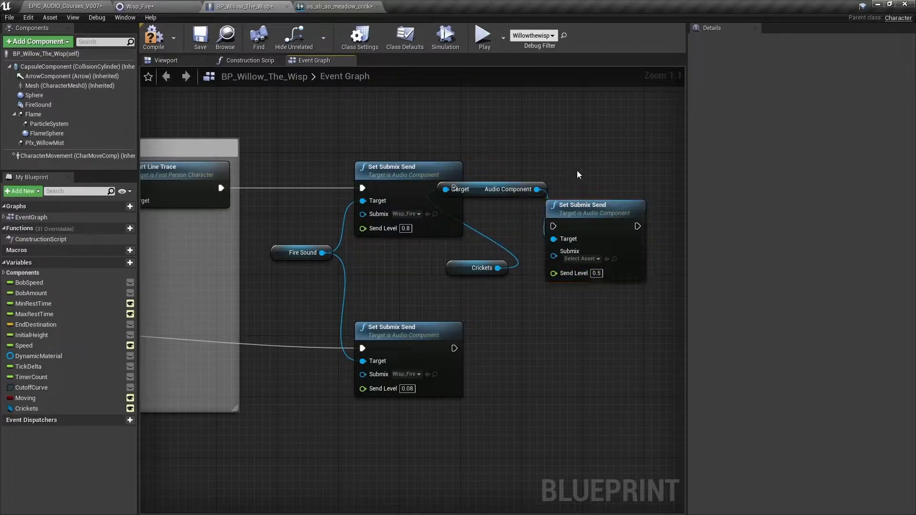
{"action": "left_click_drag", "start_coordinate": [569, 199], "coordinate": [577, 159]}
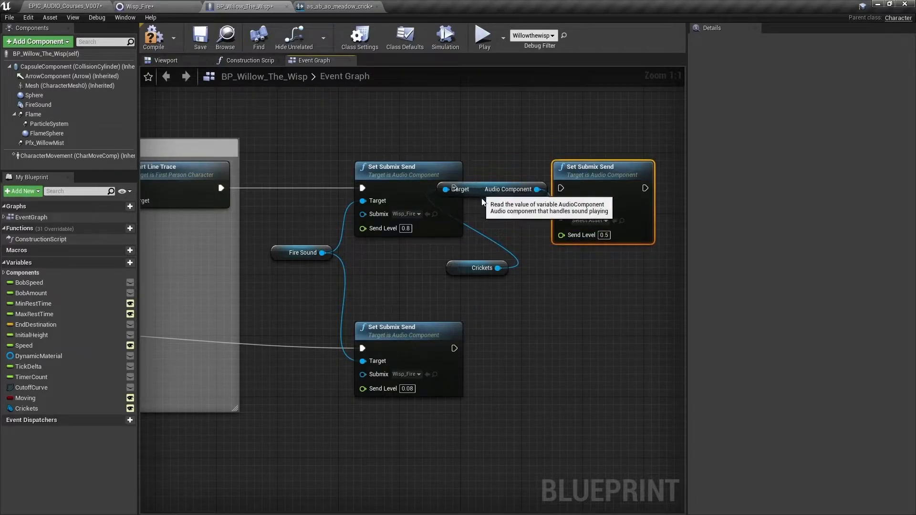
Run the crickets' Set Submix Send after the upper fire sound send, and move the Audio Component node beside the Crickets reference
{"action": "left_click_drag", "start_coordinate": [477, 189], "coordinate": [479, 268]}
{"action": "left_click_drag", "start_coordinate": [454, 187], "coordinate": [561, 188]}
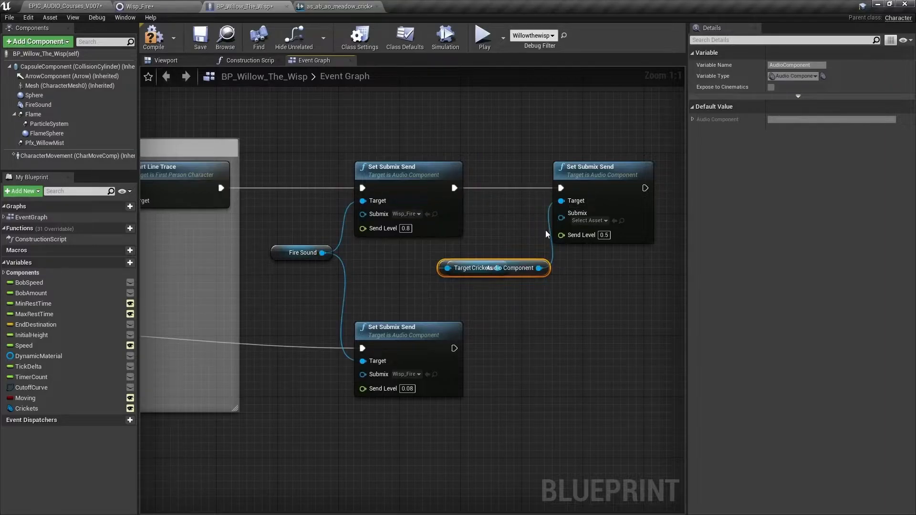
{"action": "left_click_drag", "start_coordinate": [518, 261], "coordinate": [517, 245]}
Duplicate the crickets' Set Submix Send node, run it after the lower fire sound send, and target the Crickets audio component
{"action": "left_click", "coordinate": [598, 188]}
{"action": "left_click", "coordinate": [635, 325]}
{"action": "key", "text": "ctrl+v"}
{"action": "left_click_drag", "start_coordinate": [454, 348], "coordinate": [586, 321]}
{"action": "left_click_drag", "start_coordinate": [498, 267], "coordinate": [564, 348]}
Set the submix of both crickets Set Submix Send nodes to Wisp_Fire
{"action": "left_click", "coordinate": [588, 221]}
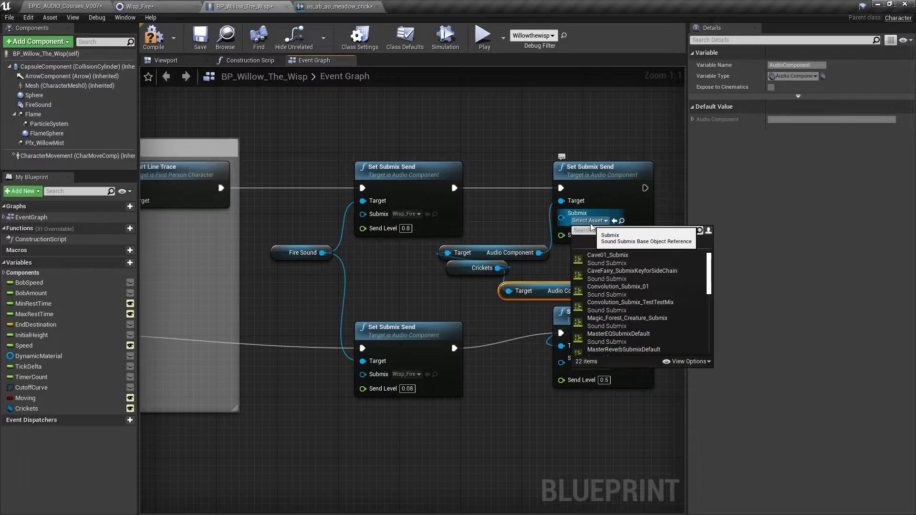
{"action": "type", "text": "wisp"}
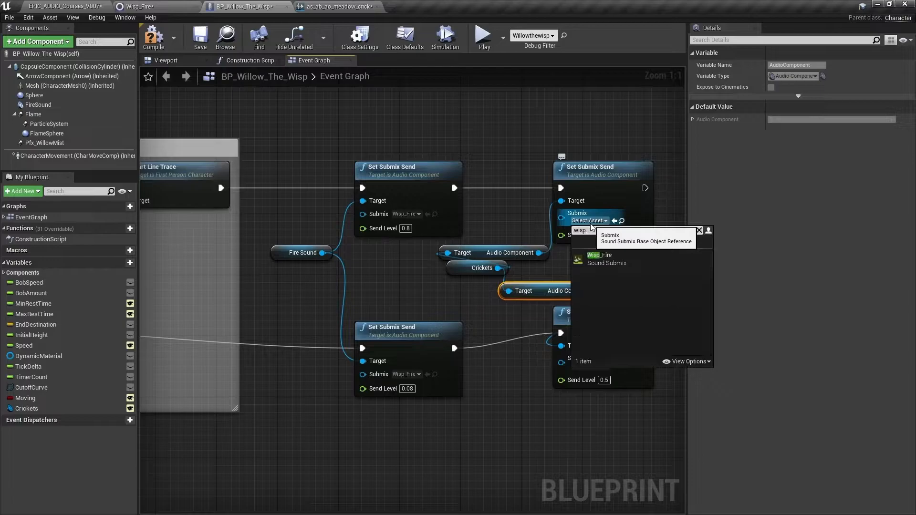
{"action": "left_click", "coordinate": [599, 262]}
{"action": "left_click", "coordinate": [591, 366]}
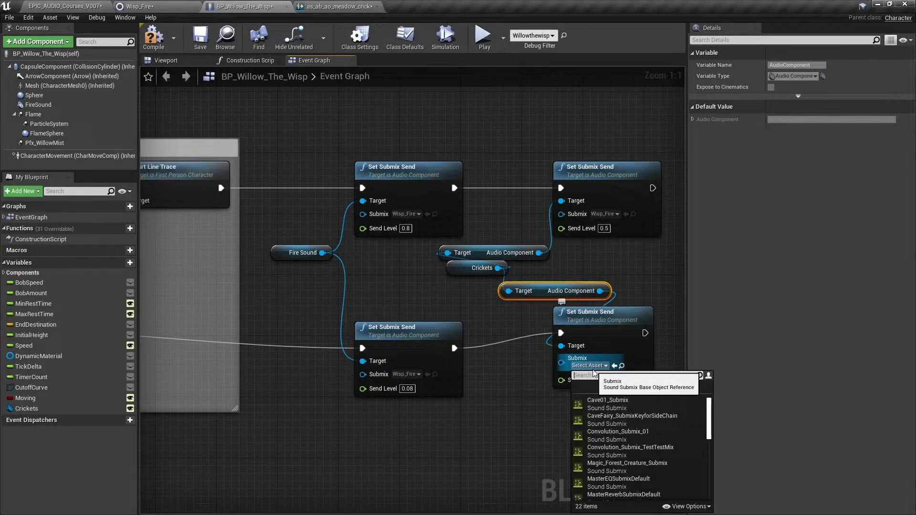
{"action": "left_click", "coordinate": [605, 403]}
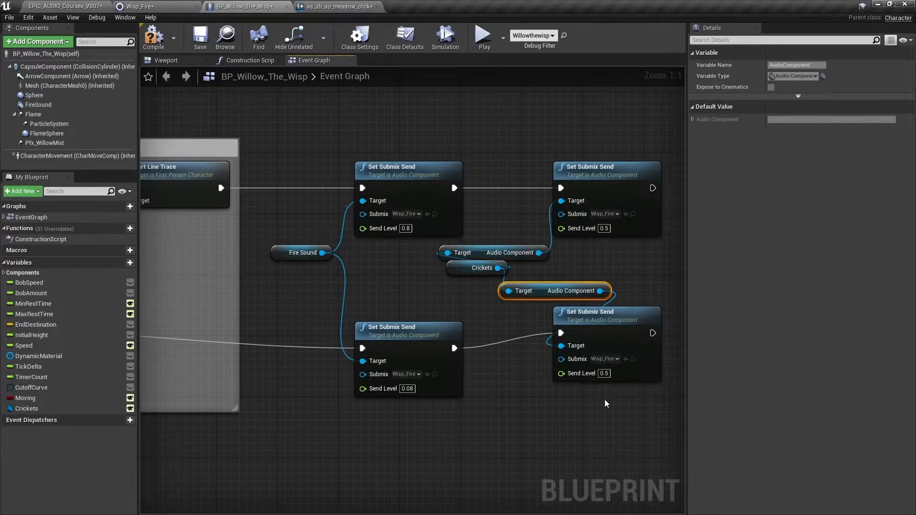
Play the level and walk through the forest to the wisp to listen to the reverb sends
{"action": "left_click", "coordinate": [62, 6]}
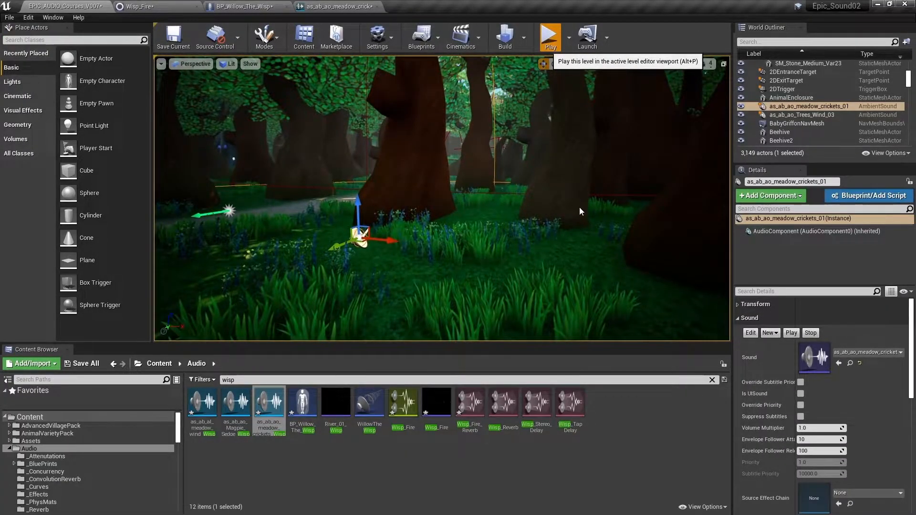
{"action": "left_click", "coordinate": [550, 37]}
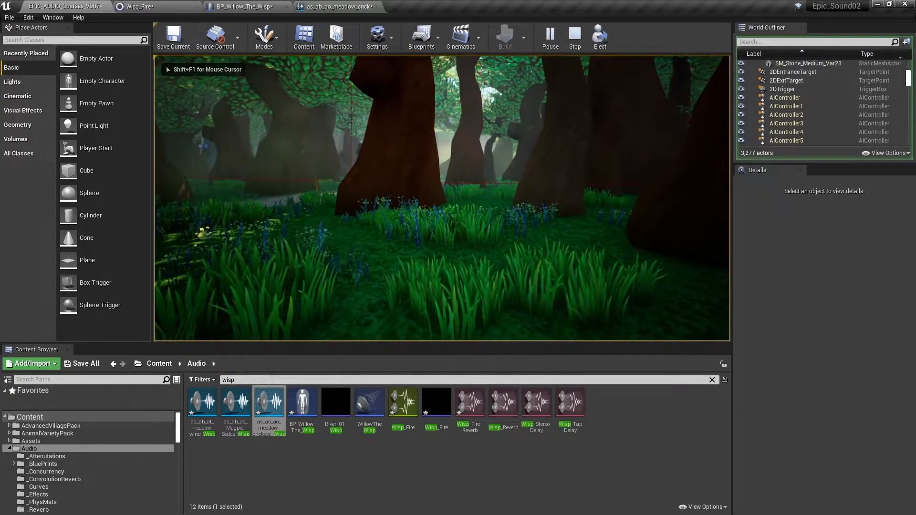
{"action": "key", "text": "w"}
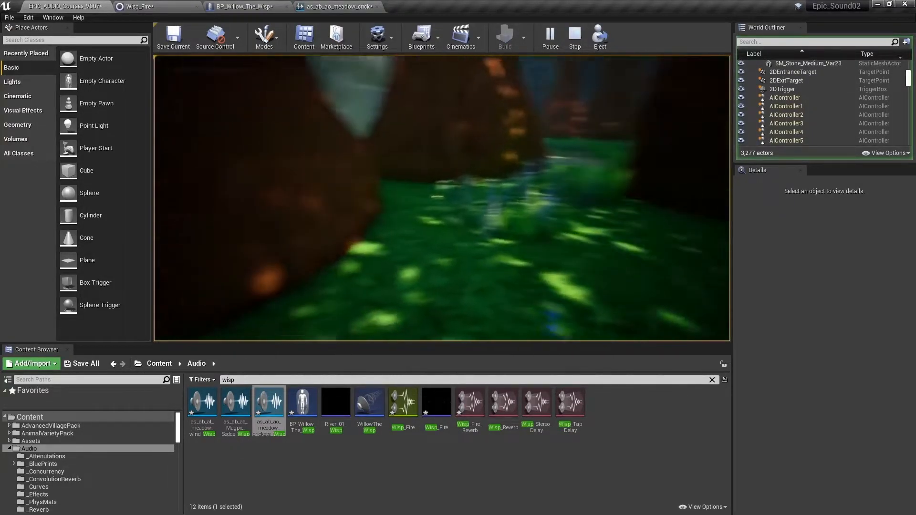
{"action": "key", "text": "w"}
{"action": "key", "text": "w"}
{"action": "key", "text": "w"}
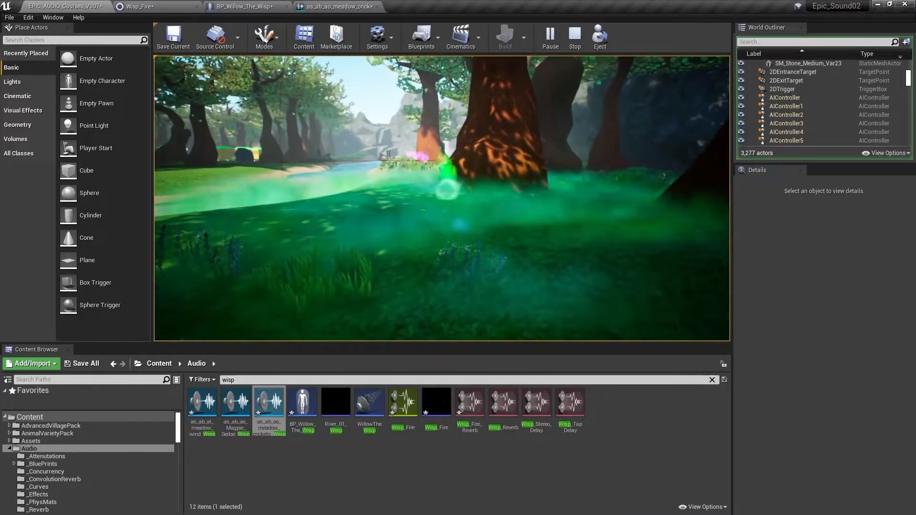
{"action": "key", "text": "w"}
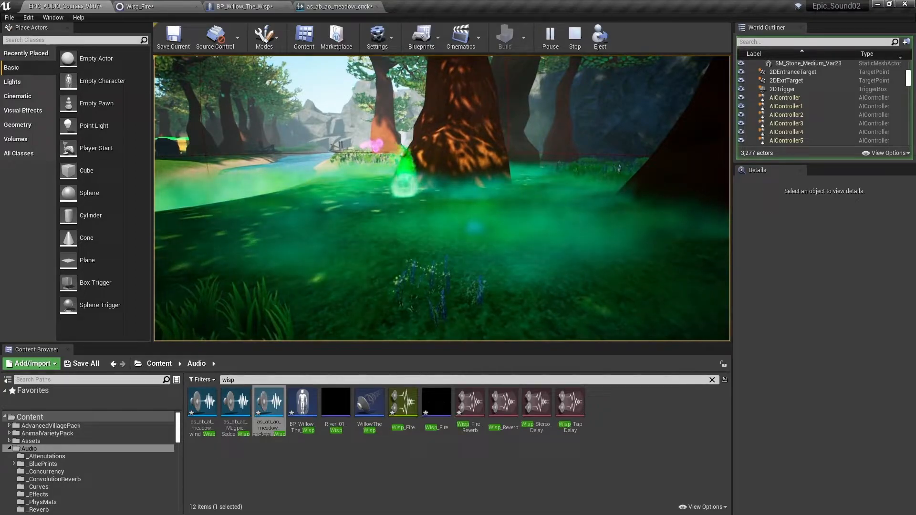
{"action": "key", "text": "Escape"}
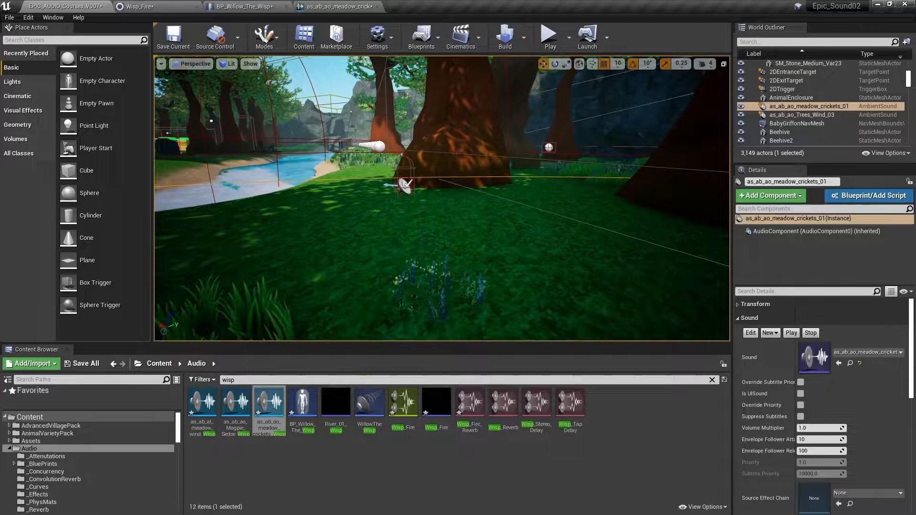
Create a sound submix named Wisp_Influence in the _SubMixesAndEffects folder
{"action": "scroll", "coordinate": [111, 446], "scroll_direction": "down", "scroll_amount": 5}
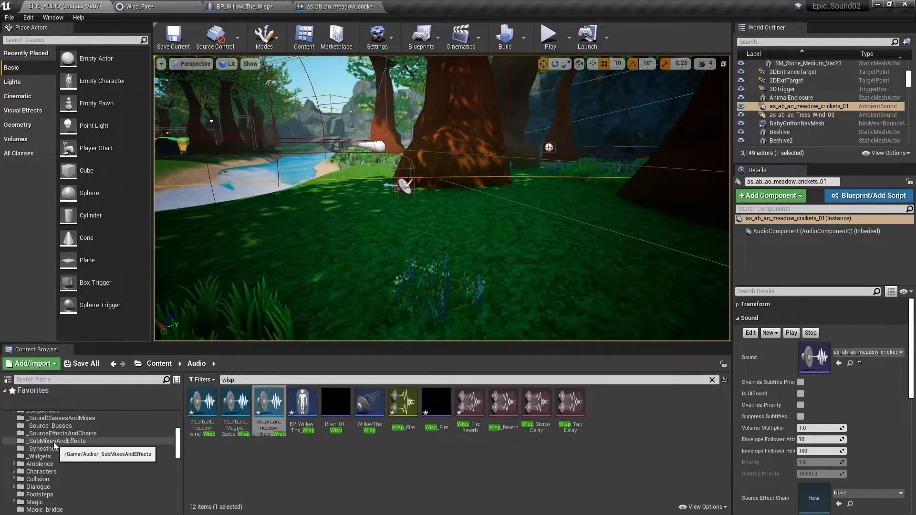
{"action": "left_click", "coordinate": [55, 442]}
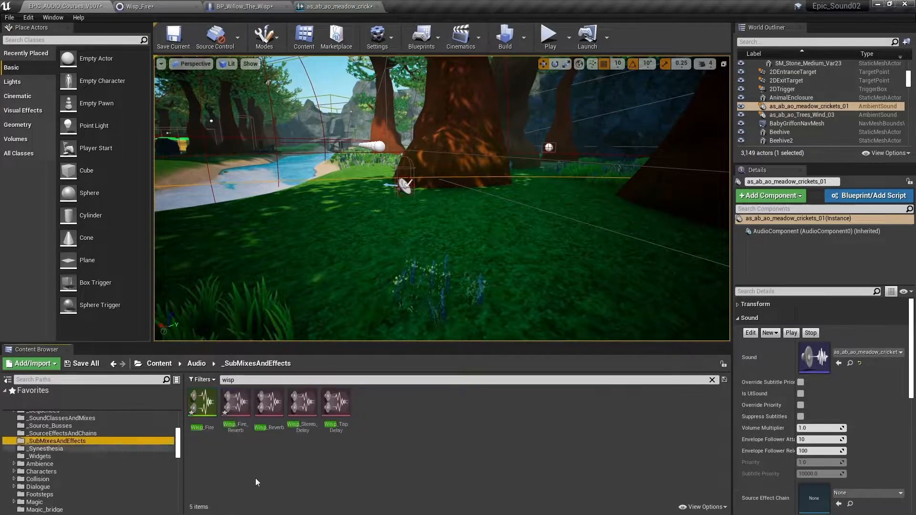
{"action": "right_click", "coordinate": [404, 408]}
{"action": "mouse_move", "coordinate": [441, 393]}
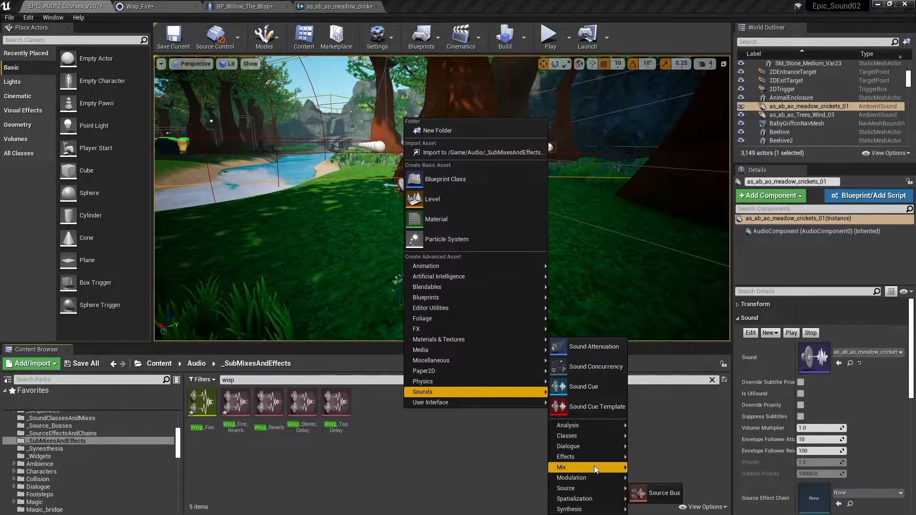
{"action": "mouse_move", "coordinate": [594, 468]}
{"action": "left_click", "coordinate": [659, 466]}
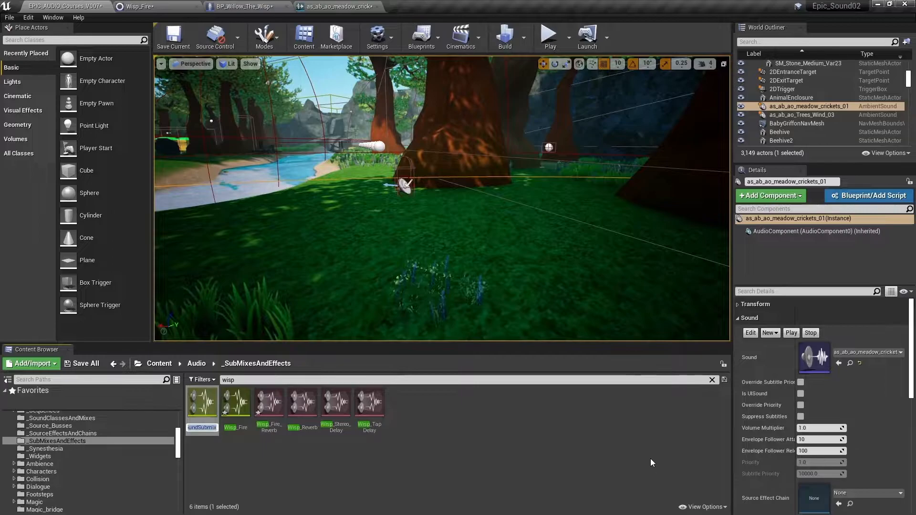
{"action": "type", "text": "Wisp_Influence"}
{"action": "key", "text": "Return"}
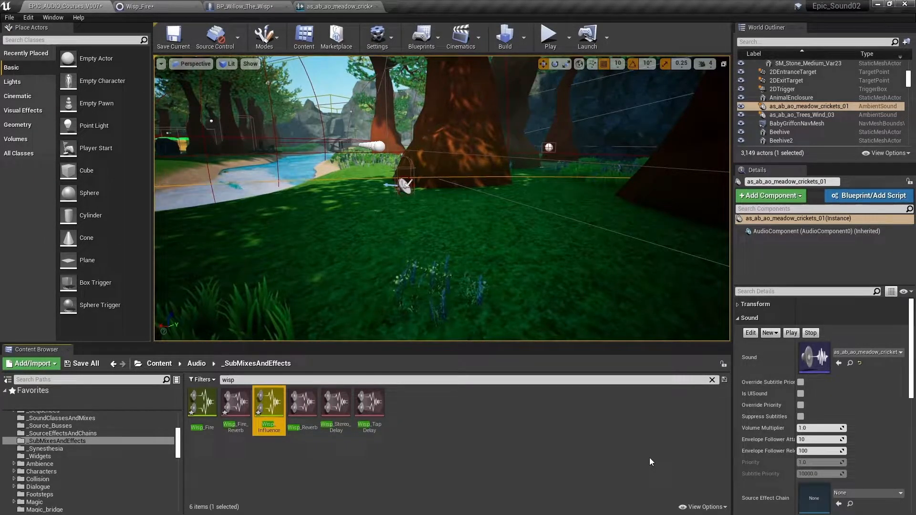
Change the submix send of the meadow crickets sound cue to Wisp_Influence
{"action": "left_click", "coordinate": [341, 10]}
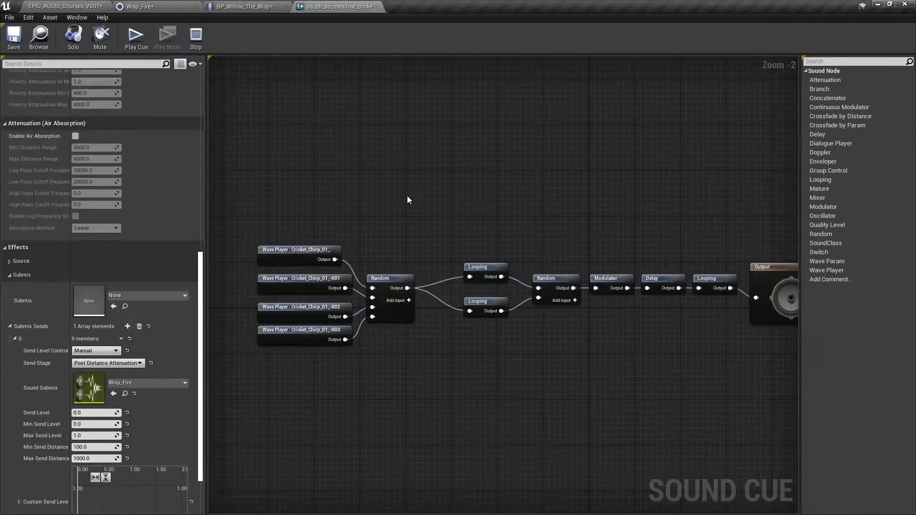
{"action": "left_click", "coordinate": [129, 382]}
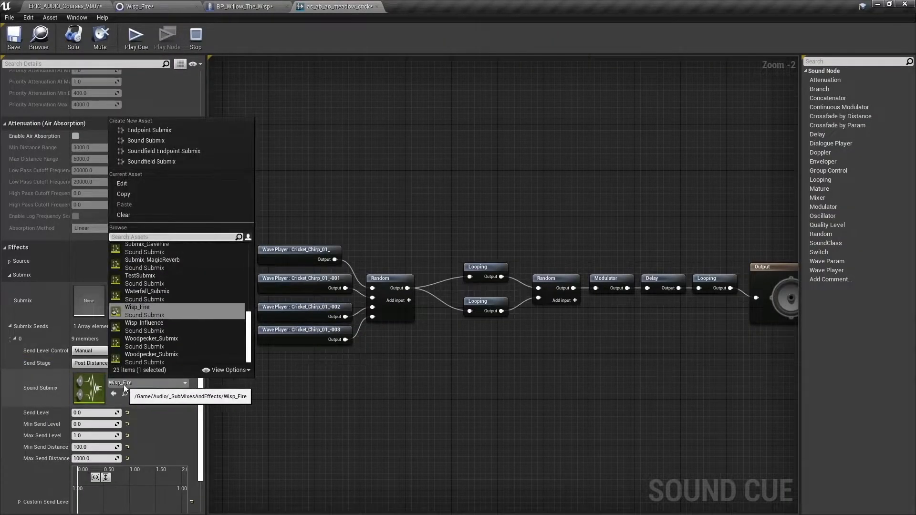
{"action": "left_click", "coordinate": [139, 326]}
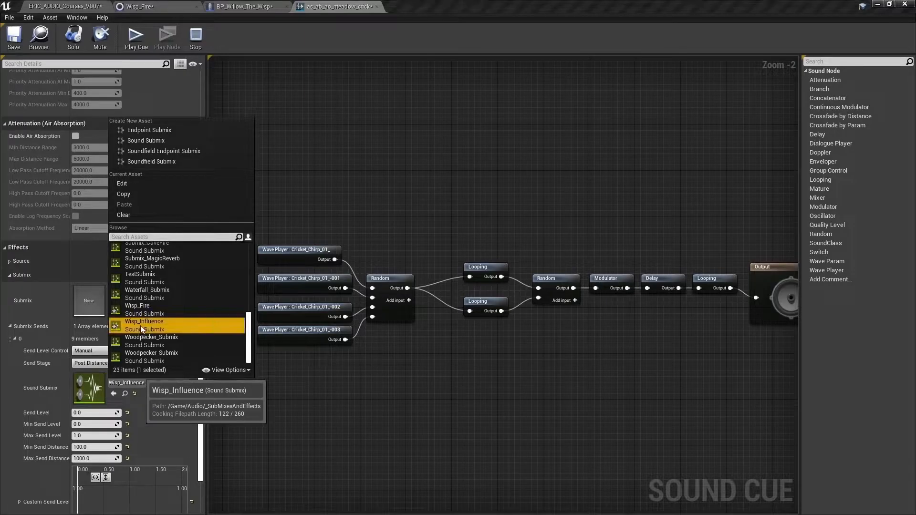
{"action": "left_click", "coordinate": [339, 101]}
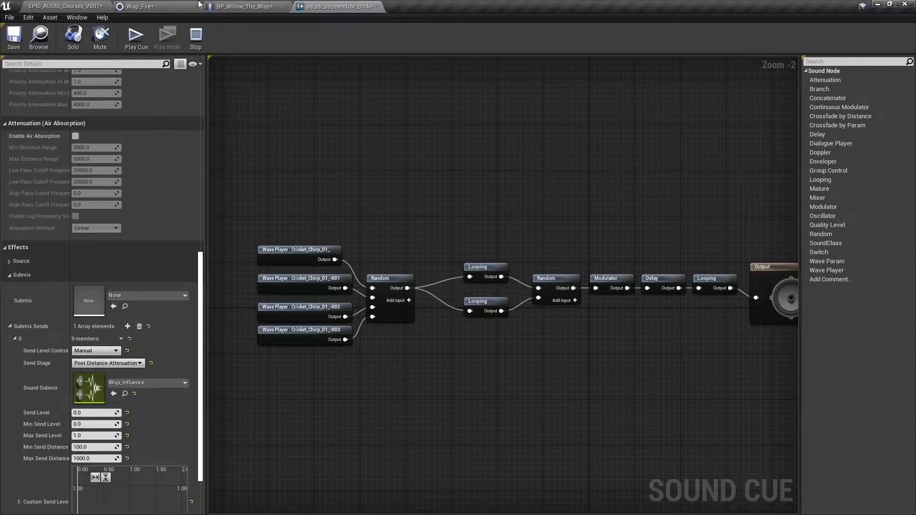
Search the Audio folder for magpie and open the wisp version of the Magpie Sedge sound cue
{"action": "left_click", "coordinate": [68, 7]}
{"action": "left_click", "coordinate": [229, 380]}
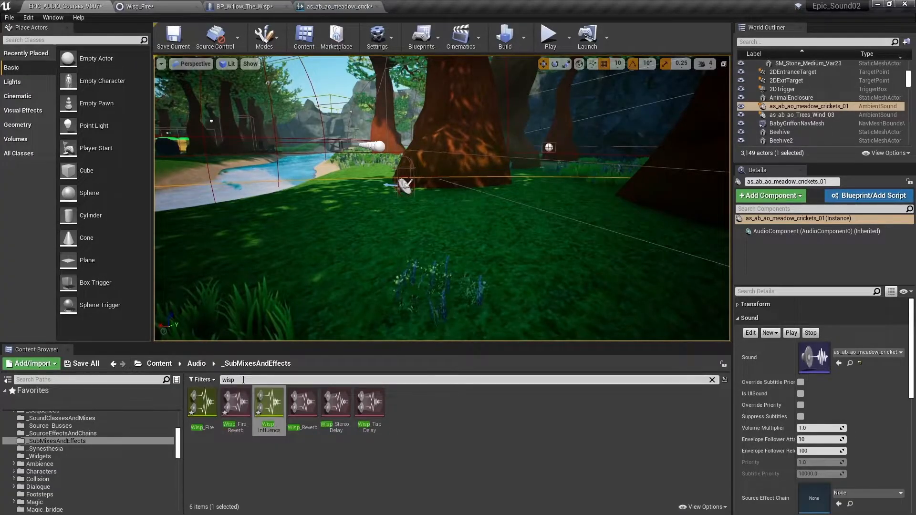
{"action": "left_click_drag", "start_coordinate": [229, 380], "coordinate": [210, 383]}
{"action": "type", "text": "ma"}
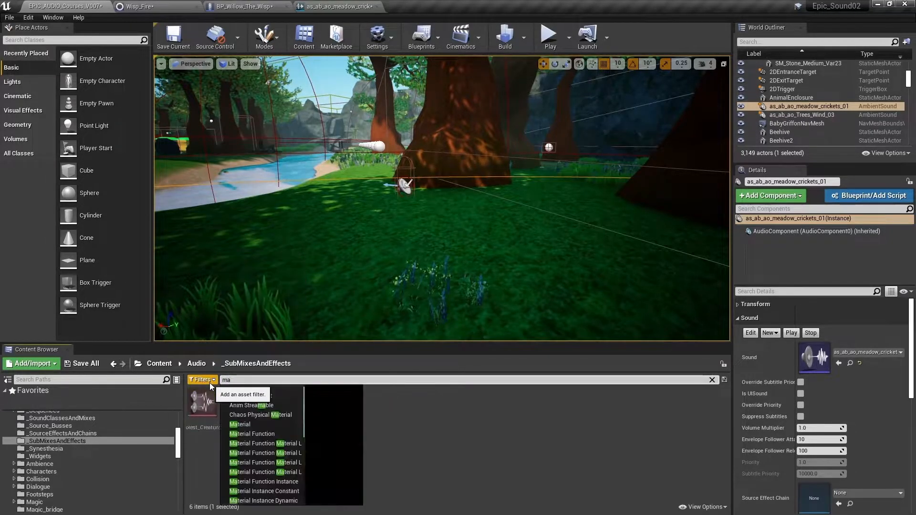
{"action": "type", "text": "gpie"}
{"action": "scroll", "coordinate": [56, 434], "scroll_direction": "up", "scroll_amount": 4}
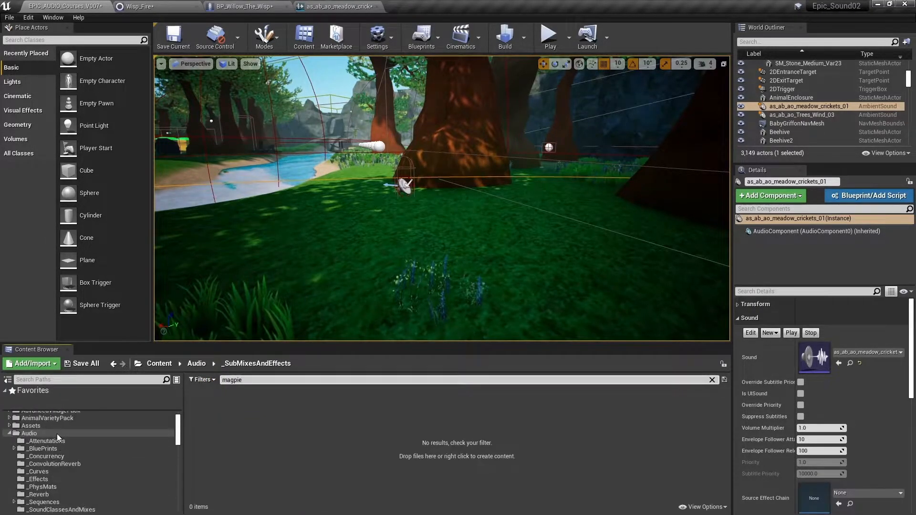
{"action": "left_click", "coordinate": [44, 433]}
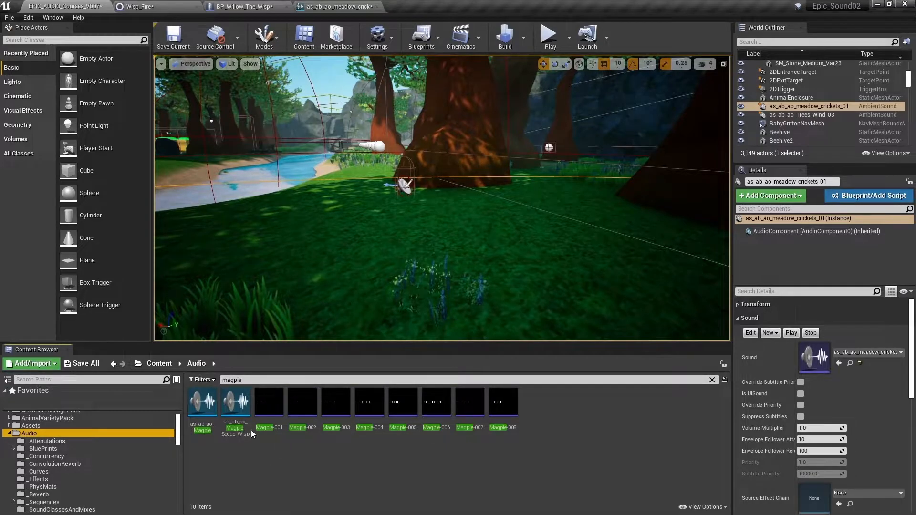
{"action": "double_click", "coordinate": [247, 389]}
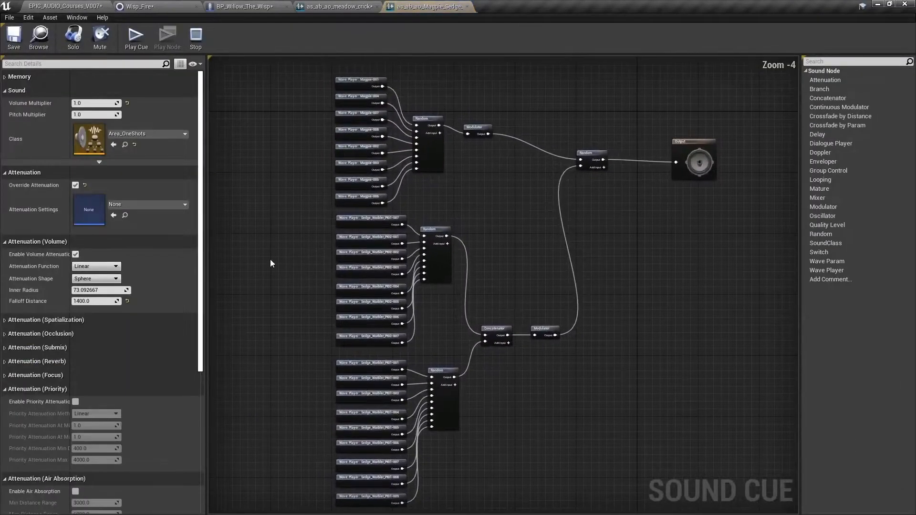
Add a submix send to the Magpie Sedge cue with Wisp_Influence as its sound submix
{"action": "scroll", "coordinate": [159, 409], "scroll_direction": "down", "scroll_amount": 5}
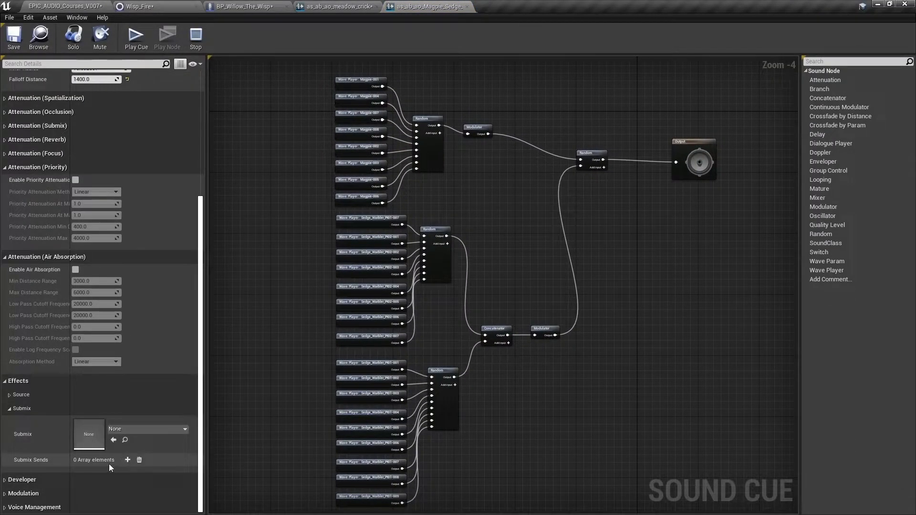
{"action": "left_click", "coordinate": [127, 460]}
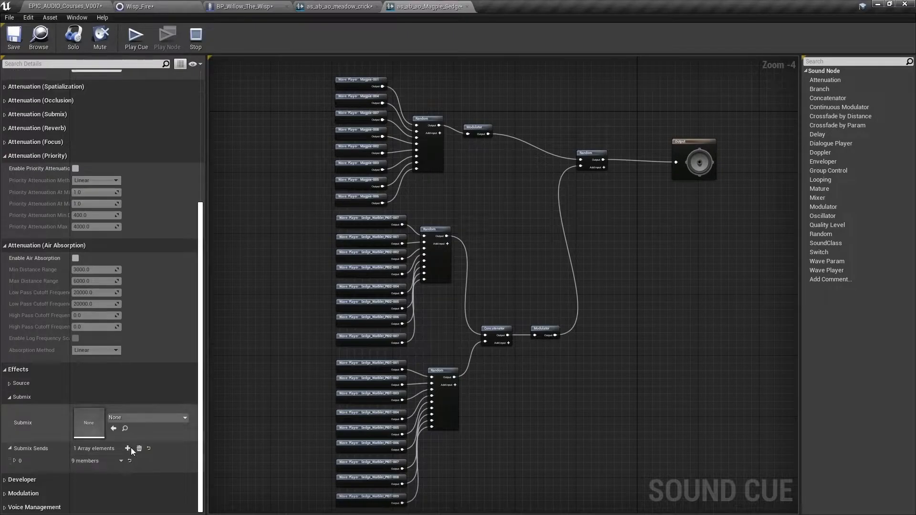
{"action": "left_click", "coordinate": [16, 461]}
{"action": "scroll", "coordinate": [81, 449], "scroll_direction": "down", "scroll_amount": 3}
{"action": "left_click", "coordinate": [134, 415]}
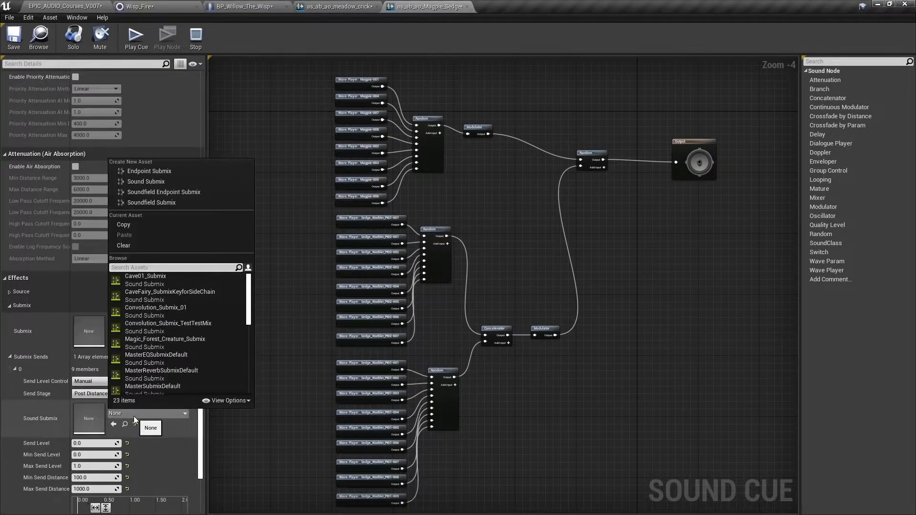
{"action": "type", "text": "wisp"}
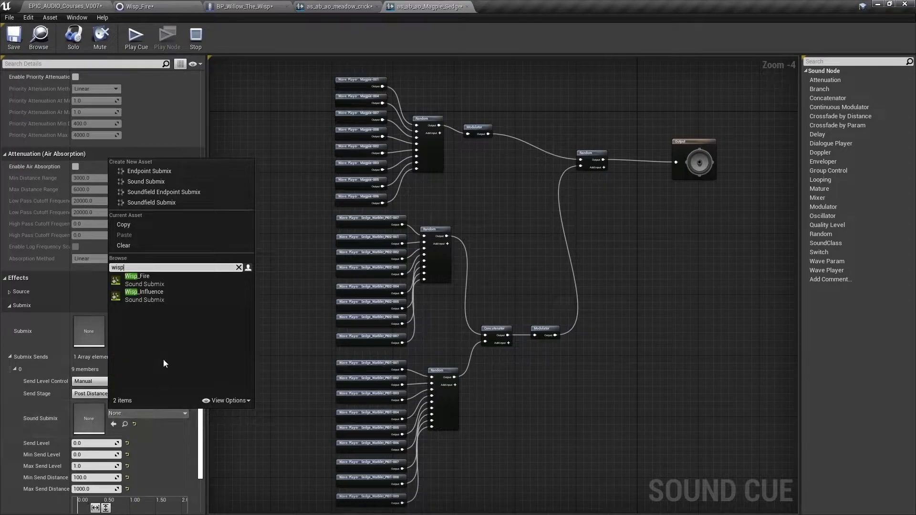
{"action": "left_click", "coordinate": [147, 297]}
Set the submix send level to 0.75 in the Magpie Sedge cue and 0.35 in the meadow crickets cue
{"action": "left_click", "coordinate": [102, 444]}
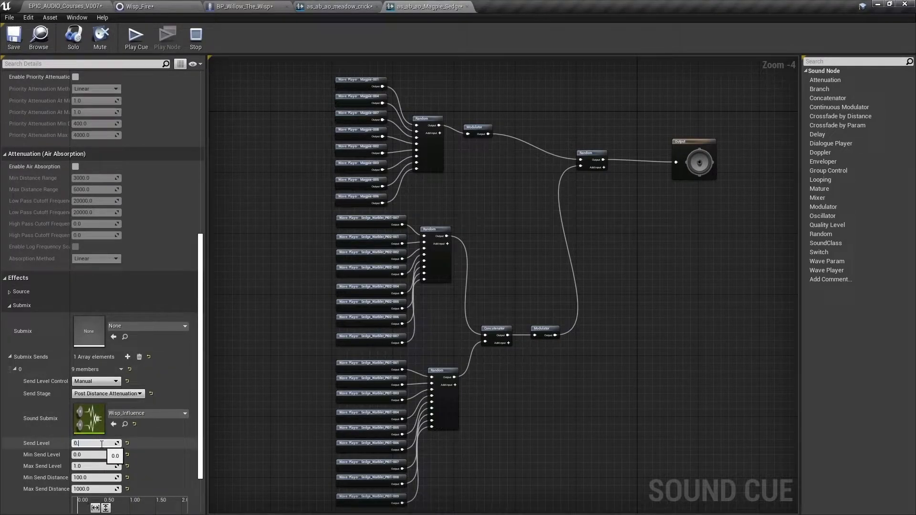
{"action": "key", "text": "Return"}
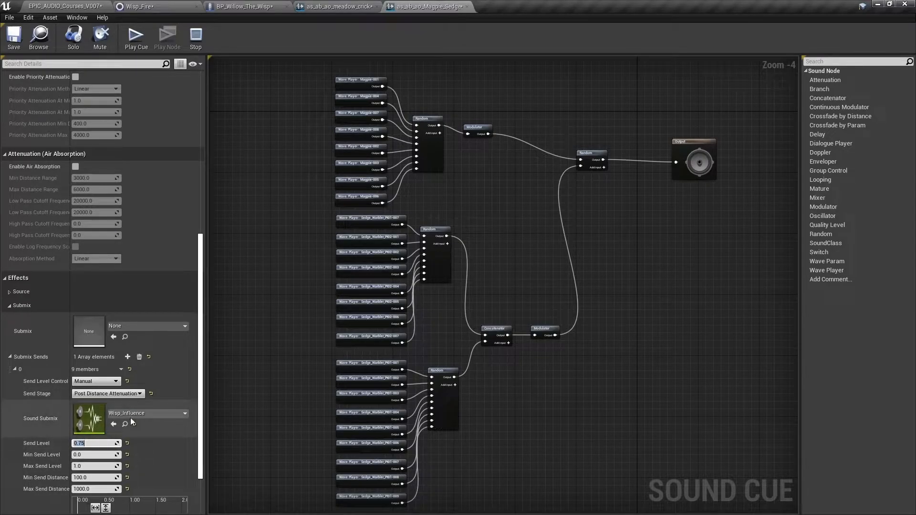
{"action": "left_click", "coordinate": [351, 6]}
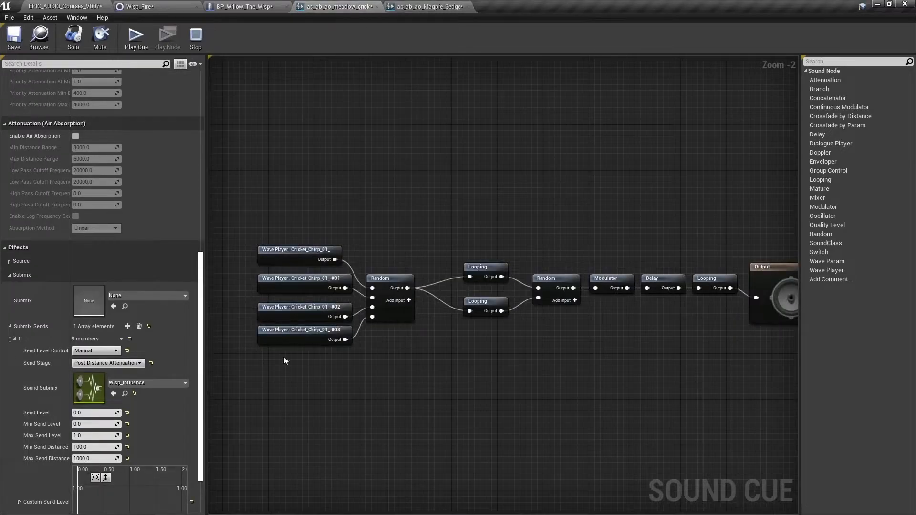
{"action": "left_click", "coordinate": [101, 413]}
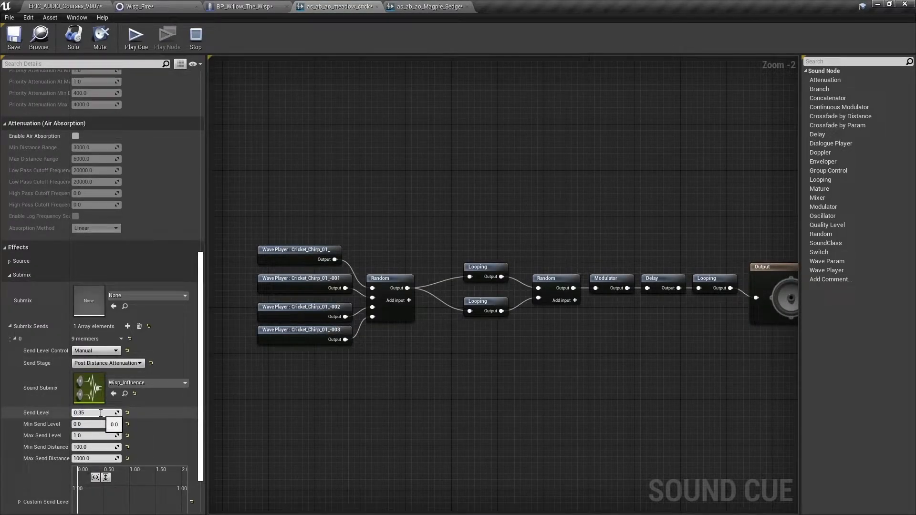
Open the Wisp_Influence submix from the _SubMixesAndEffects folder and examine its output volume setting
{"action": "left_click", "coordinate": [74, 7]}
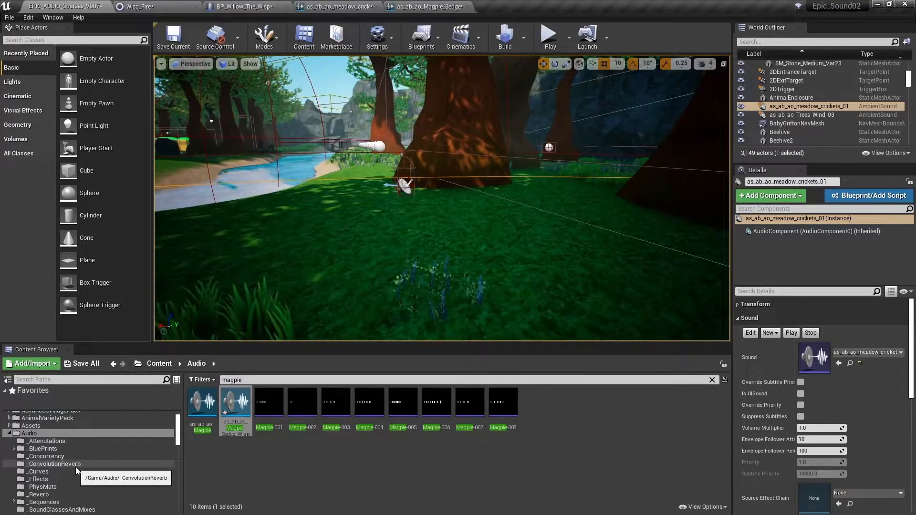
{"action": "scroll", "coordinate": [76, 468], "scroll_direction": "down", "scroll_amount": 5}
{"action": "left_click", "coordinate": [55, 457]}
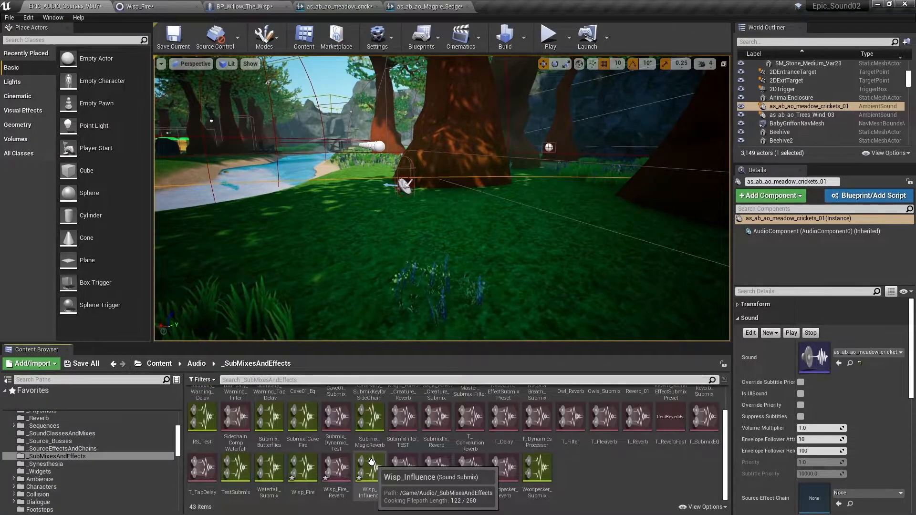
{"action": "double_click", "coordinate": [370, 465]}
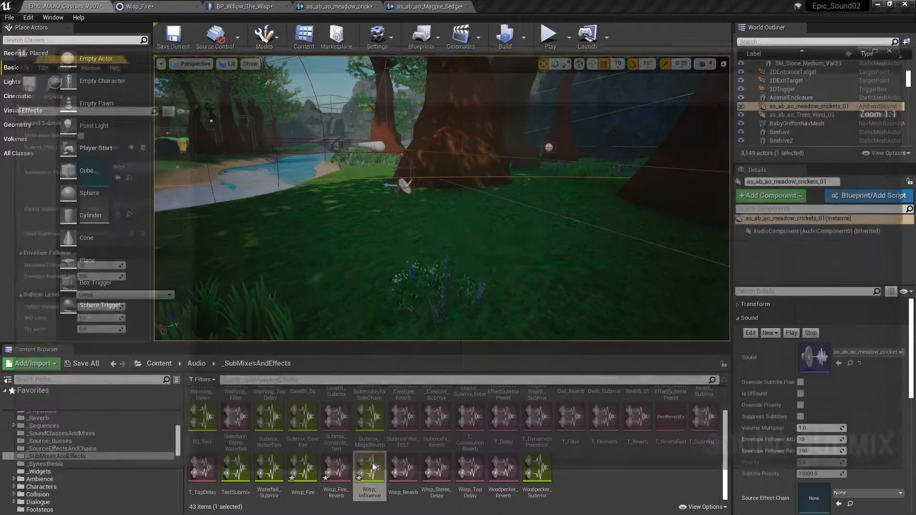
{"action": "left_click", "coordinate": [91, 308]}
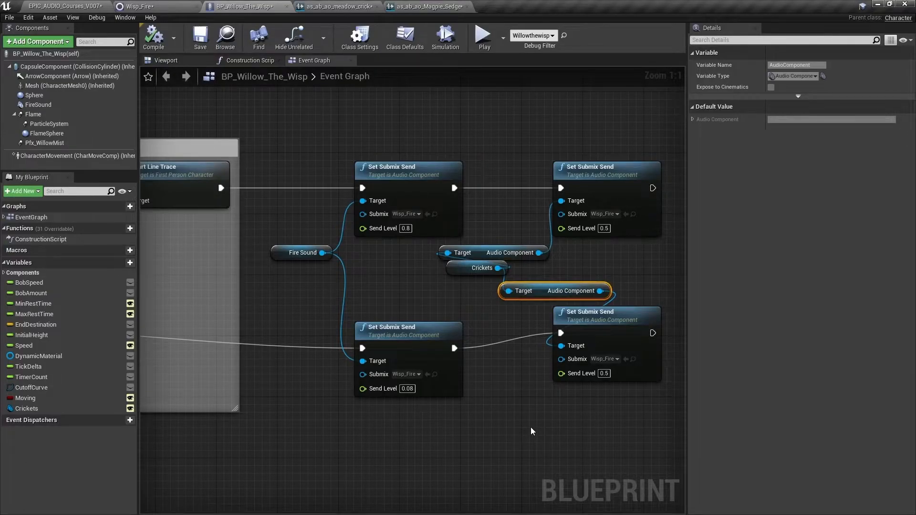
Create a variable named Wisp_influence in the BP_Willow_The_Wisp blueprint with the Sound Submix object reference type
{"action": "left_click", "coordinate": [118, 262]}
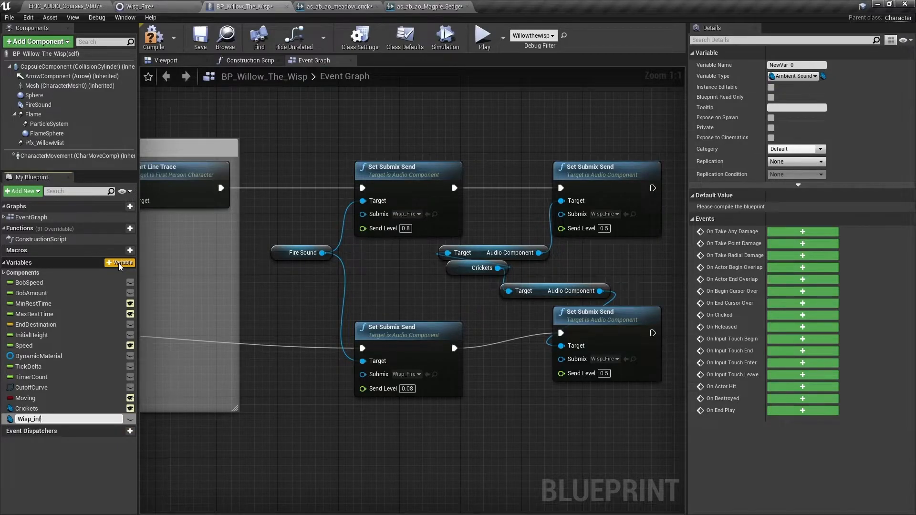
{"action": "type", "text": "Wisp_influence"}
{"action": "key", "text": "Return"}
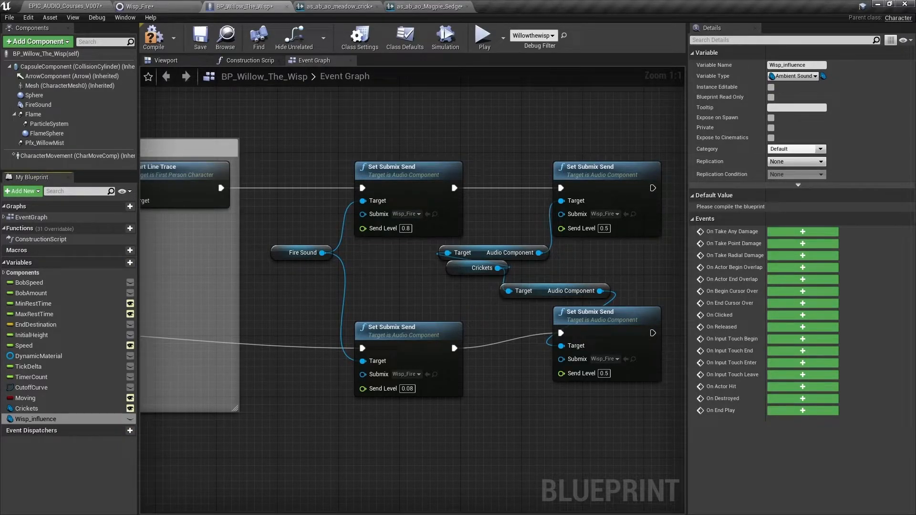
{"action": "left_click", "coordinate": [793, 78]}
{"action": "type", "text": "submix"}
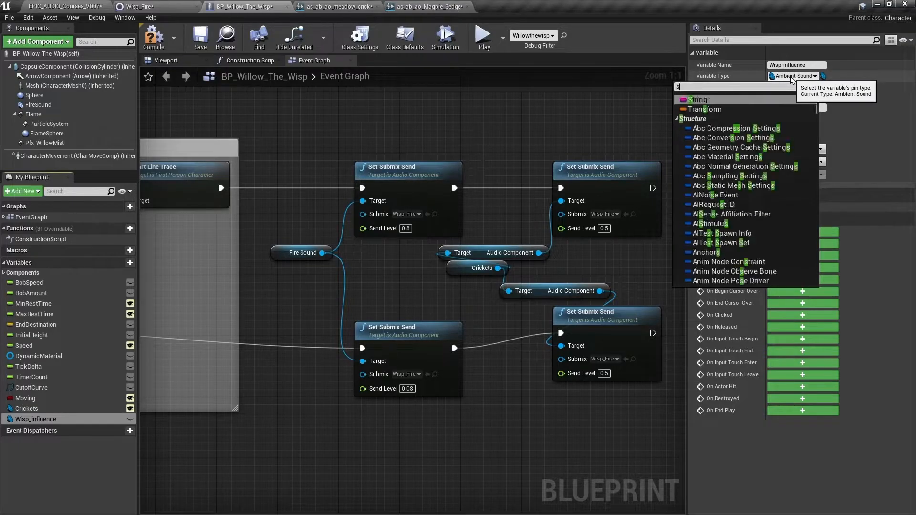
{"action": "mouse_move", "coordinate": [795, 244]}
{"action": "mouse_move", "coordinate": [778, 170]}
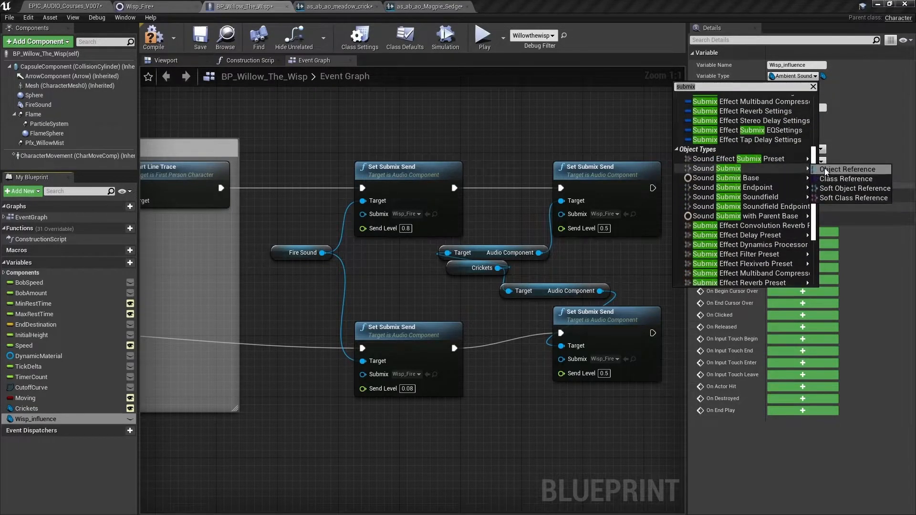
{"action": "left_click", "coordinate": [826, 168]}
Compile the blueprint and set the Wisp_influence variable's default value to the Wisp_Influence submix
{"action": "key", "text": "F7"}
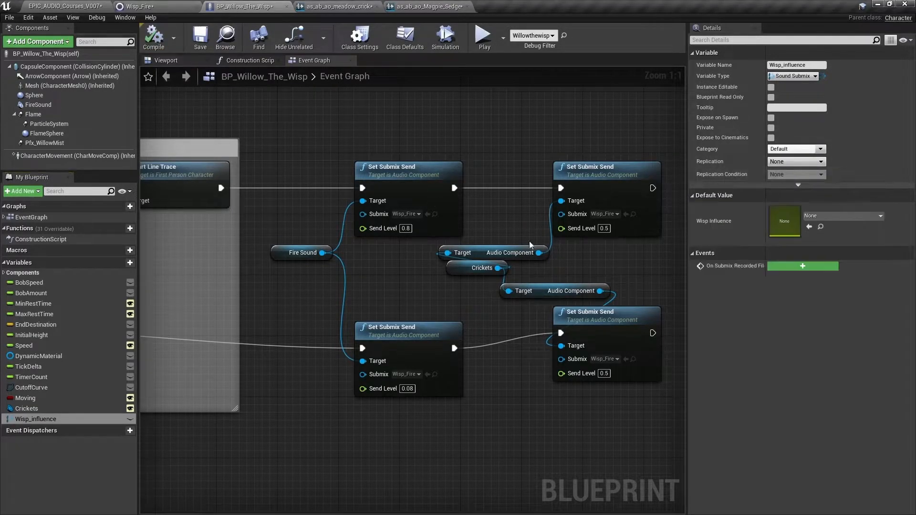
{"action": "left_click", "coordinate": [830, 216]}
{"action": "type", "text": "wisp"}
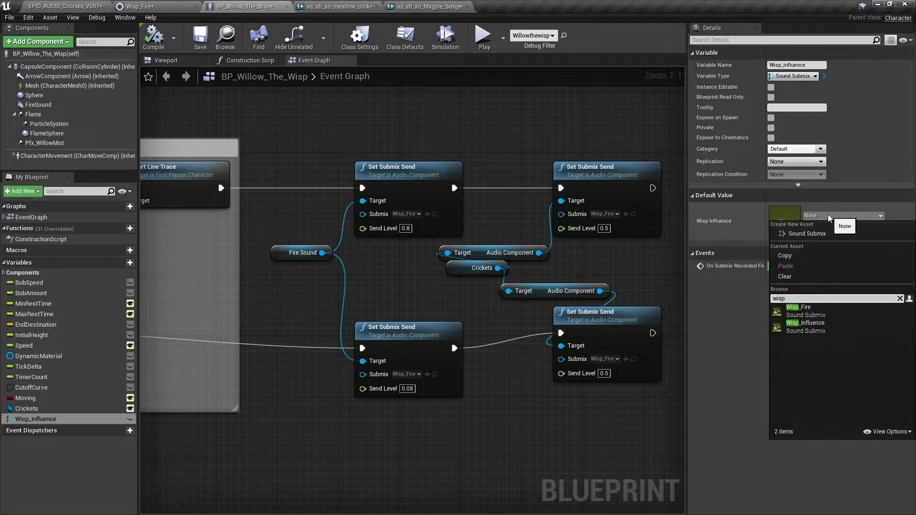
{"action": "left_click", "coordinate": [814, 326]}
Place a Wisp Influence getter in the event graph and add a Set Submix Output Volume node targeting it
{"action": "right_click_drag", "start_coordinate": [665, 276], "coordinate": [323, 269]}
{"action": "left_click_drag", "start_coordinate": [35, 419], "coordinate": [453, 203], "text": "ctrl"}
{"action": "type", "text": "set submi"}
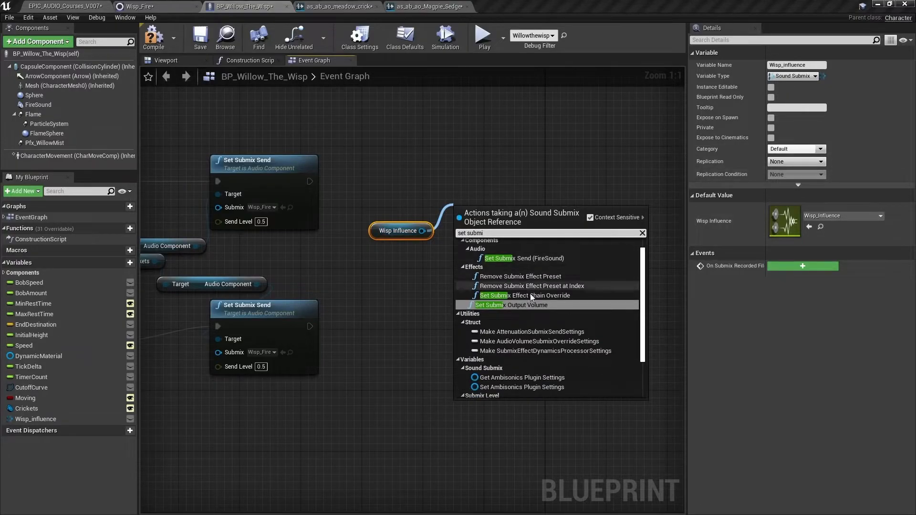
{"action": "left_click", "coordinate": [526, 305]}
{"action": "left_click_drag", "start_coordinate": [520, 228], "coordinate": [542, 175]}
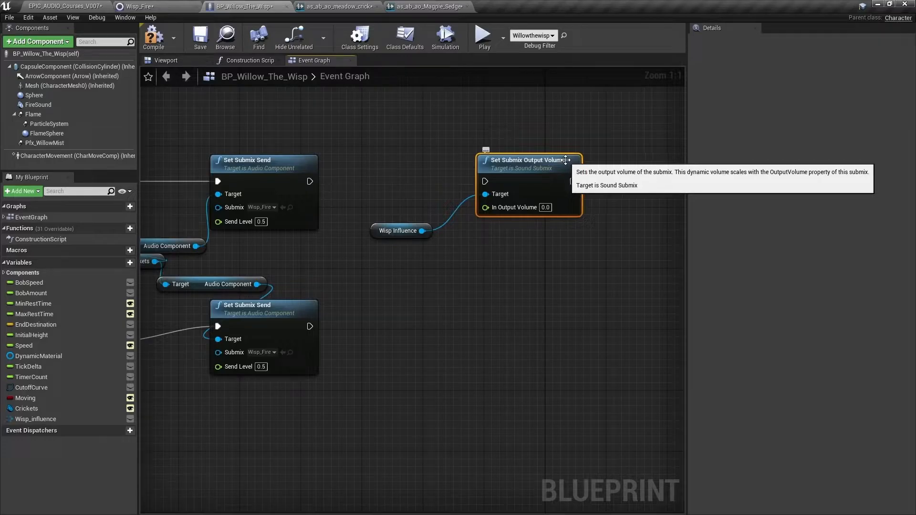
Add a timeline before the Set Submix Output Volume node and wire the upper crickets Set Submix Send to its Play from Start input
{"action": "right_click", "coordinate": [388, 133]}
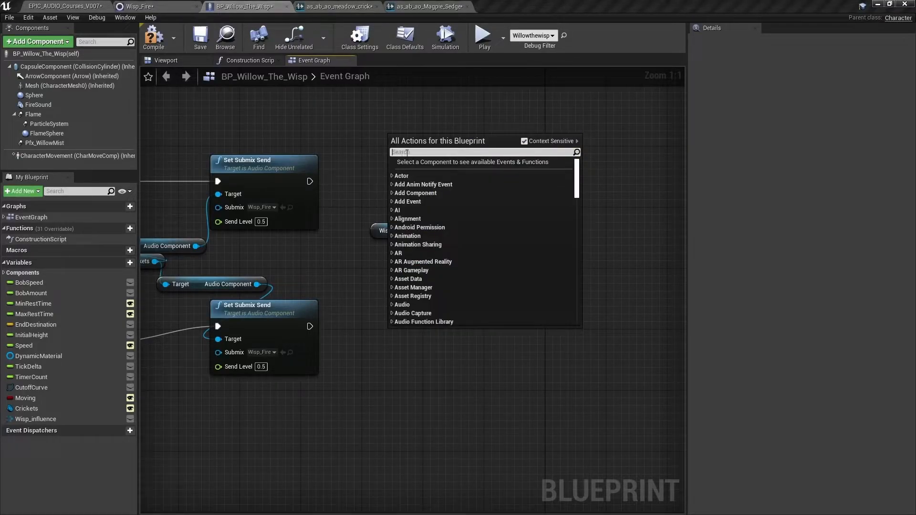
{"action": "type", "text": "timeline"}
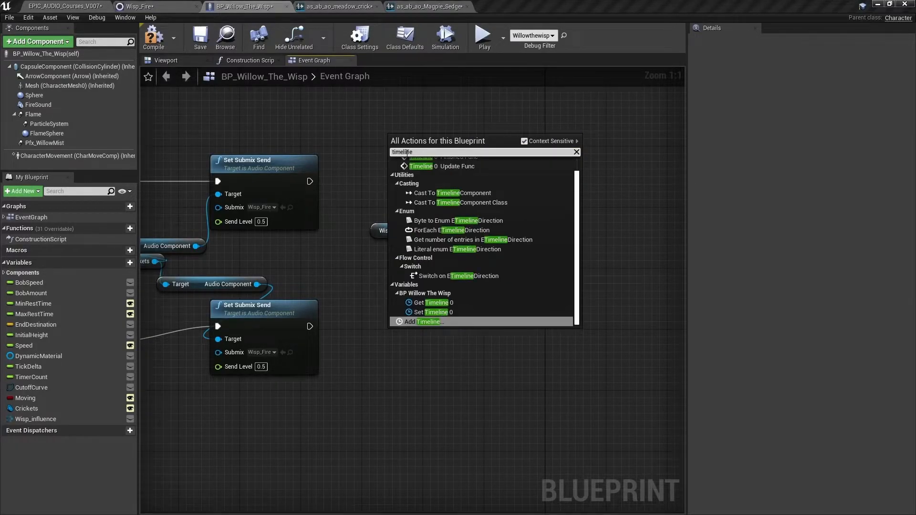
{"action": "key", "text": "Return"}
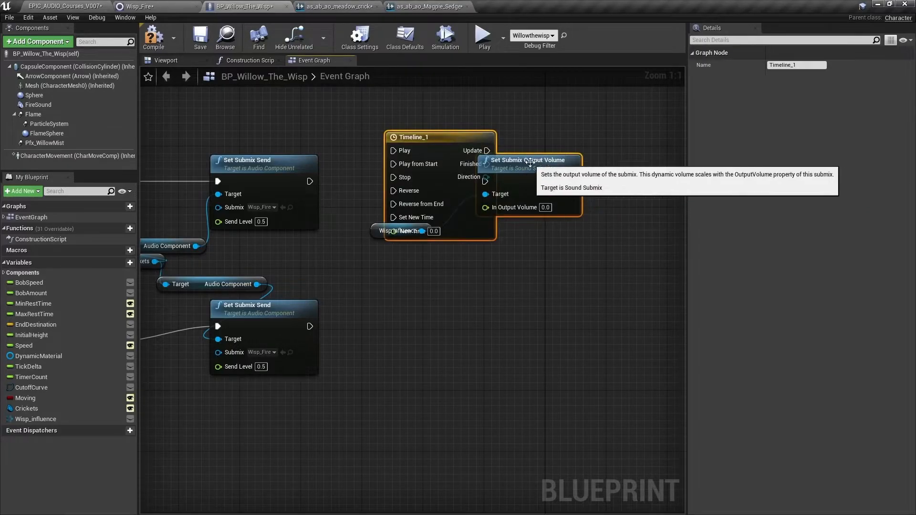
{"action": "left_click_drag", "start_coordinate": [529, 172], "coordinate": [588, 183]}
{"action": "left_click", "coordinate": [339, 187]}
{"action": "left_click_drag", "start_coordinate": [311, 182], "coordinate": [482, 151]}
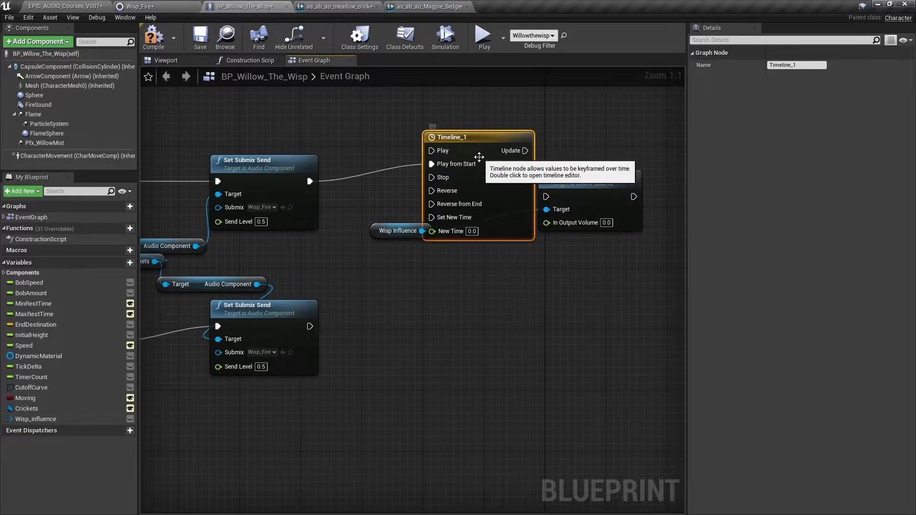
Add a float track to the new timeline with a first key at time 0 and value 0
{"action": "double_click", "coordinate": [480, 157]}
{"action": "left_click", "coordinate": [152, 87]}
{"action": "left_click", "coordinate": [246, 177], "text": "shift"}
{"action": "left_click", "coordinate": [247, 177]}
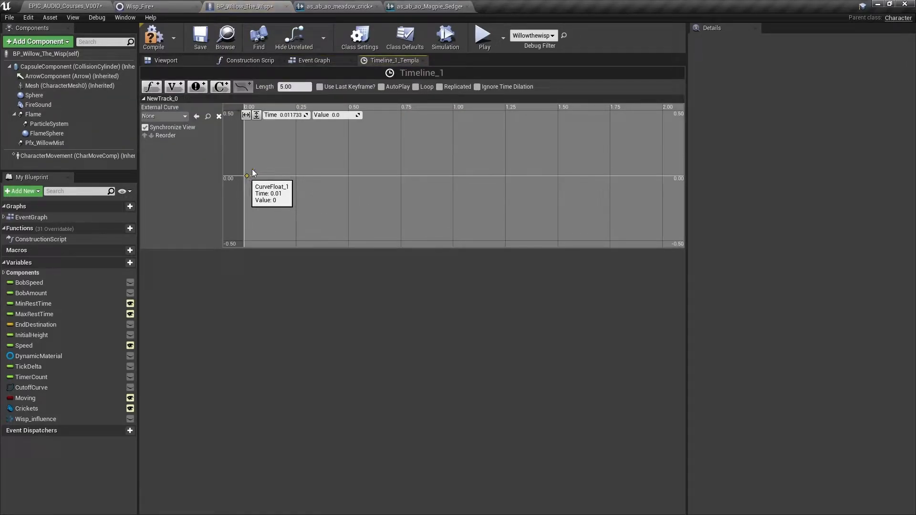
{"action": "left_click", "coordinate": [290, 115]}
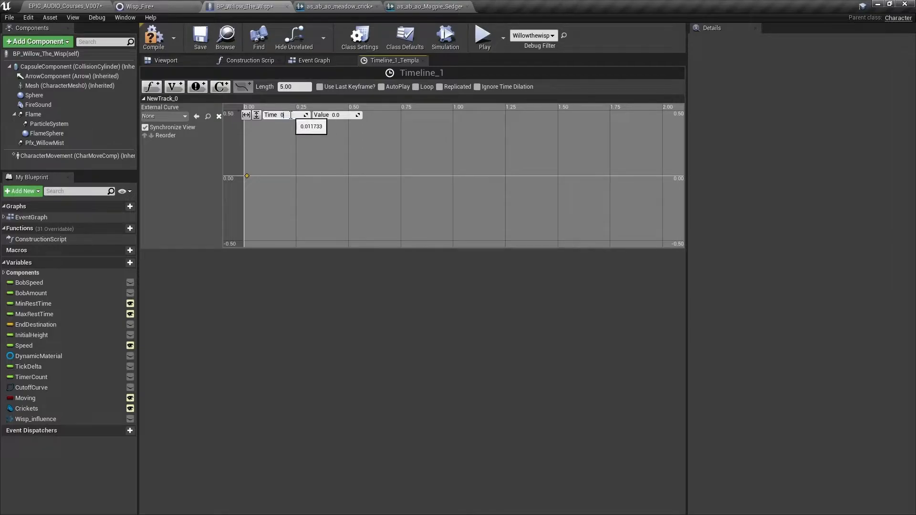
{"action": "key", "text": "Return"}
{"action": "scroll", "coordinate": [406, 148], "scroll_direction": "down", "scroll_amount": 3}
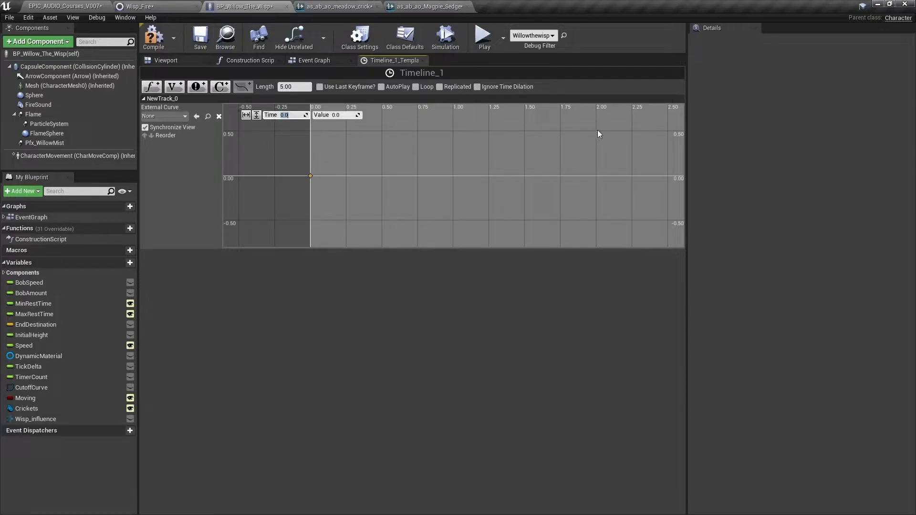
Add a second key to the float track at about 1.5 seconds with a value of 1.0
{"action": "left_click", "coordinate": [527, 130], "text": "shift"}
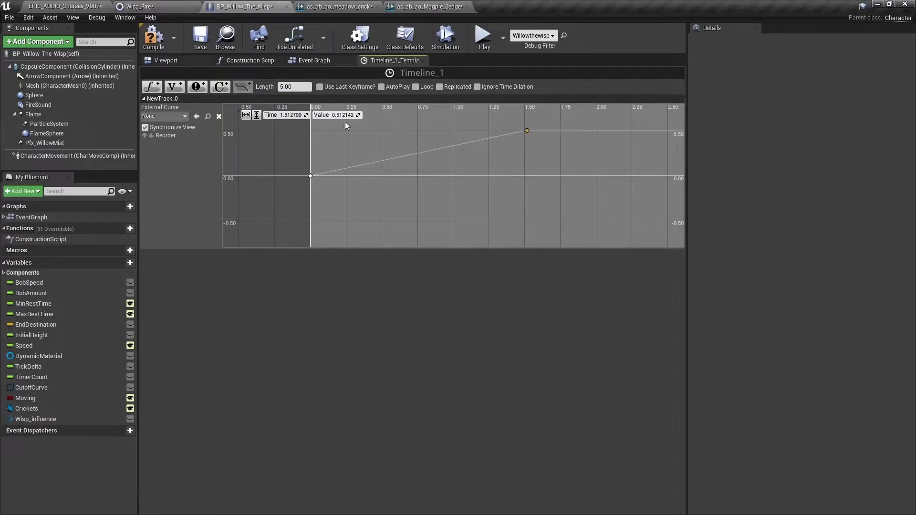
{"action": "left_click", "coordinate": [333, 115]}
{"action": "type", "text": "1.0"}
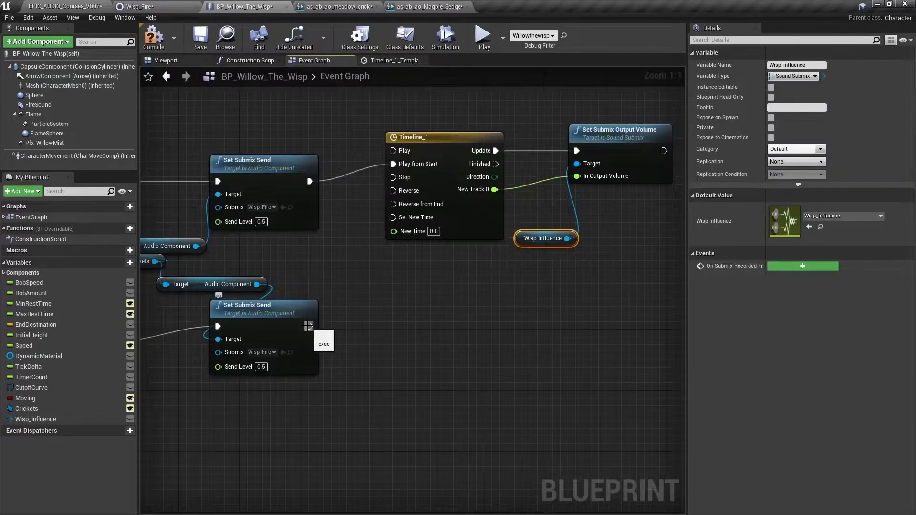
Wire the lower crickets Set Submix Send to the timeline's Reverse input and set the timeline length to 1.5
{"action": "left_click_drag", "start_coordinate": [309, 326], "coordinate": [394, 191]}
{"action": "double_click", "coordinate": [450, 150]}
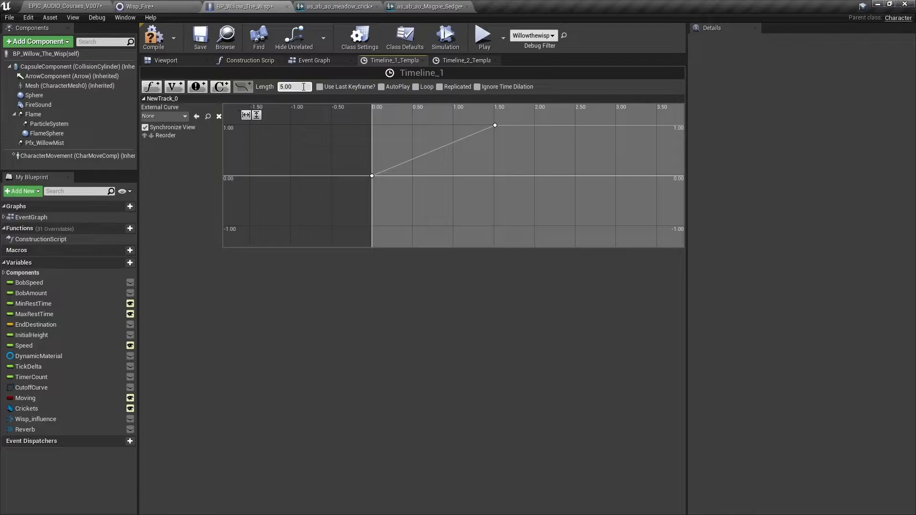
{"action": "type", "text": "1.5"}
{"action": "key", "text": "Return"}
{"action": "mouse_move", "coordinate": [496, 128]}
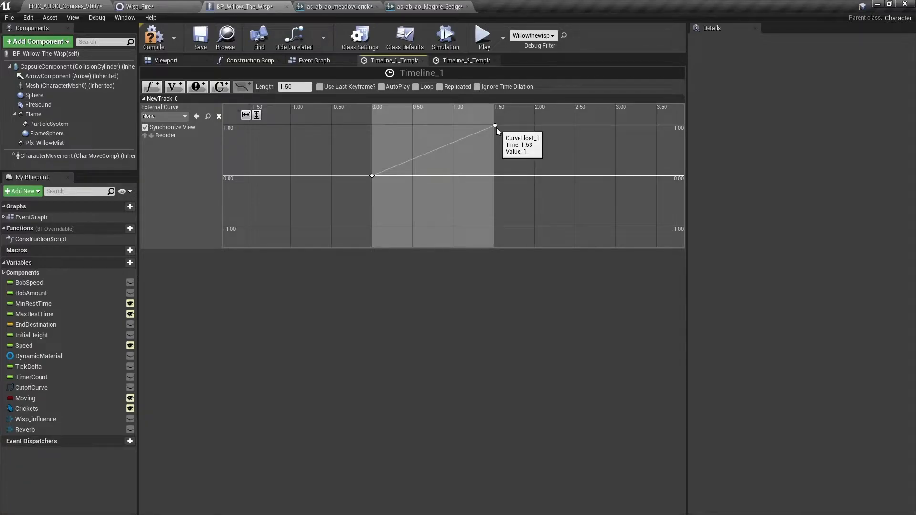
{"action": "left_click", "coordinate": [313, 60]}
Add Wisp_TapDelay to the Wisp_Influence submix's effect chain and set its output volume to 0.0
{"action": "left_click", "coordinate": [73, 7]}
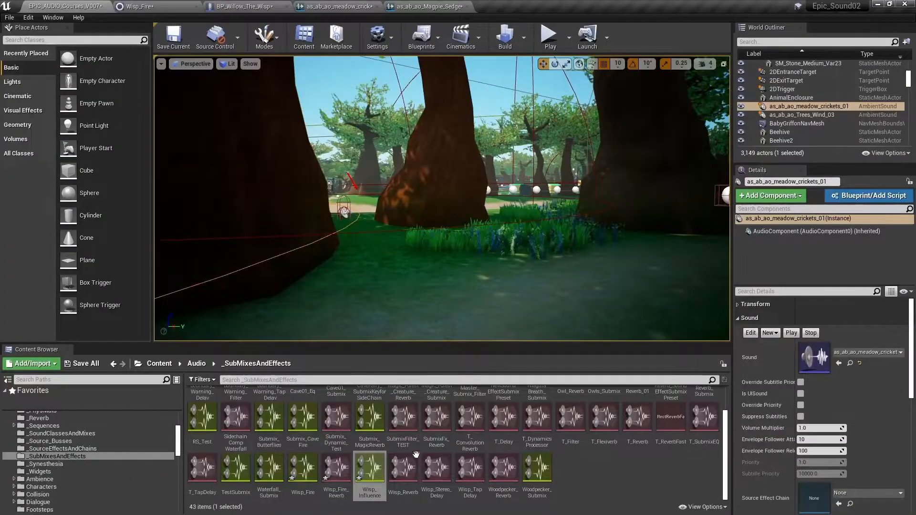
{"action": "double_click", "coordinate": [369, 466]}
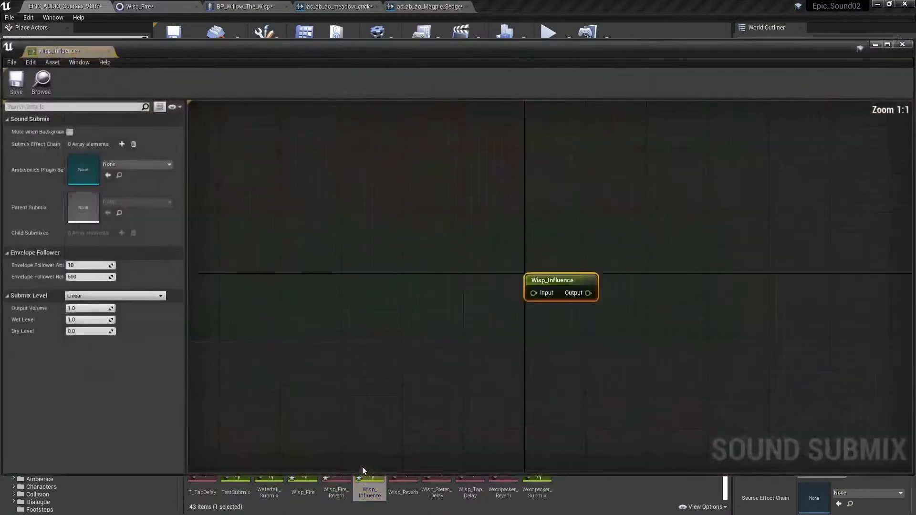
{"action": "left_click", "coordinate": [122, 144]}
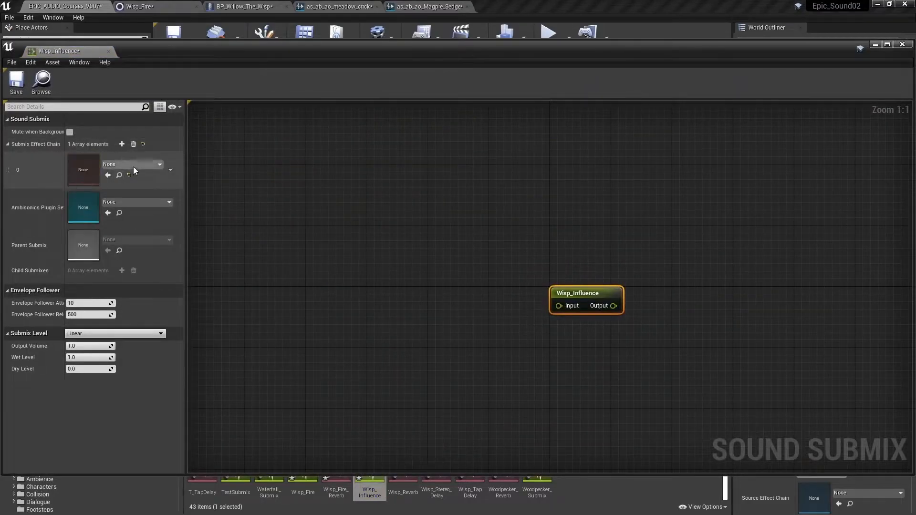
{"action": "left_click", "coordinate": [133, 165]}
{"action": "type", "text": "wisp"}
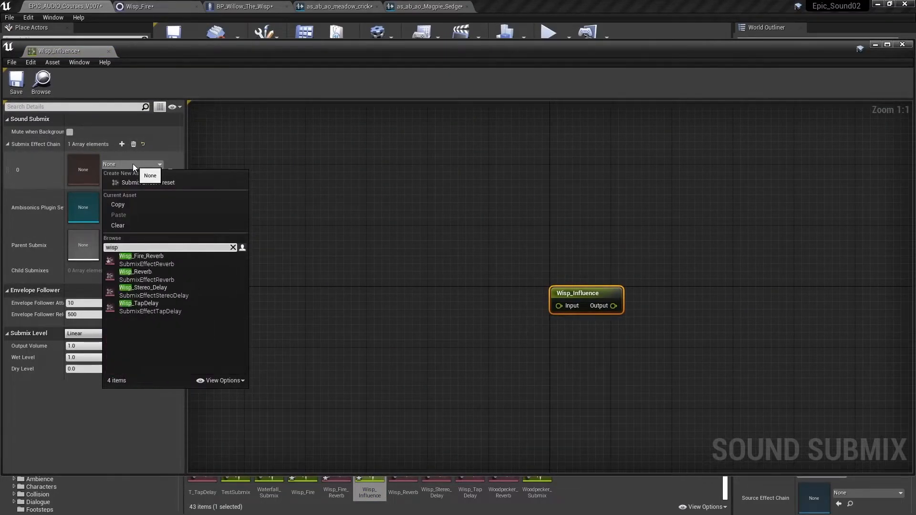
{"action": "left_click", "coordinate": [147, 309]}
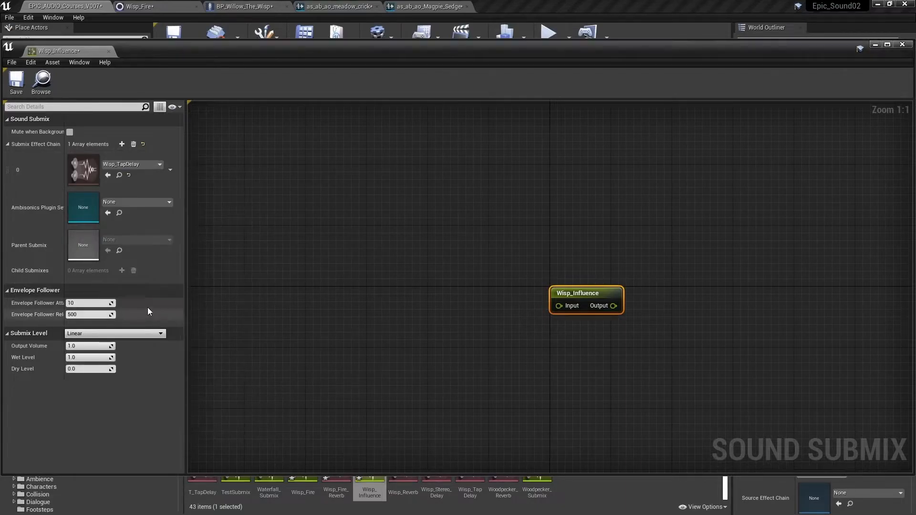
{"action": "left_click", "coordinate": [90, 346]}
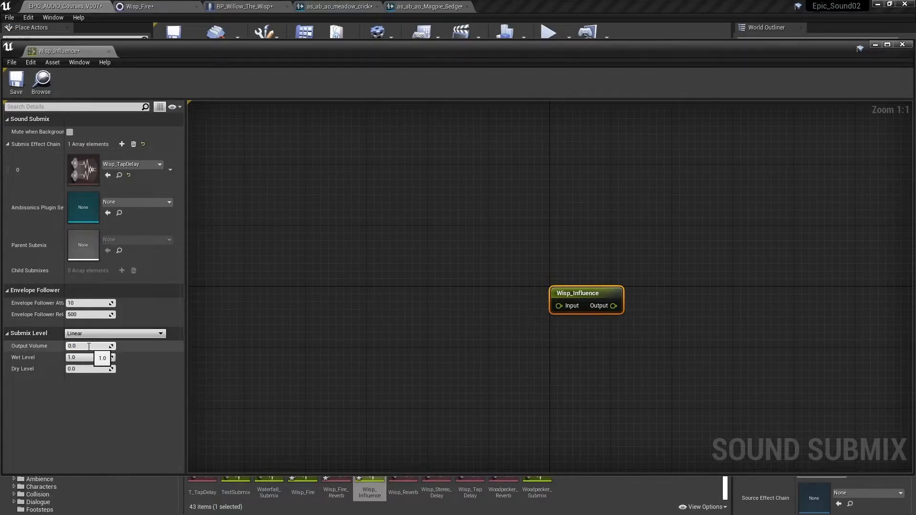
{"action": "left_click", "coordinate": [110, 51]}
Review the submix sends in the crickets and Magpie Sedge cues, plus the blueprint's timeline and Set Submix Output Volume nodes
{"action": "left_click", "coordinate": [340, 6]}
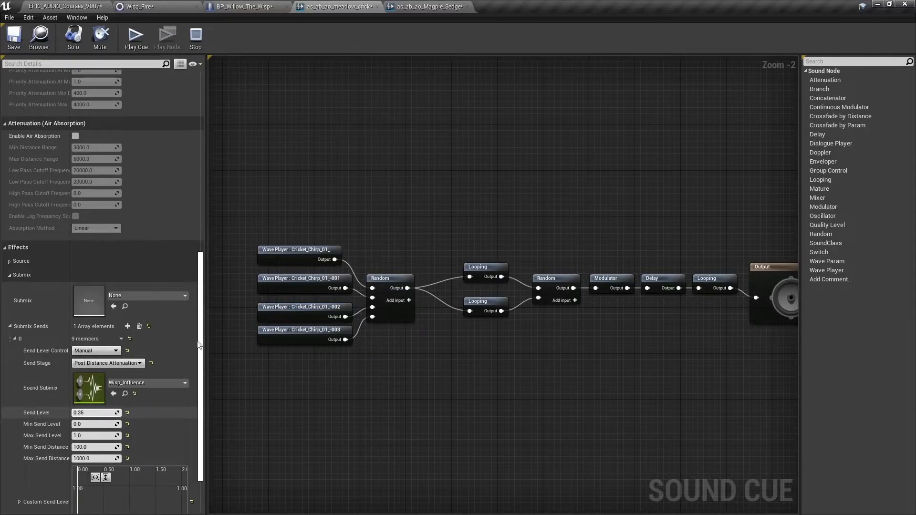
{"action": "left_click", "coordinate": [432, 7]}
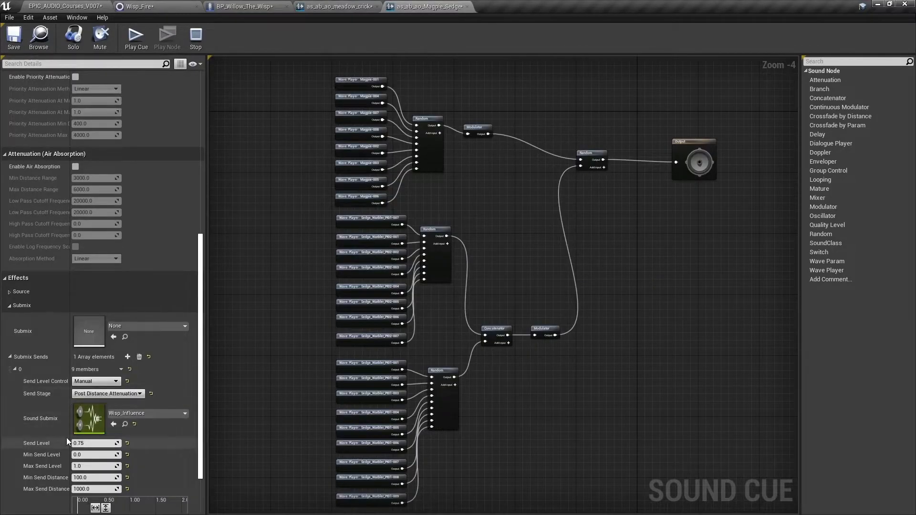
{"action": "left_click", "coordinate": [77, 7]}
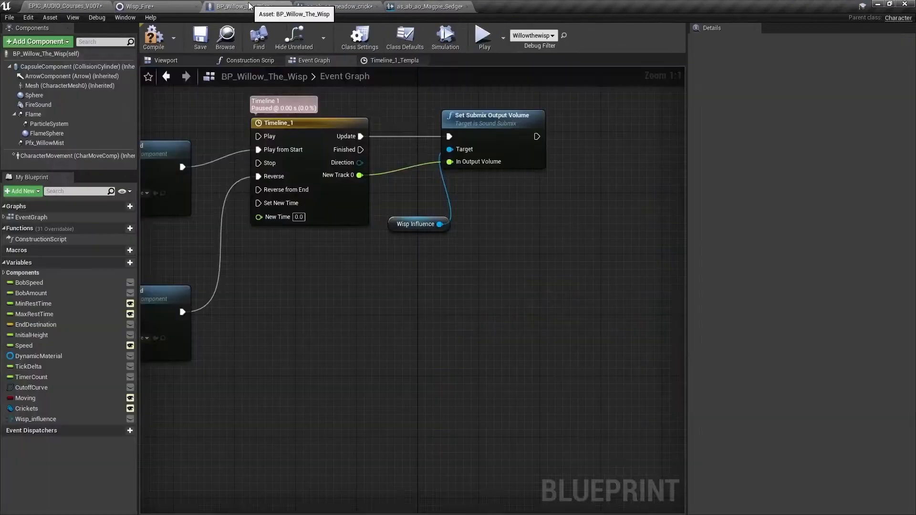
{"action": "left_click", "coordinate": [243, 6]}
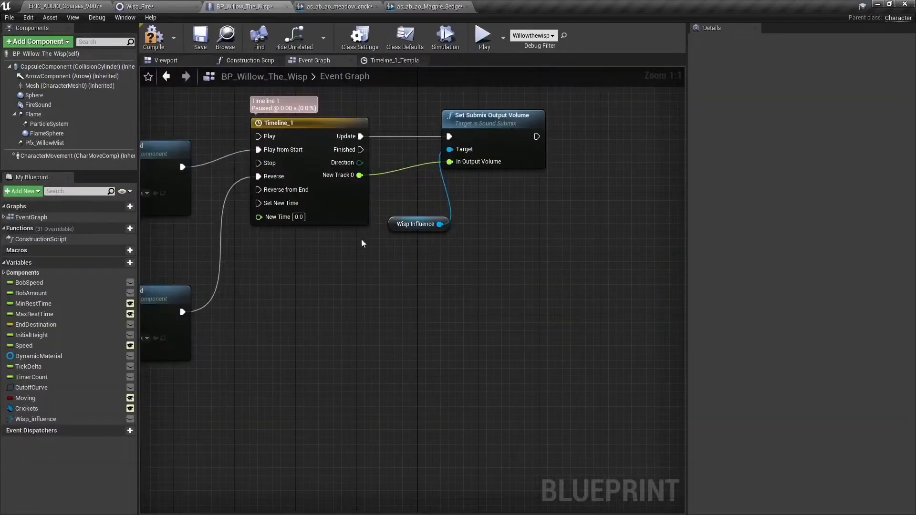
{"action": "left_click", "coordinate": [296, 122]}
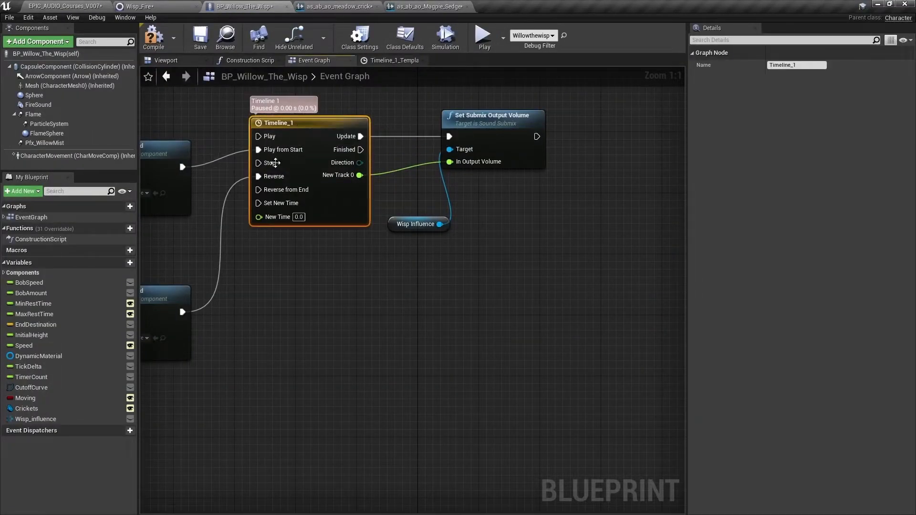
{"action": "left_click", "coordinate": [460, 135]}
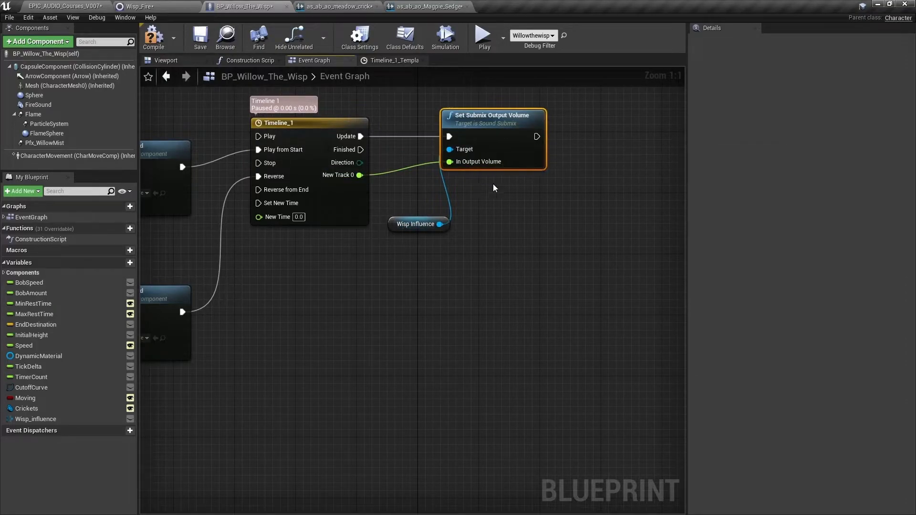
Rewire the upper Set Submix Send to the timeline's Play from Start input and the lower one to Reverse
{"action": "key", "text": "Home"}
{"action": "left_click_drag", "start_coordinate": [439, 387], "coordinate": [274, 133]}
{"action": "key", "text": "Delete"}
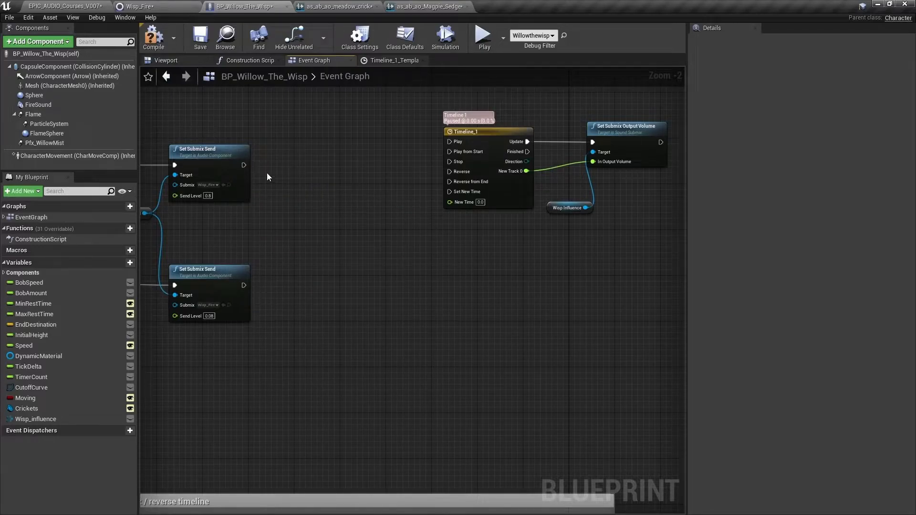
{"action": "left_click_drag", "start_coordinate": [243, 165], "coordinate": [450, 151]}
{"action": "left_click_drag", "start_coordinate": [244, 285], "coordinate": [449, 171]}
Play the level in the editor and move the player forward through the forest to test the submix effect
{"action": "left_click_drag", "start_coordinate": [655, 251], "coordinate": [363, 185]}
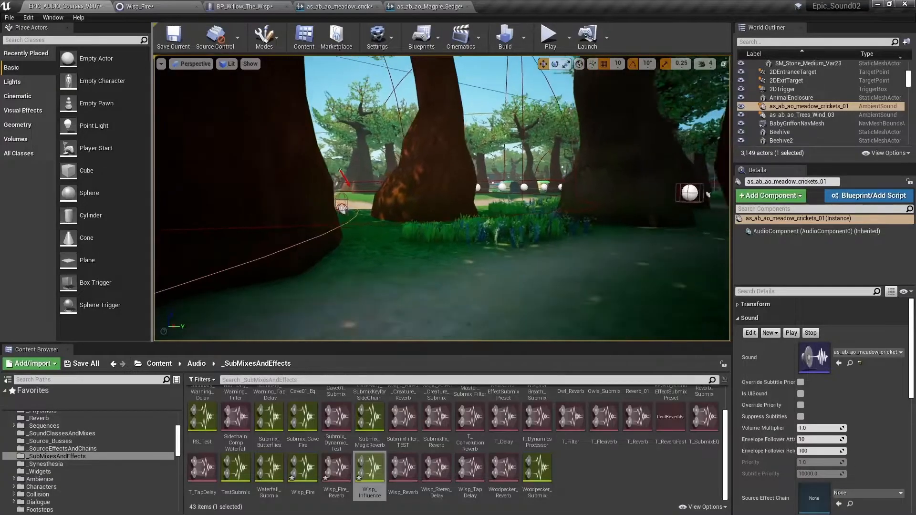
{"action": "left_click", "coordinate": [548, 37]}
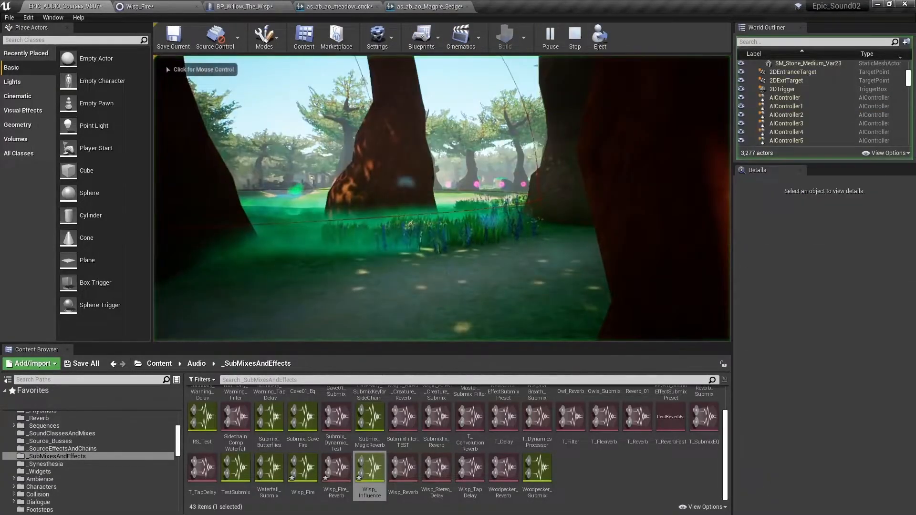
{"action": "key", "text": "w"}
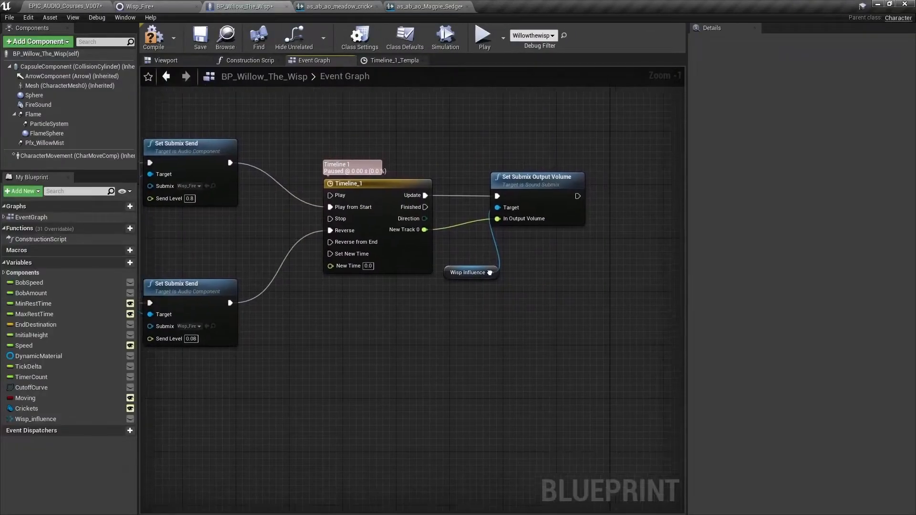
Look up the submix effect actions available from the Wisp Influence reference, searching for "submixef"
{"action": "right_click_drag", "start_coordinate": [489, 273], "coordinate": [487, 270]}
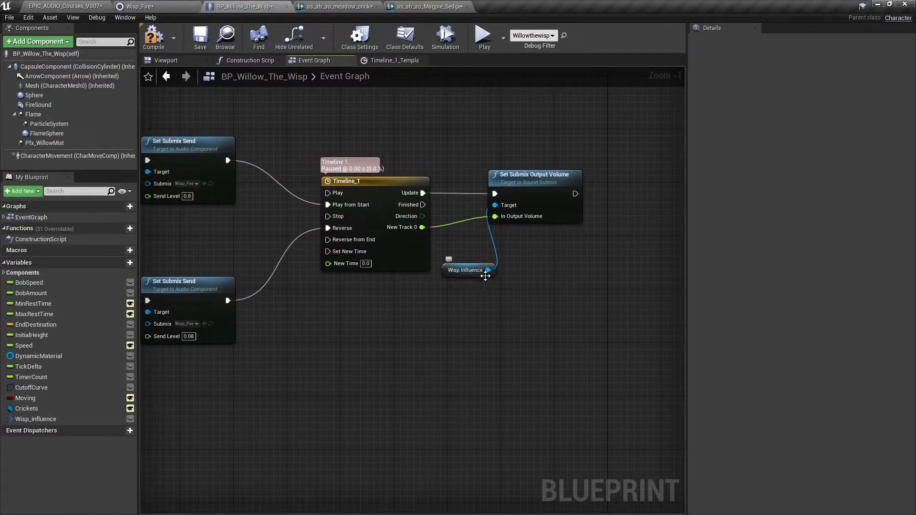
{"action": "left_click_drag", "start_coordinate": [488, 270], "coordinate": [515, 285]}
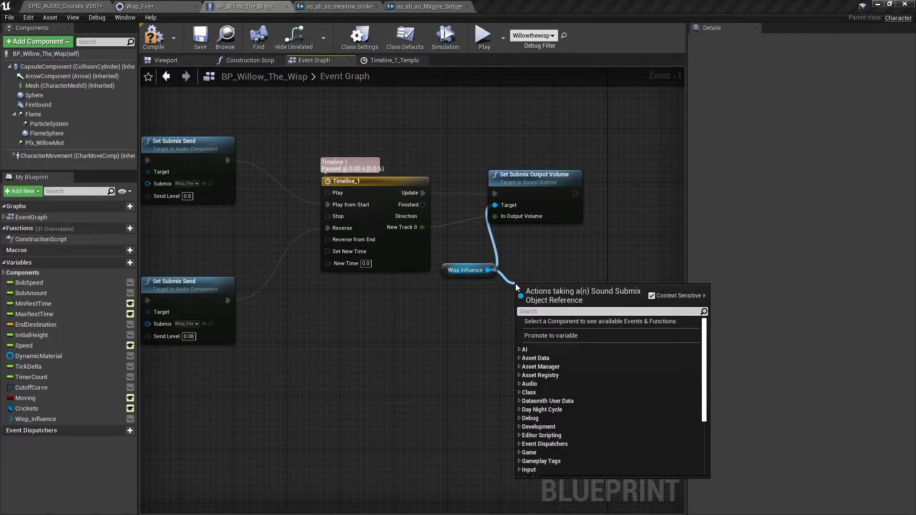
{"action": "type", "text": "submixef"}
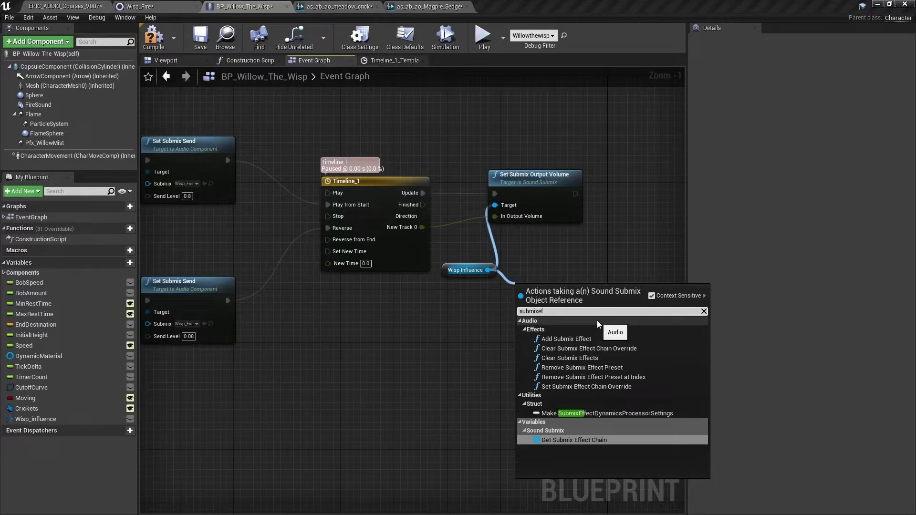
{"action": "left_click", "coordinate": [174, 60]}
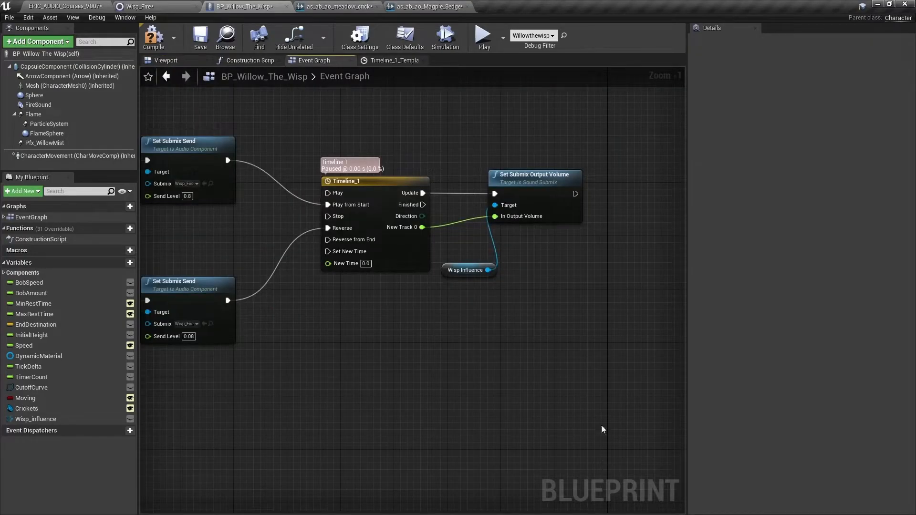
Create a blueprint variable named Reverb as a Submix Effect Reverb Preset object reference and compile
{"action": "left_click", "coordinate": [120, 263]}
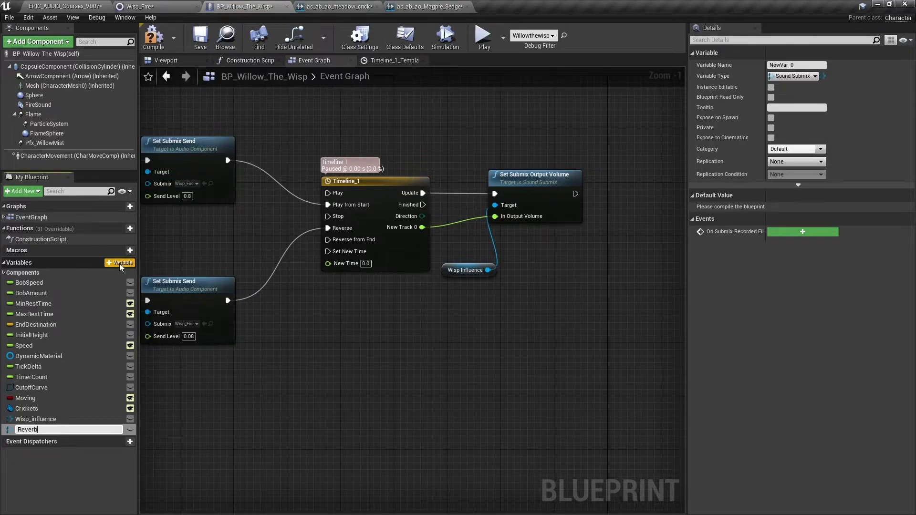
{"action": "key", "text": "Return"}
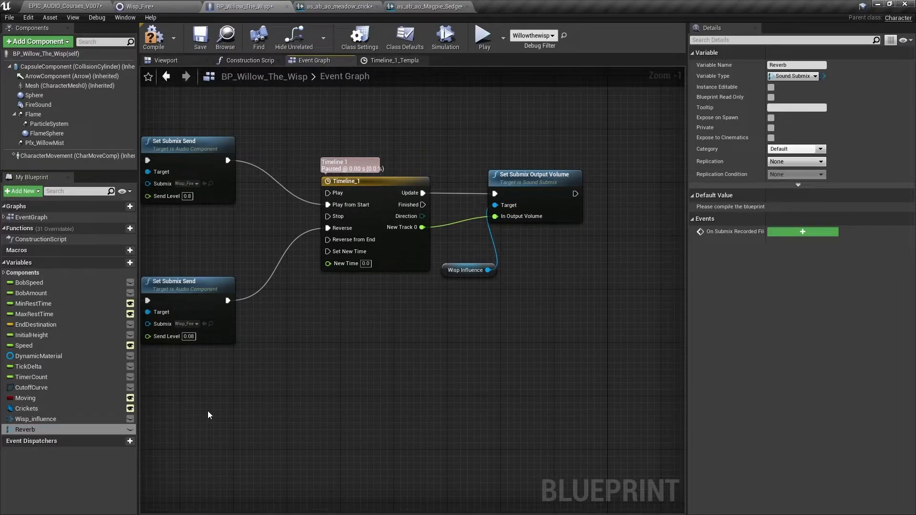
{"action": "left_click", "coordinate": [794, 76]}
{"action": "type", "text": "reverb"}
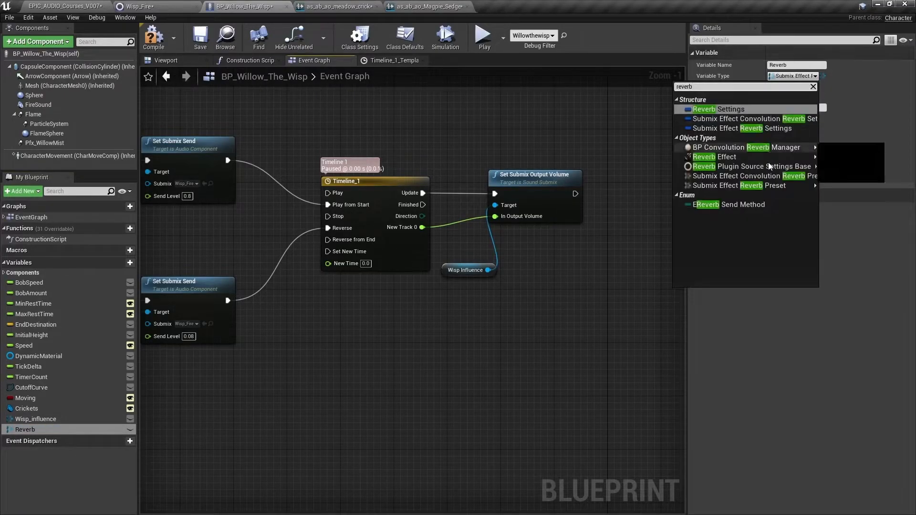
{"action": "mouse_move", "coordinate": [750, 186]}
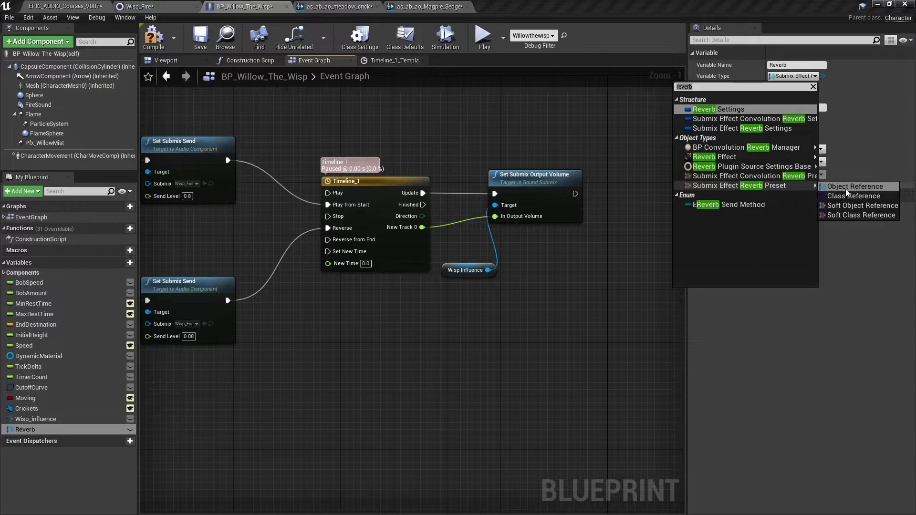
{"action": "left_click", "coordinate": [847, 188]}
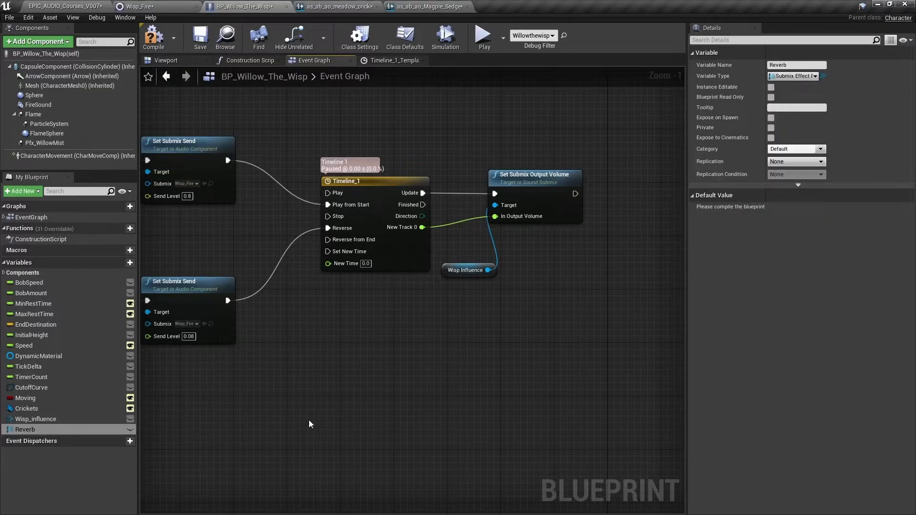
{"action": "left_click", "coordinate": [154, 37]}
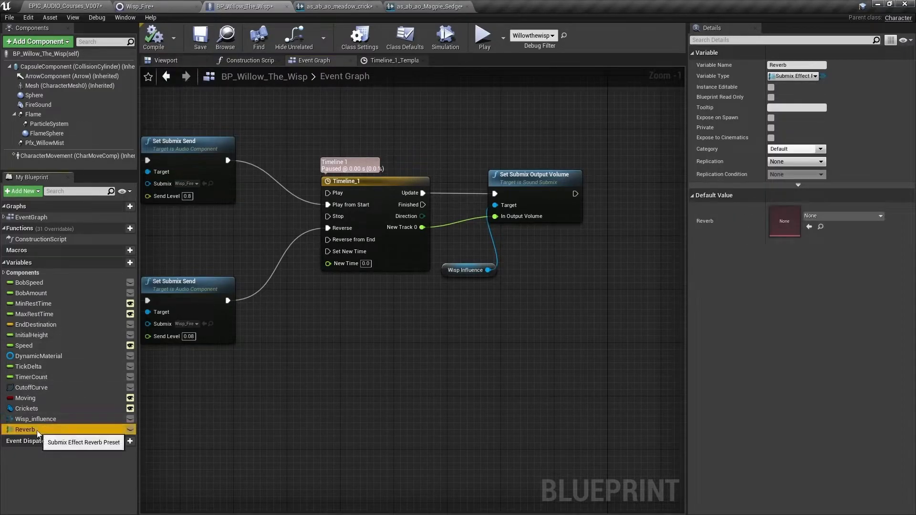
Assign Wisp_Fire_Reverb as the default value of the Reverb variable
{"action": "left_click", "coordinate": [818, 216]}
{"action": "type", "text": "wisp"}
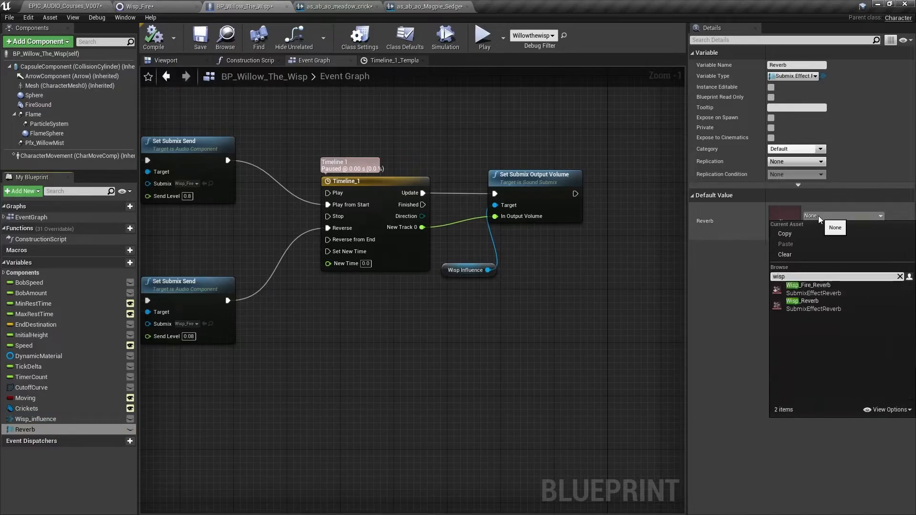
{"action": "left_click", "coordinate": [818, 291]}
{"action": "left_click", "coordinate": [818, 290]}
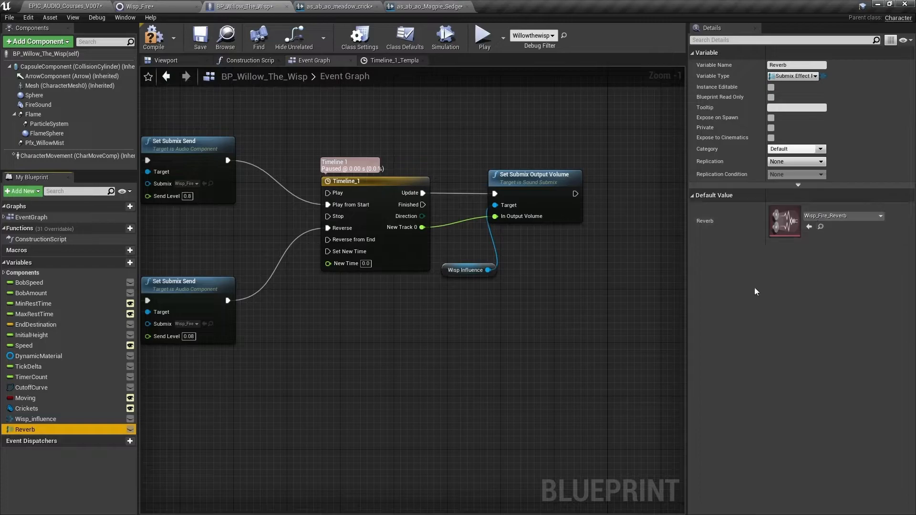
Open the Wisp_Fire_Reverb preset, examine its expanded reverb settings, and close it
{"action": "double_click", "coordinate": [777, 225]}
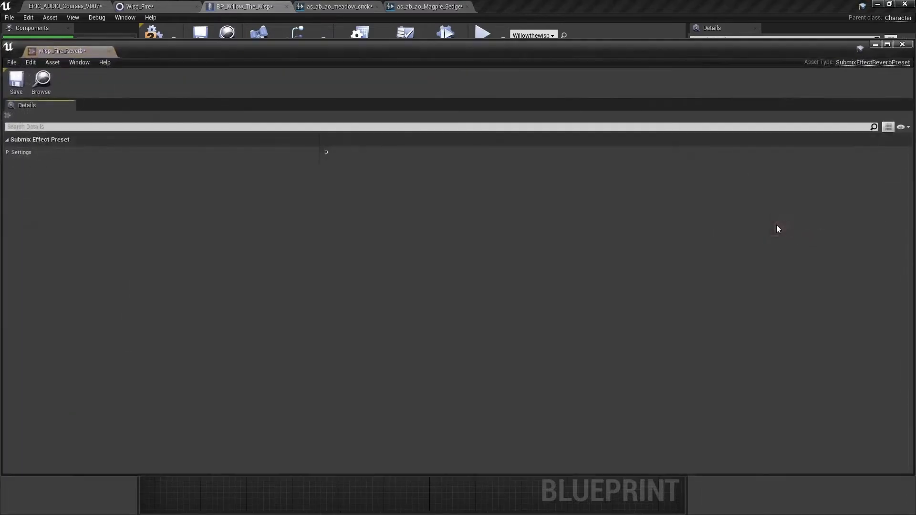
{"action": "left_click", "coordinate": [8, 152]}
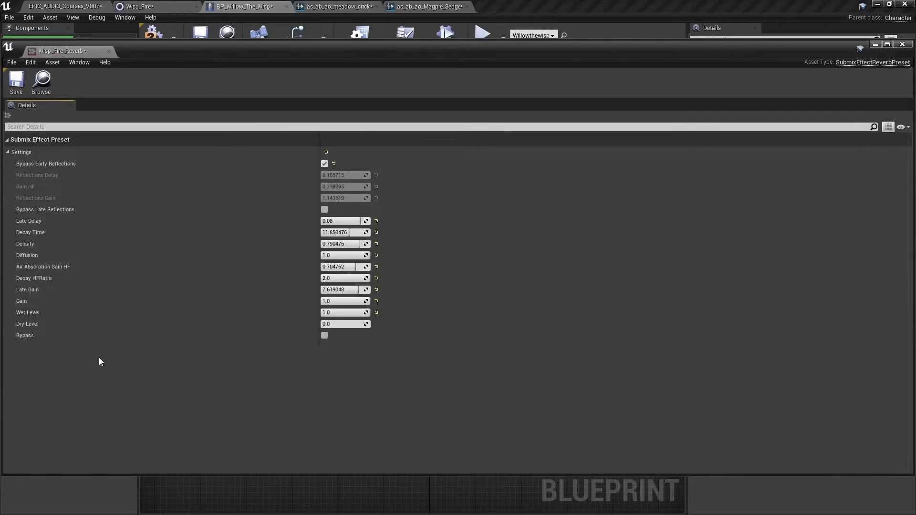
{"action": "mouse_move", "coordinate": [35, 281]}
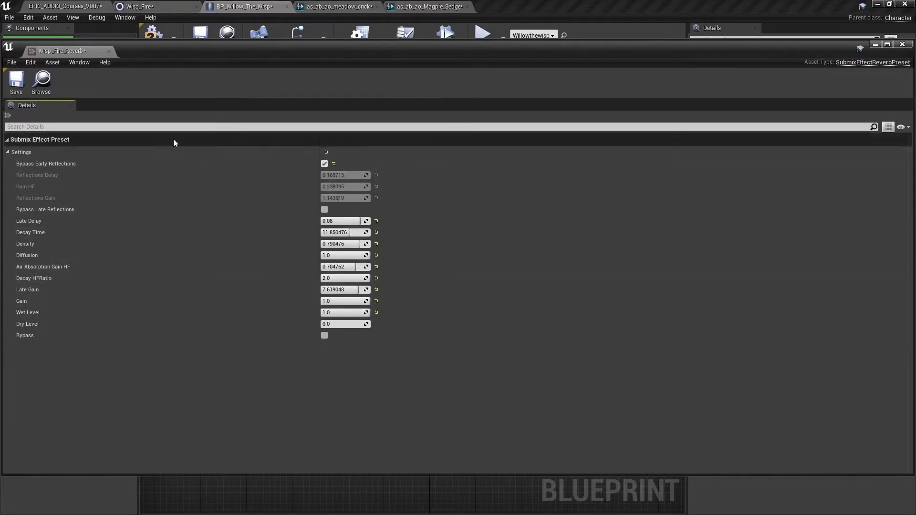
{"action": "left_click", "coordinate": [109, 51]}
Examine the line trace check section of the event graph, including its Flame Sphere comparison and Branch
{"action": "right_click_drag", "start_coordinate": [291, 96], "coordinate": [484, 128]}
{"action": "scroll", "coordinate": [484, 126], "scroll_direction": "down", "scroll_amount": 3}
{"action": "right_click_drag", "start_coordinate": [380, 125], "coordinate": [374, 193]}
{"action": "right_click_drag", "start_coordinate": [470, 214], "coordinate": [417, 130]}
{"action": "scroll", "coordinate": [307, 219], "scroll_direction": "up", "scroll_amount": 3}
{"action": "right_click_drag", "start_coordinate": [348, 274], "coordinate": [424, 348]}
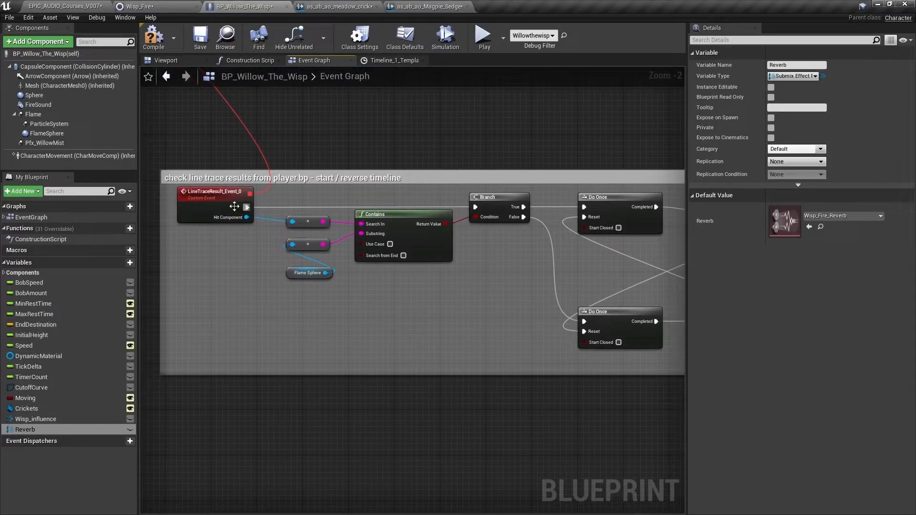
{"action": "left_click", "coordinate": [308, 273]}
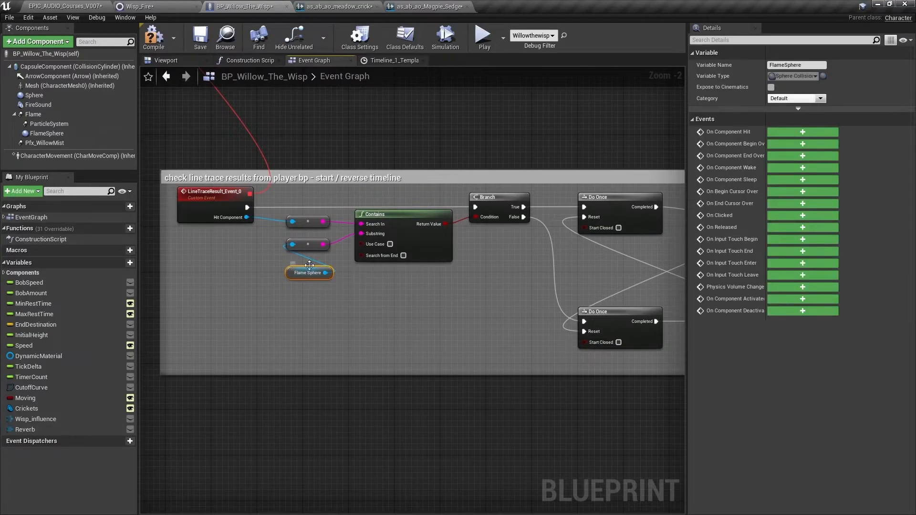
Place a Reverb variable getter beyond the line trace section's Sequence nodes and add a Get Settings node from it
{"action": "right_click_drag", "start_coordinate": [533, 143], "coordinate": [188, 135]}
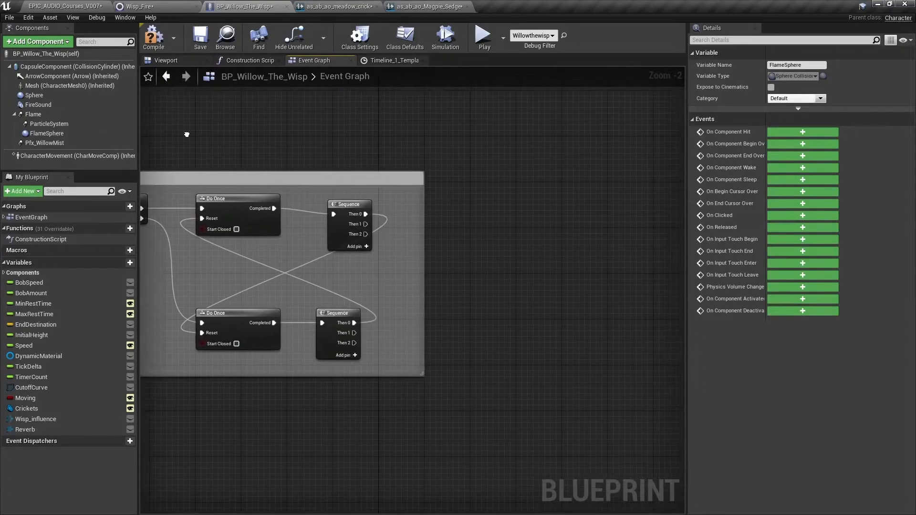
{"action": "left_click", "coordinate": [59, 430]}
{"action": "left_click_drag", "start_coordinate": [60, 430], "coordinate": [471, 258]}
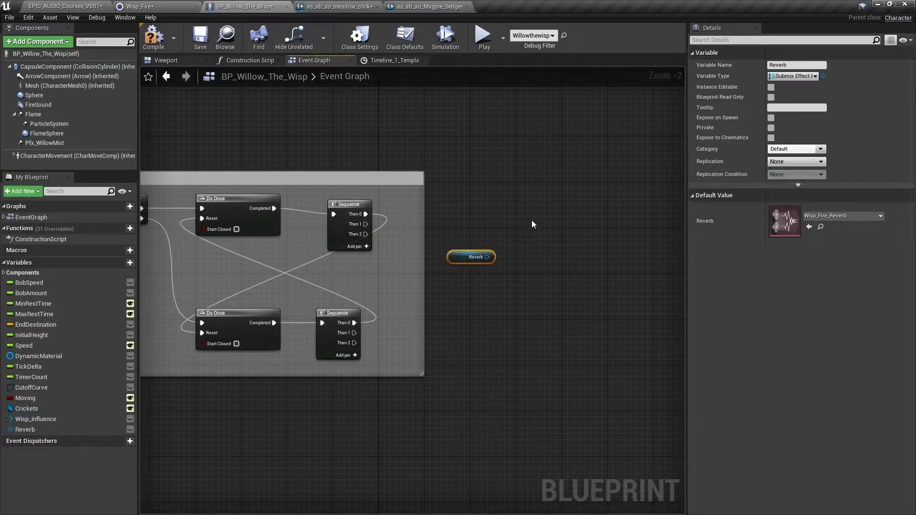
{"action": "right_click_drag", "start_coordinate": [533, 224], "coordinate": [411, 248]}
{"action": "left_click_drag", "start_coordinate": [374, 261], "coordinate": [404, 242]}
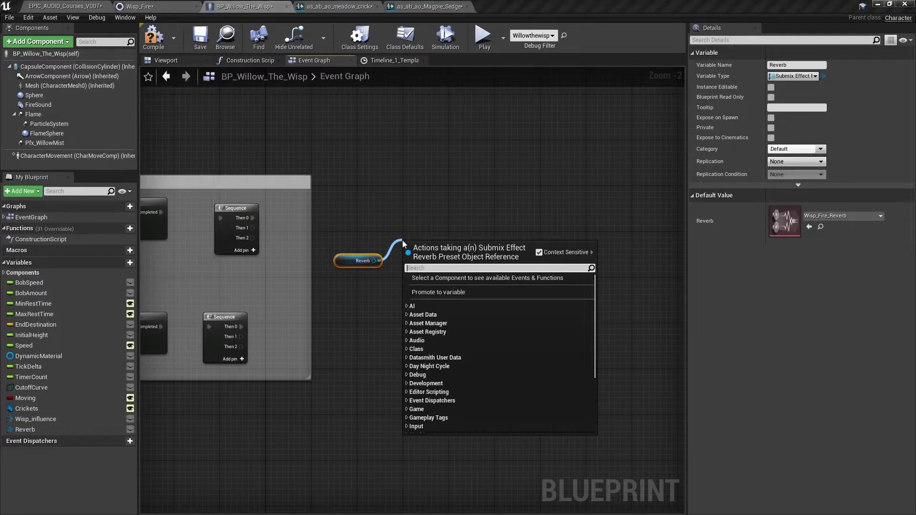
{"action": "type", "text": "get set"}
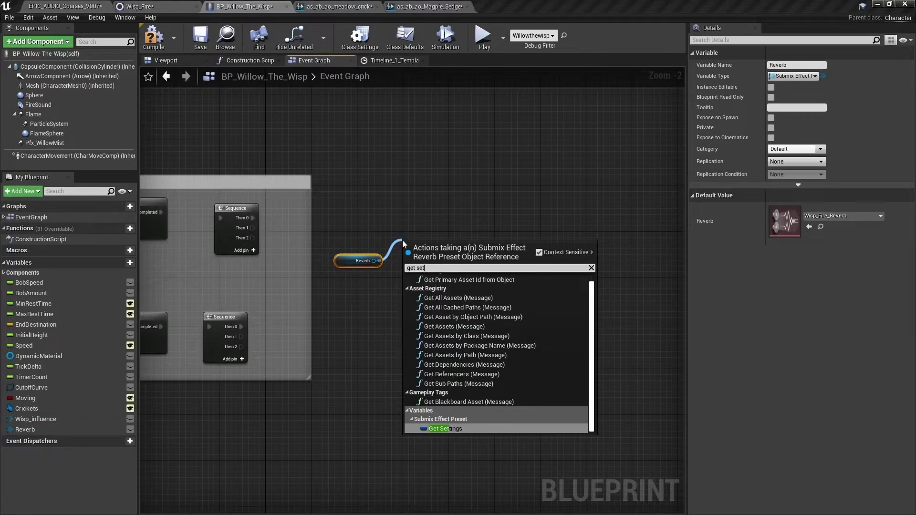
{"action": "key", "text": "Return"}
Add a Break SubmixEffectReverbSettings node from the Settings output and position it below the getter
{"action": "left_click_drag", "start_coordinate": [460, 244], "coordinate": [487, 274]}
{"action": "type", "text": "break"}
{"action": "key", "text": "Return"}
{"action": "right_click_drag", "start_coordinate": [486, 274], "coordinate": [408, 238]}
{"action": "left_click", "coordinate": [410, 237]}
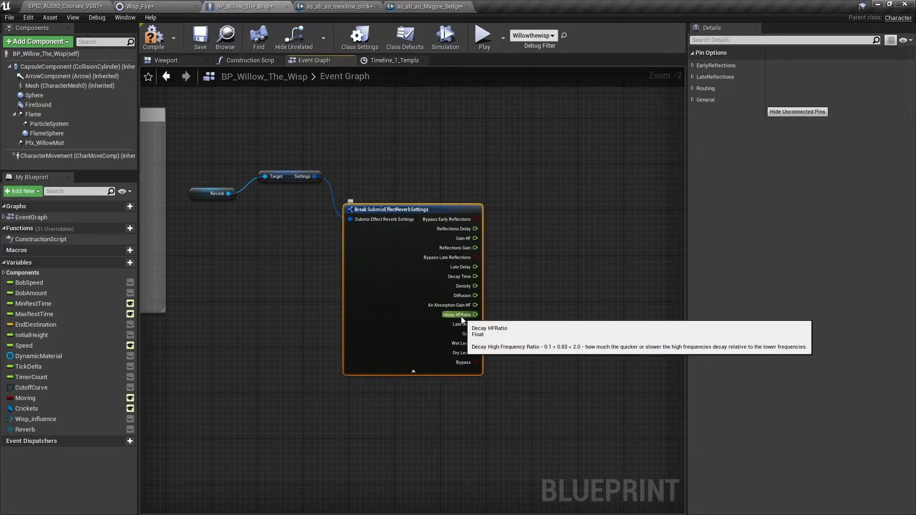
{"action": "right_click_drag", "start_coordinate": [497, 316], "coordinate": [534, 367]}
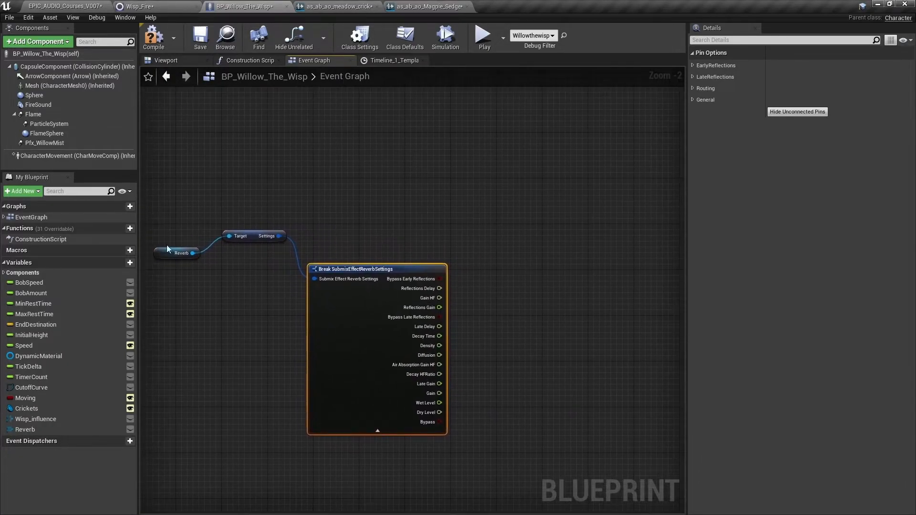
Add a Set Settings function node targeting the Reverb variable
{"action": "left_click_drag", "start_coordinate": [193, 253], "coordinate": [389, 169]}
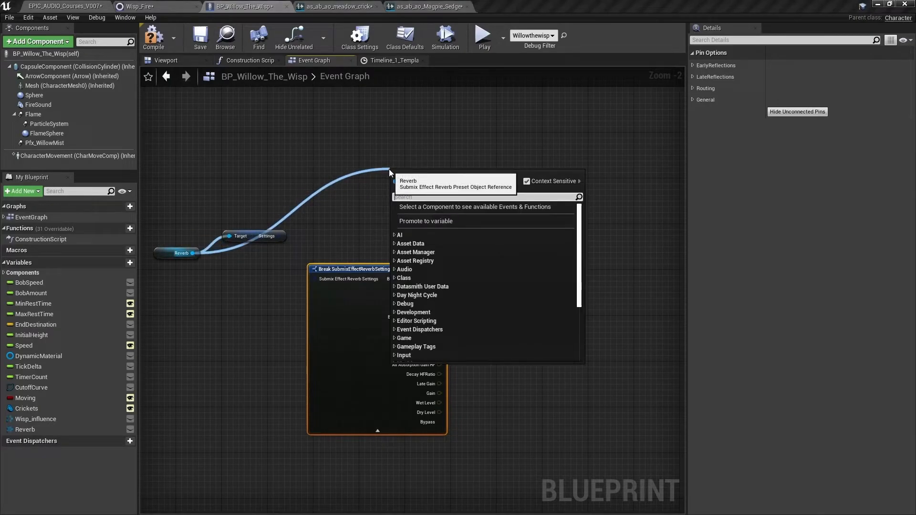
{"action": "type", "text": "set settin"}
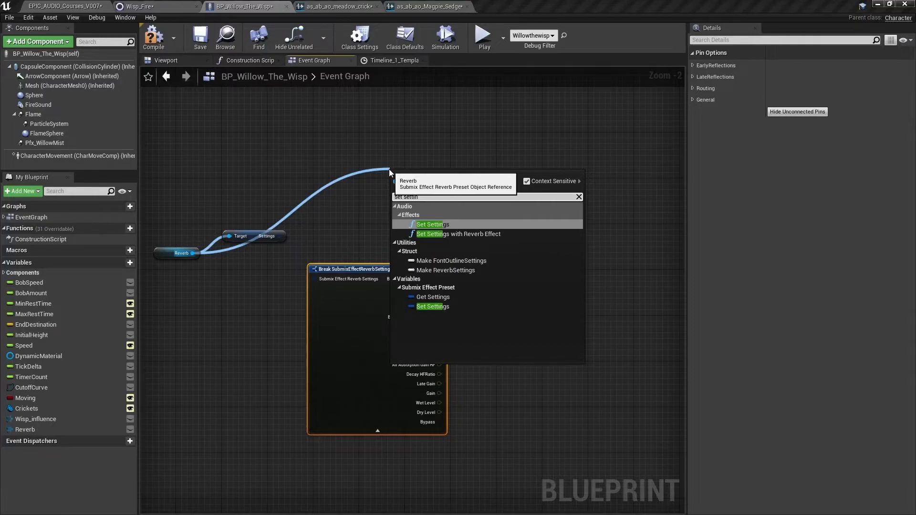
{"action": "key", "text": "Return"}
Feed the In Settings input from a new Make SubmixEffectReverbSettings node placed beside the Break node
{"action": "left_click_drag", "start_coordinate": [406, 190], "coordinate": [569, 256]}
{"action": "type", "text": "make"}
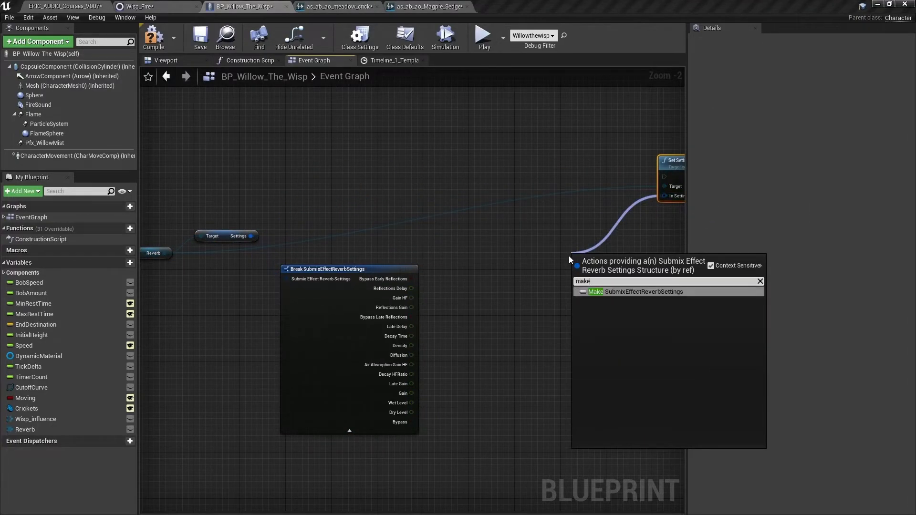
{"action": "key", "text": "Return"}
{"action": "left_click_drag", "start_coordinate": [593, 257], "coordinate": [479, 263]}
{"action": "left_click", "coordinate": [528, 299]}
{"action": "left_click_drag", "start_coordinate": [542, 267], "coordinate": [571, 273]}
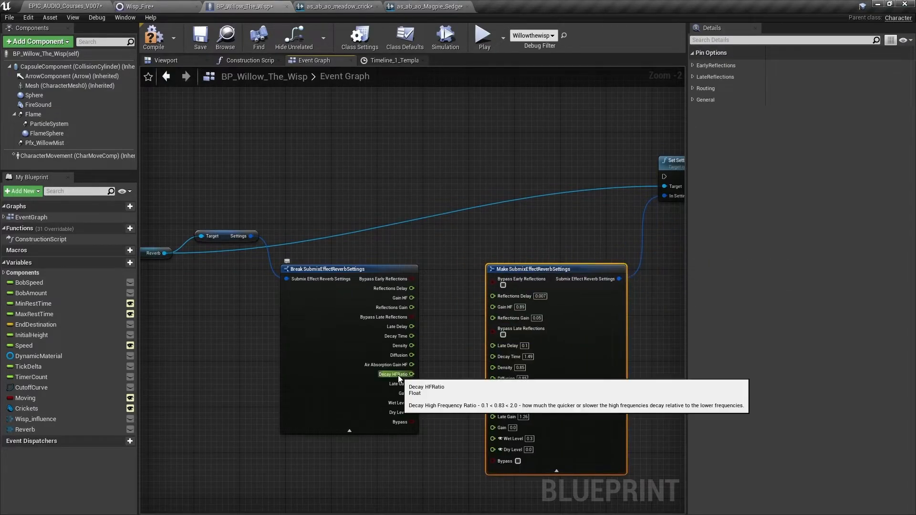
Connect every output of the Break reverb settings node to its matching Make node input, except Decay HFRatio
{"action": "left_click_drag", "start_coordinate": [412, 279], "coordinate": [494, 282]}
{"action": "left_click_drag", "start_coordinate": [412, 289], "coordinate": [495, 289]}
{"action": "left_click_drag", "start_coordinate": [412, 298], "coordinate": [493, 299]}
{"action": "left_click_drag", "start_coordinate": [412, 307], "coordinate": [493, 309]}
{"action": "left_click_drag", "start_coordinate": [412, 317], "coordinate": [493, 318]}
{"action": "left_click_drag", "start_coordinate": [412, 327], "coordinate": [493, 337]}
{"action": "left_click_drag", "start_coordinate": [411, 345], "coordinate": [493, 355]}
{"action": "left_click_drag", "start_coordinate": [412, 364], "coordinate": [493, 365]}
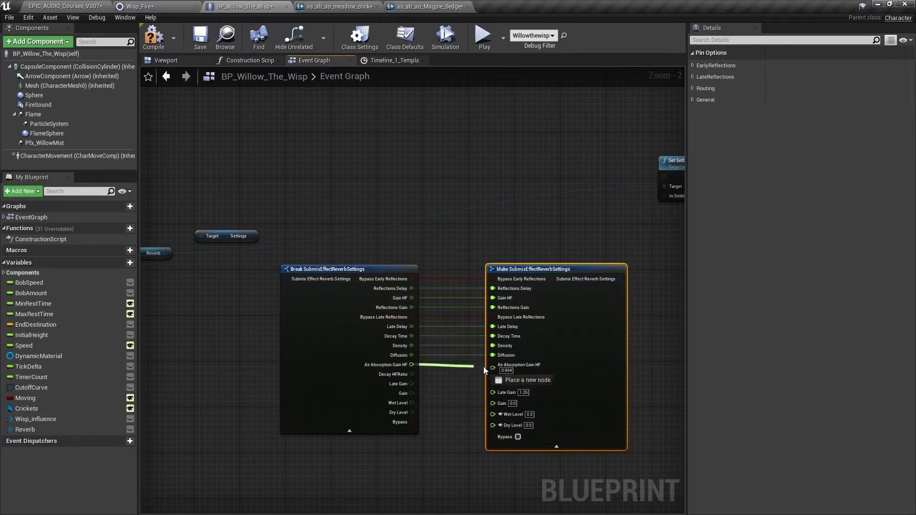
{"action": "left_click_drag", "start_coordinate": [412, 384], "coordinate": [493, 395]}
{"action": "left_click_drag", "start_coordinate": [412, 403], "coordinate": [493, 414]}
{"action": "left_click_drag", "start_coordinate": [411, 422], "coordinate": [493, 425]}
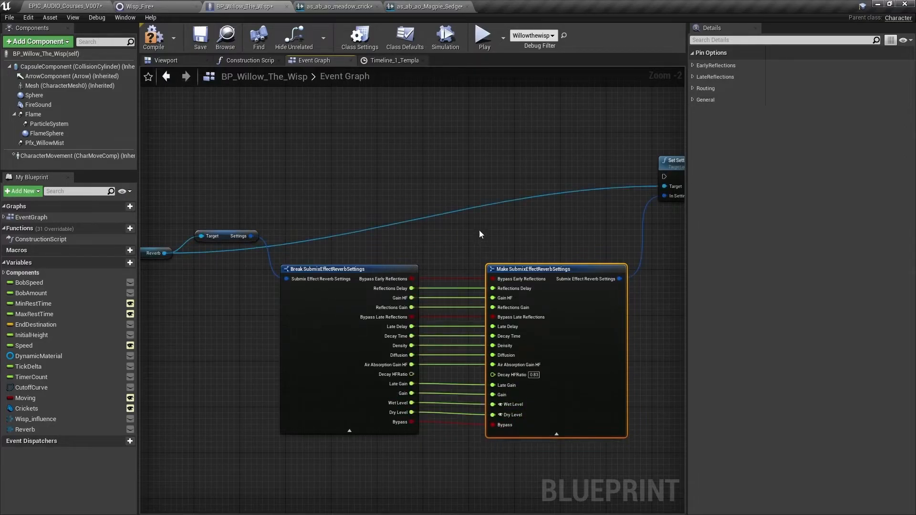
Add a Timeline node above the Reverb getter, open it for editing and create a float track in it
{"action": "right_click_drag", "start_coordinate": [172, 173], "coordinate": [349, 194]}
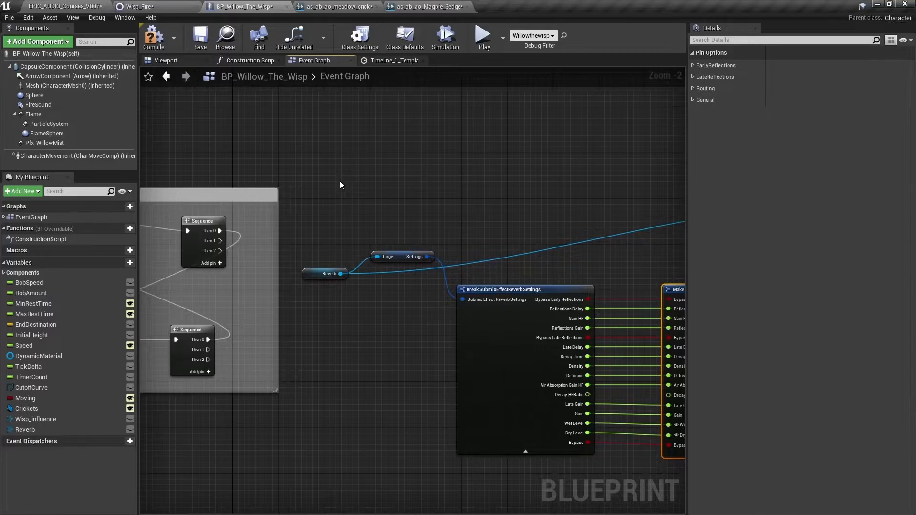
{"action": "right_click", "coordinate": [339, 181]}
{"action": "type", "text": "time"}
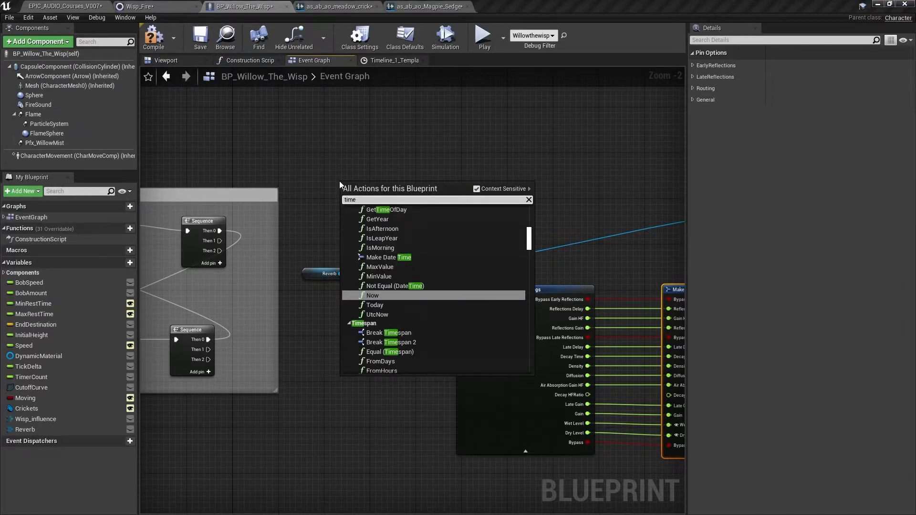
{"action": "type", "text": "line"}
{"action": "key", "text": "Return"}
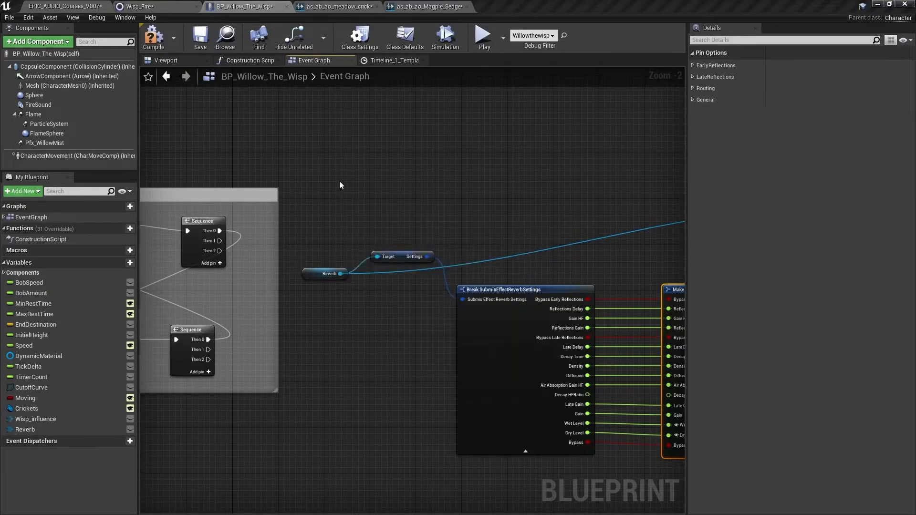
{"action": "double_click", "coordinate": [377, 220]}
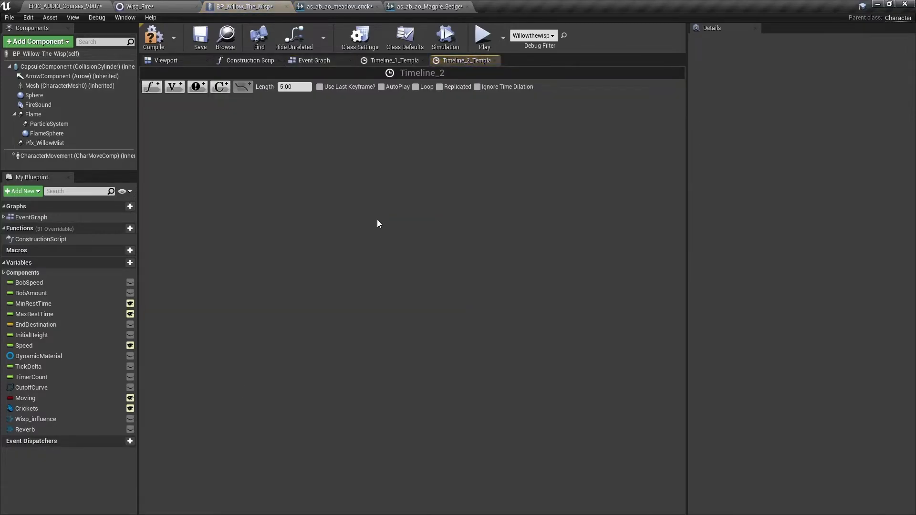
{"action": "left_click", "coordinate": [182, 90]}
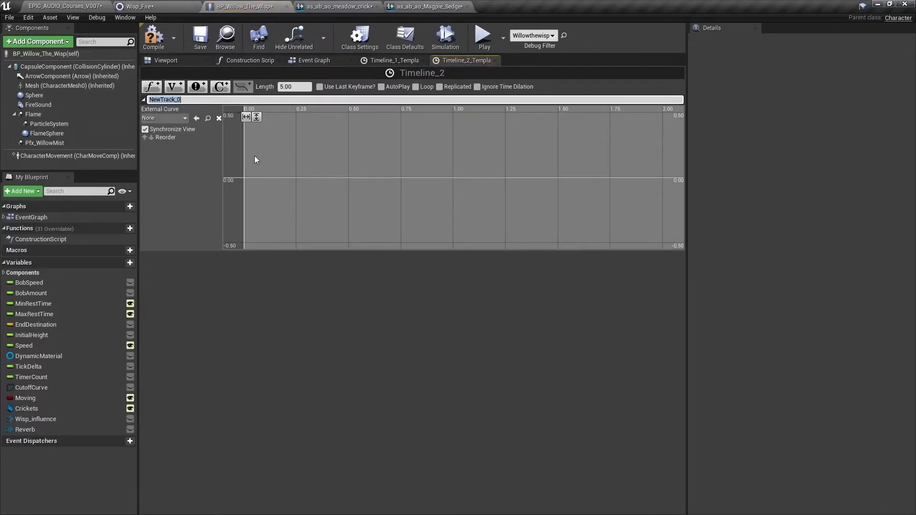
Add the float track's first key at time 0.0 with a value of 2.0
{"action": "left_click", "coordinate": [244, 143], "text": "shift"}
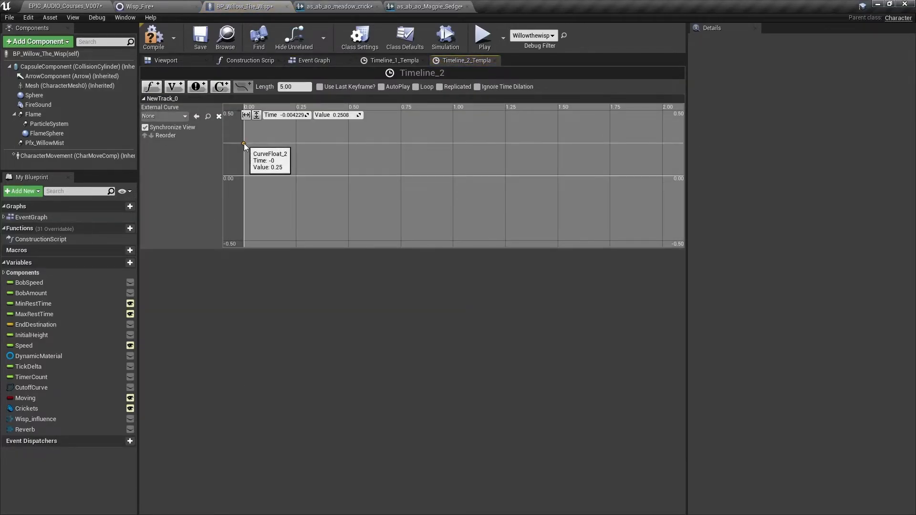
{"action": "left_click", "coordinate": [338, 116]}
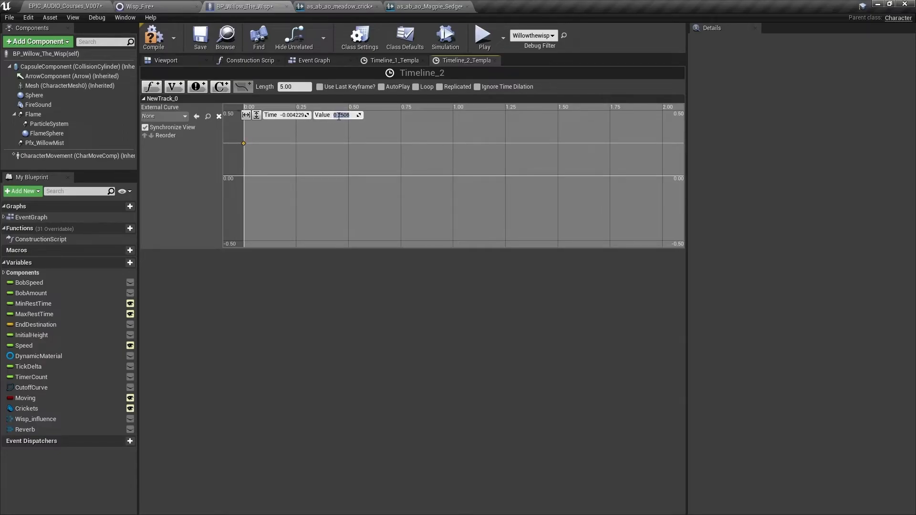
{"action": "type", "text": "2"}
{"action": "key", "text": "Return"}
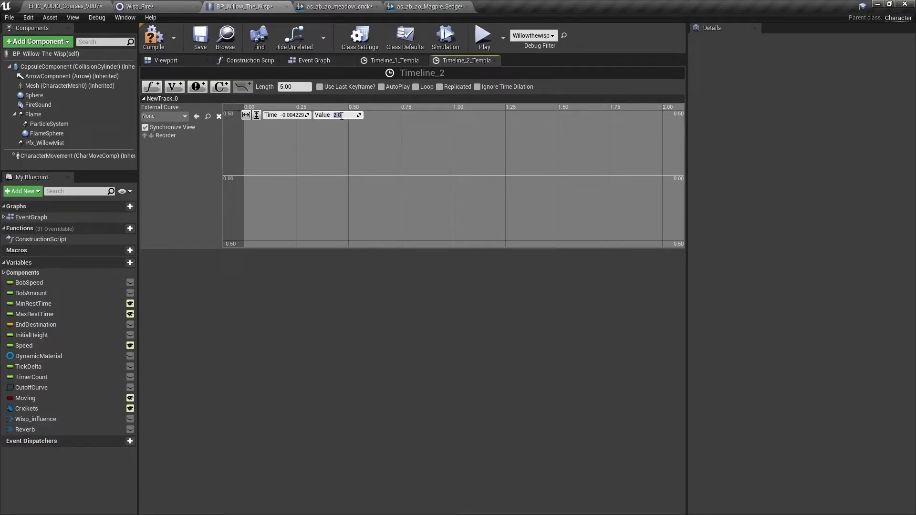
{"action": "type", "text": "0.0"}
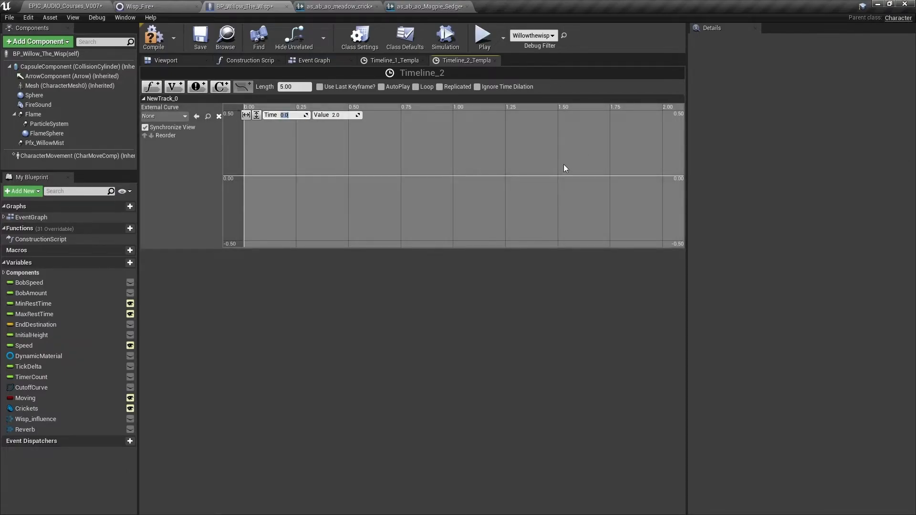
Add an end key at about 2 seconds with a value of 0.1 and set the timeline length to 2
{"action": "left_click", "coordinate": [660, 175], "text": "shift"}
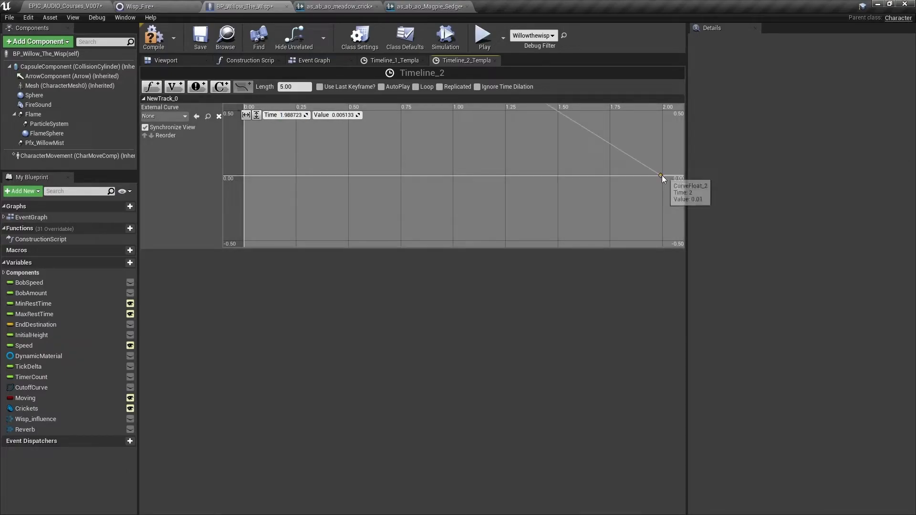
{"action": "left_click", "coordinate": [342, 117]}
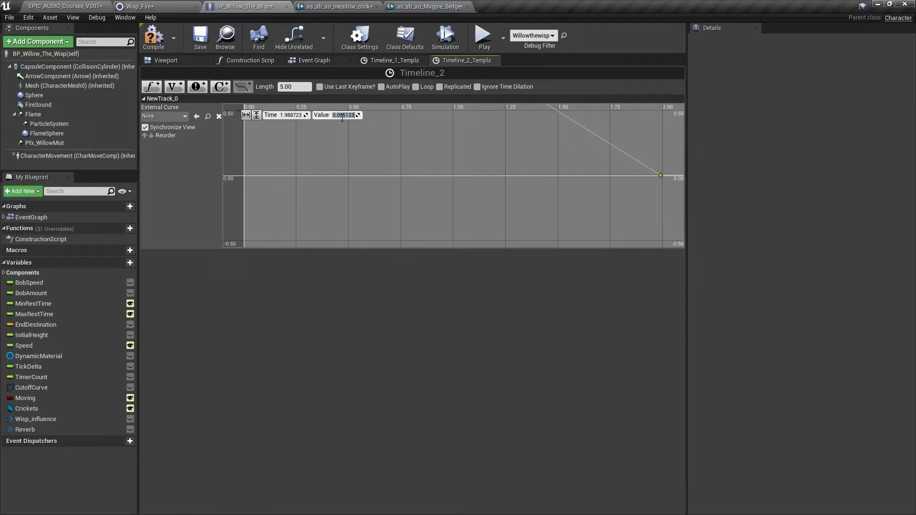
{"action": "type", "text": "0.1"}
{"action": "key", "text": "Return"}
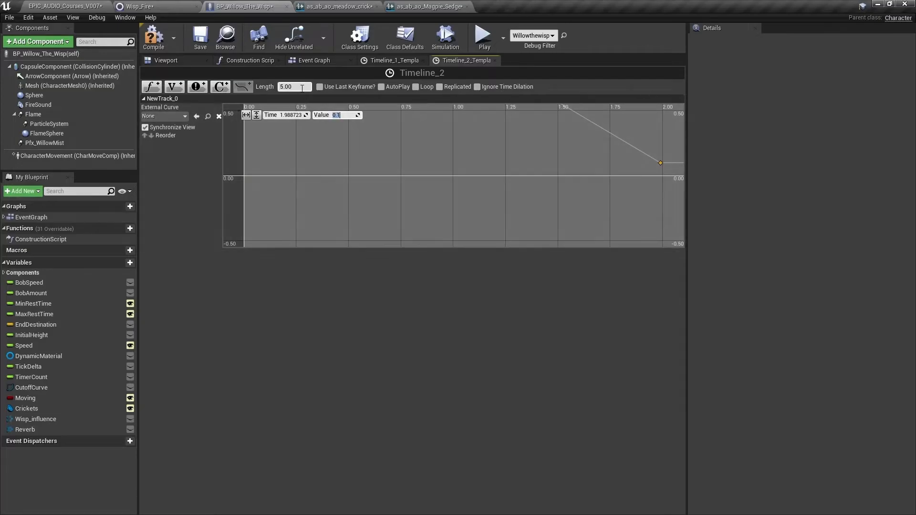
{"action": "type", "text": "2"}
{"action": "key", "text": "Return"}
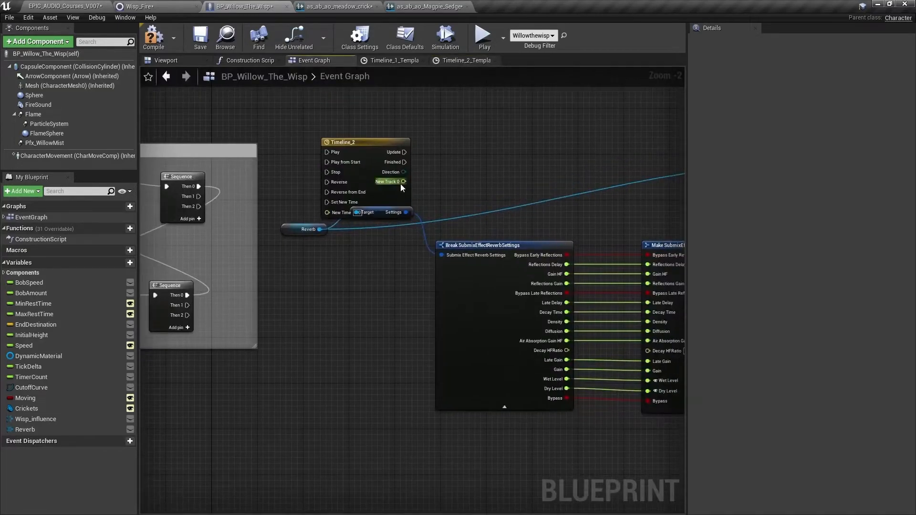
Feed the timeline's track output into Decay HFRatio of the Make SubmixEffectReverbSettings node and move the timeline node above the Break node
{"action": "left_click_drag", "start_coordinate": [404, 182], "coordinate": [648, 351]}
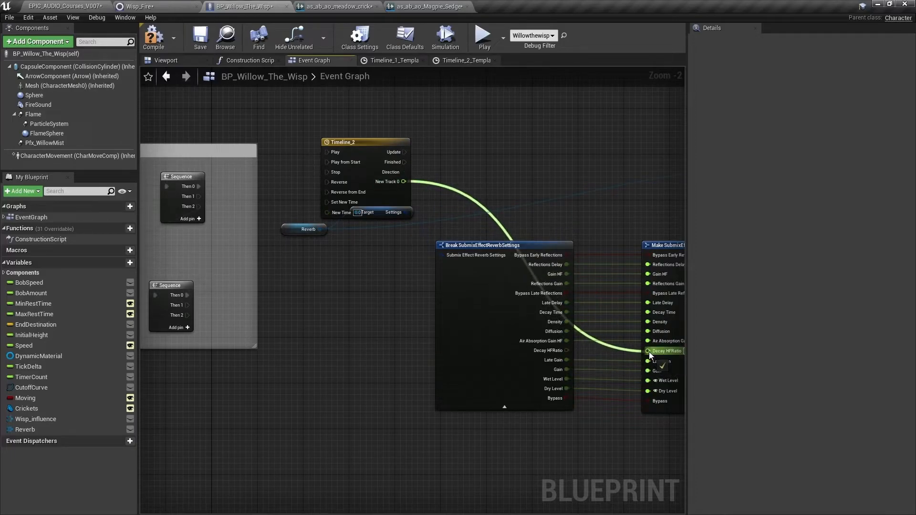
{"action": "right_click_drag", "start_coordinate": [485, 150], "coordinate": [536, 150]}
{"action": "left_click_drag", "start_coordinate": [427, 150], "coordinate": [500, 138]}
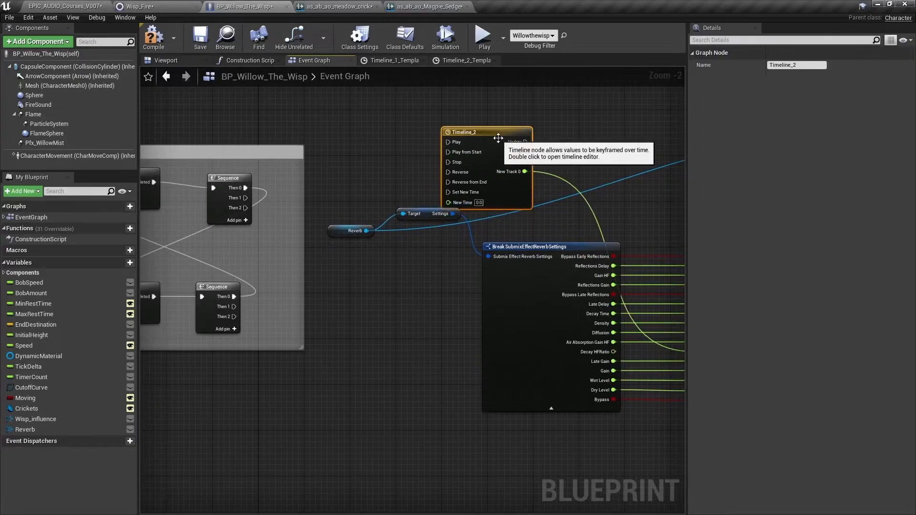
Wire the upper Sequence's Then 1 to the new timeline's Play from Start and the lower Sequence's Then 1 to its Reverse
{"action": "right_click_drag", "start_coordinate": [334, 172], "coordinate": [416, 119]}
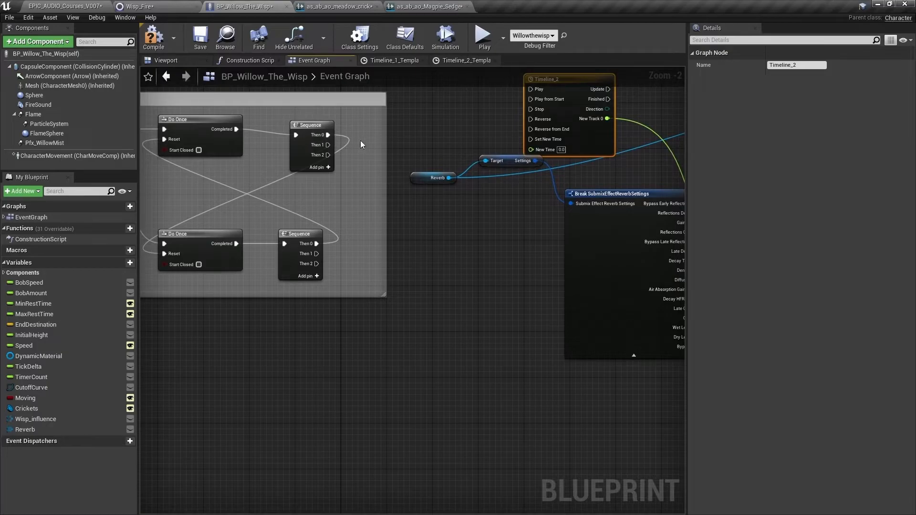
{"action": "left_click_drag", "start_coordinate": [333, 149], "coordinate": [531, 99]}
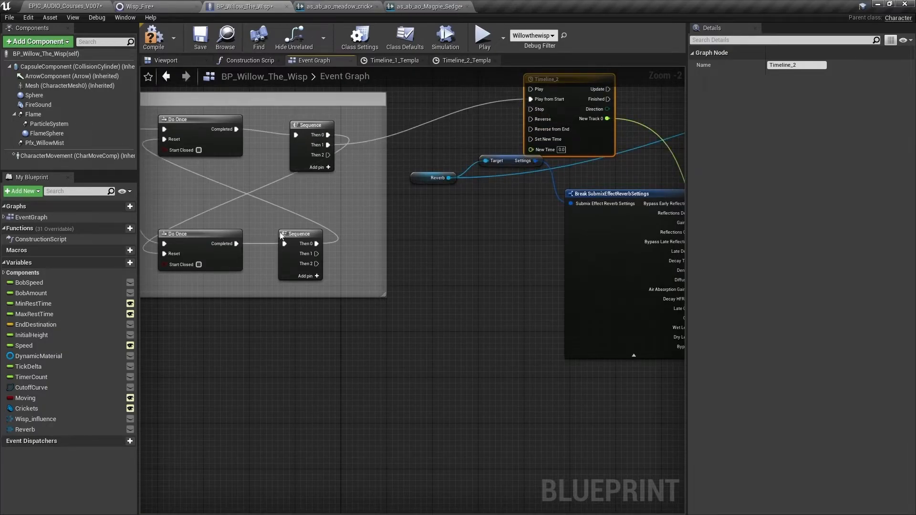
{"action": "left_click_drag", "start_coordinate": [317, 254], "coordinate": [531, 119]}
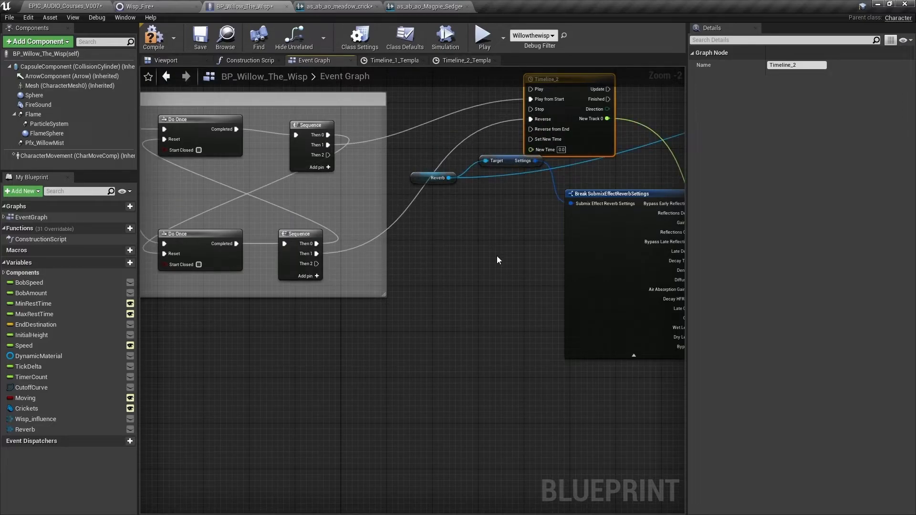
Insert a Delay node of 0.4 seconds between the lower Sequence's Then 1 output and the timeline's Reverse input
{"action": "left_click_drag", "start_coordinate": [317, 253], "coordinate": [413, 244]}
{"action": "type", "text": "delay"}
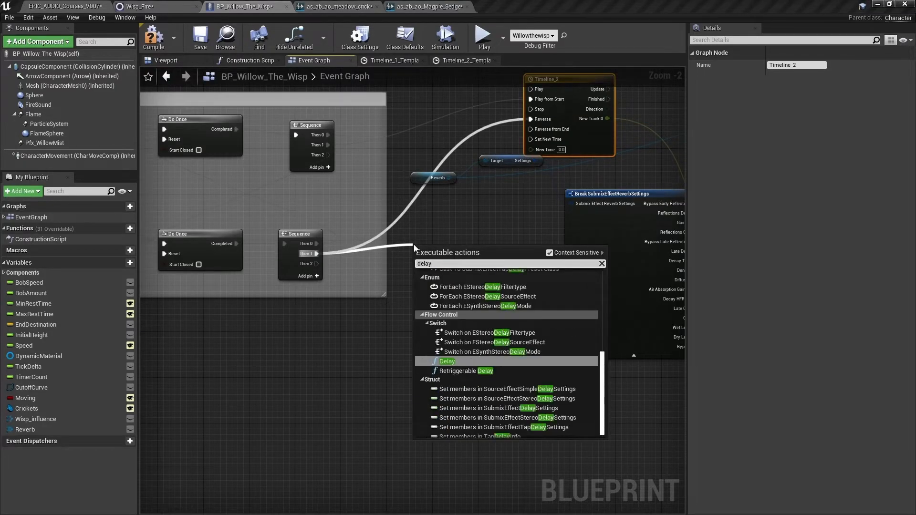
{"action": "key", "text": "Return"}
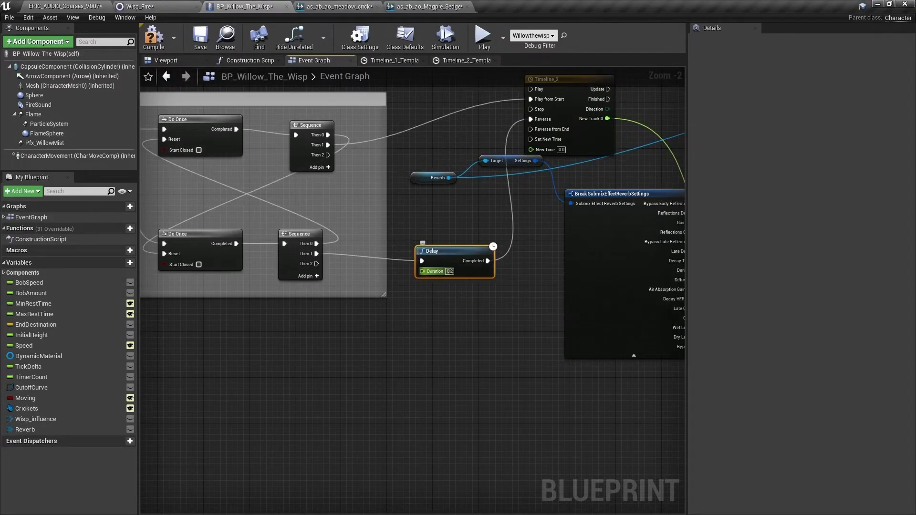
{"action": "left_click", "coordinate": [452, 271]}
{"action": "type", "text": "0.4"}
{"action": "key", "text": "Return"}
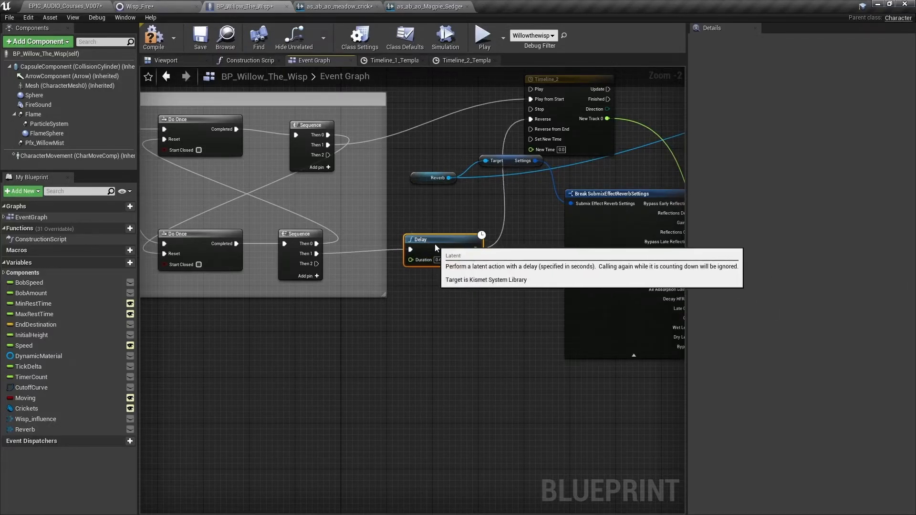
Connect the timeline's Update output to the Set Settings node's execution input and line the two nodes up
{"action": "right_click_drag", "start_coordinate": [558, 282], "coordinate": [324, 324]}
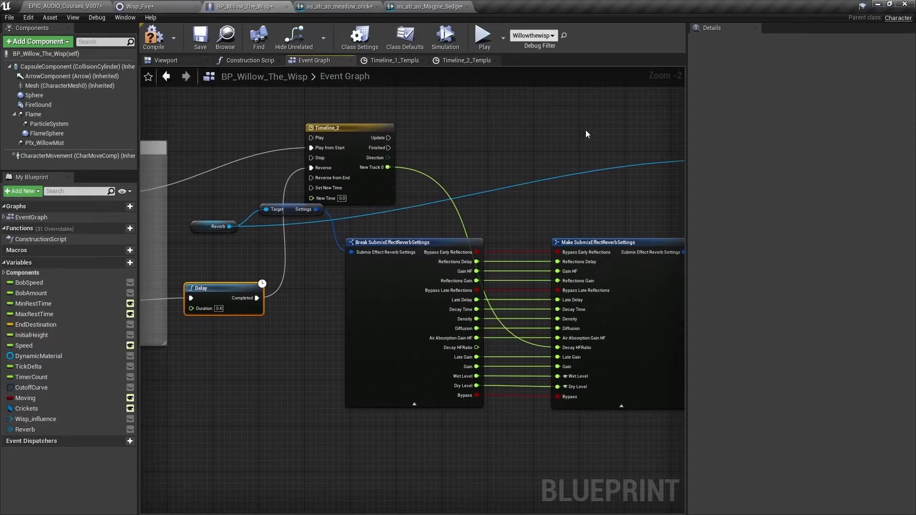
{"action": "right_click_drag", "start_coordinate": [388, 139], "coordinate": [262, 151]}
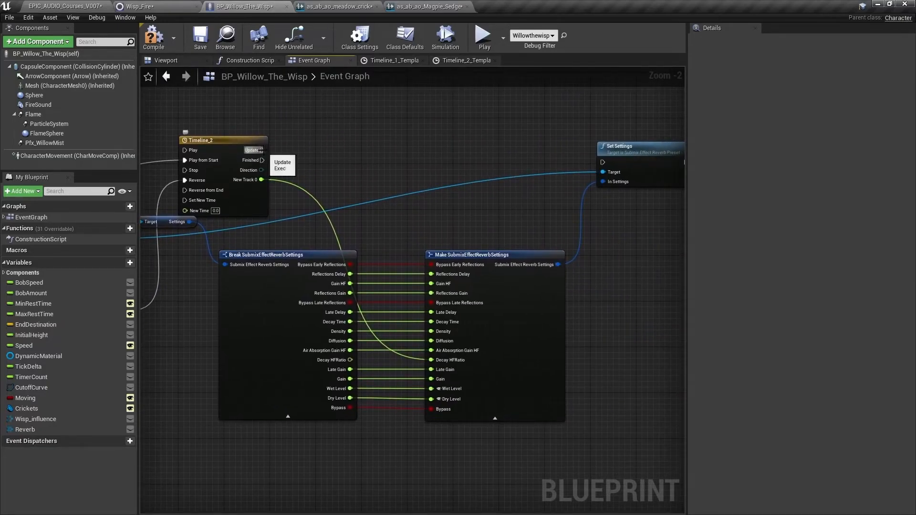
{"action": "left_click_drag", "start_coordinate": [263, 150], "coordinate": [629, 138]}
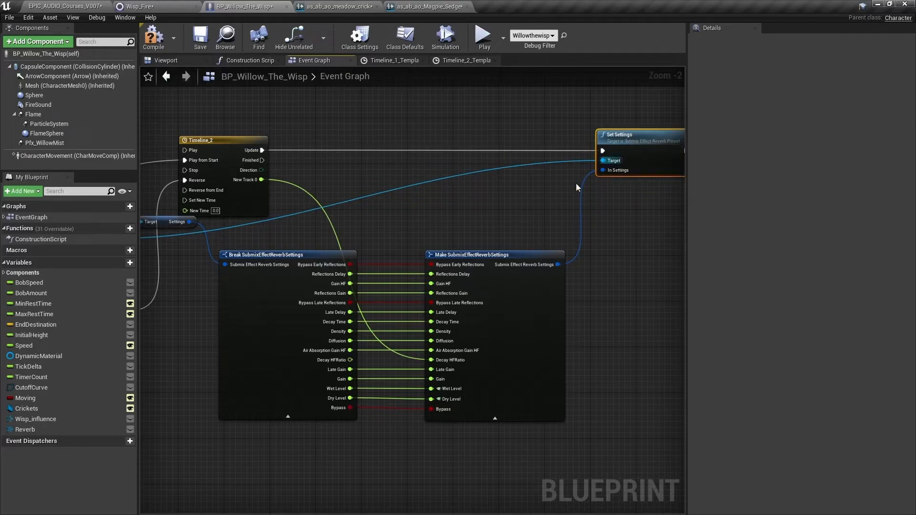
{"action": "scroll", "coordinate": [597, 242], "scroll_direction": "down", "scroll_amount": 2}
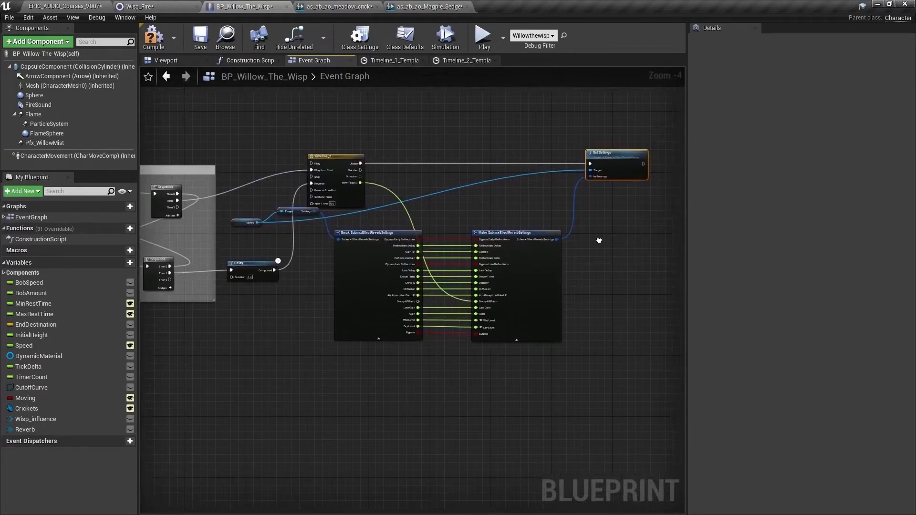
{"action": "left_click", "coordinate": [239, 220]}
{"action": "scroll", "coordinate": [238, 220], "scroll_direction": "up", "scroll_amount": 4}
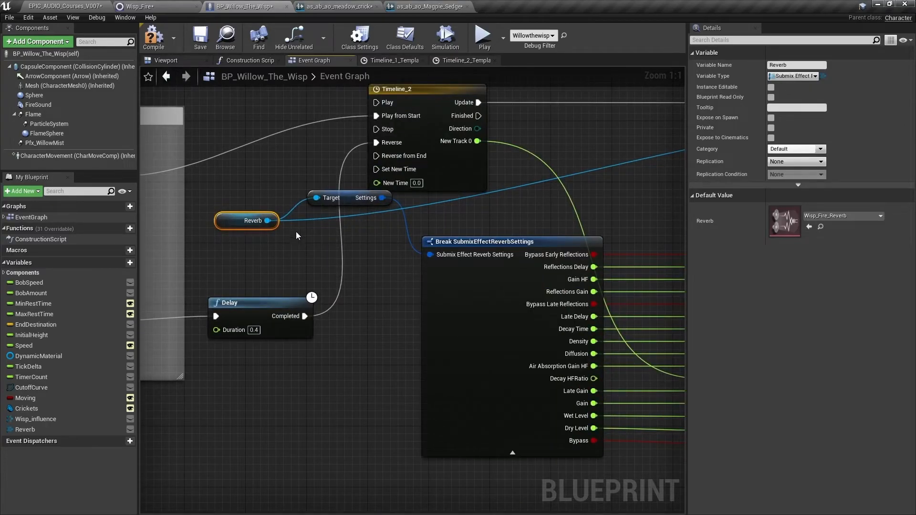
{"action": "right_click_drag", "start_coordinate": [634, 224], "coordinate": [563, 237]}
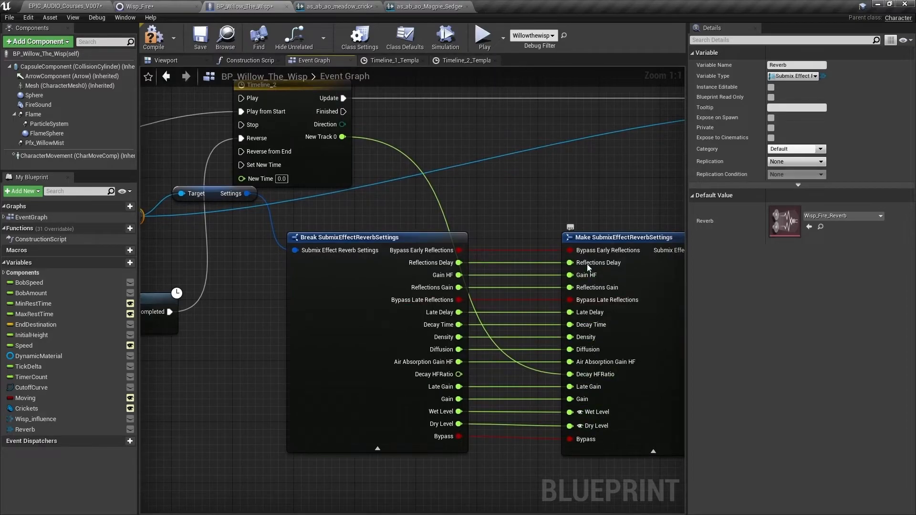
Add a Print String node below Set Settings and execute it from the Set Settings output
{"action": "right_click_drag", "start_coordinate": [603, 185], "coordinate": [567, 181]}
{"action": "left_click", "coordinate": [567, 181]}
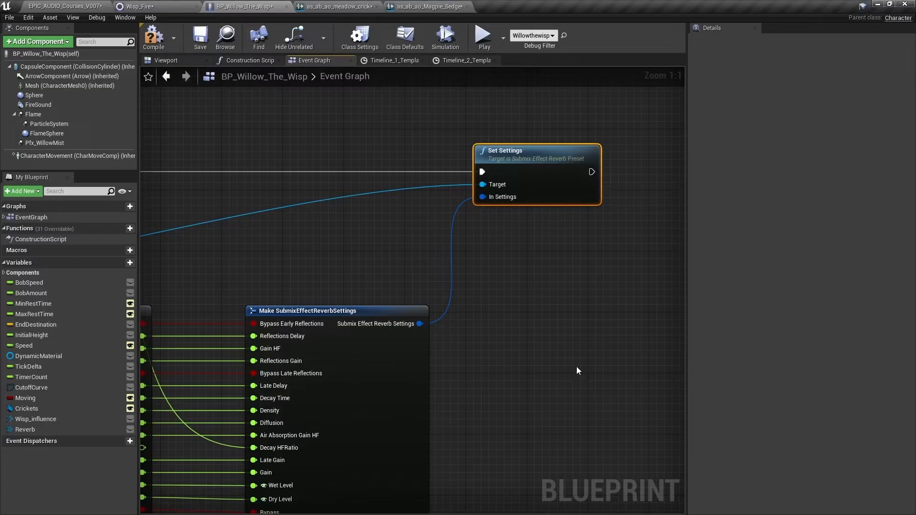
{"action": "right_click", "coordinate": [563, 245]}
{"action": "type", "text": "print"}
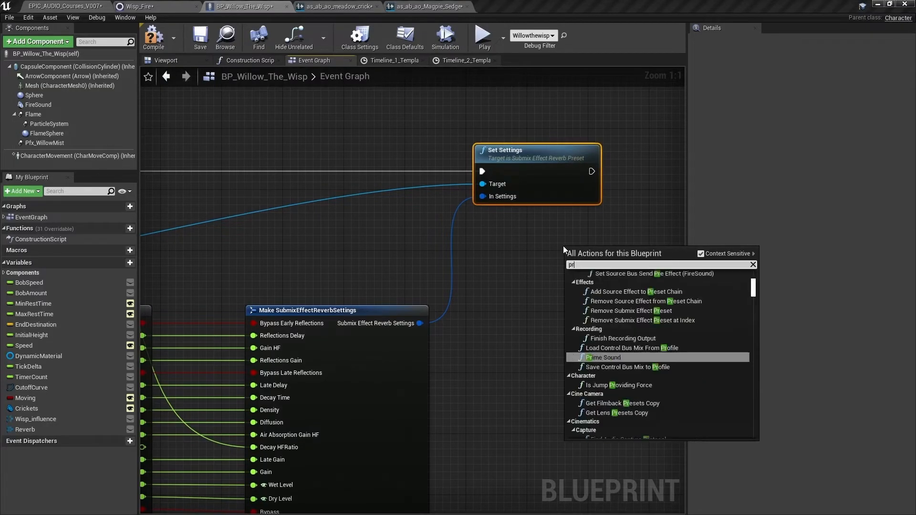
{"action": "key", "text": "Return"}
{"action": "left_click_drag", "start_coordinate": [591, 171], "coordinate": [572, 263]}
Feed the timeline's track value into the Print String node's In String input
{"action": "right_click_drag", "start_coordinate": [565, 268], "coordinate": [590, 260]}
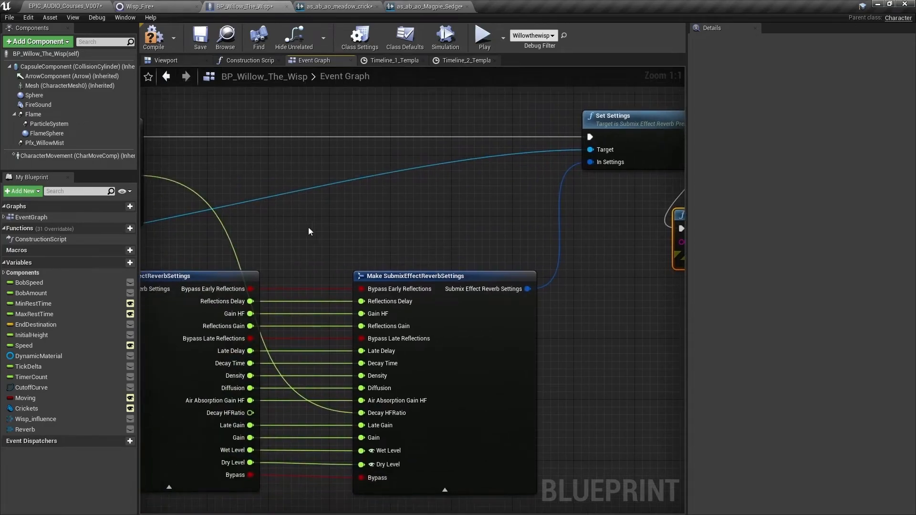
{"action": "right_click_drag", "start_coordinate": [309, 228], "coordinate": [381, 227]}
{"action": "left_click_drag", "start_coordinate": [206, 175], "coordinate": [681, 257]}
{"action": "left_click_drag", "start_coordinate": [637, 245], "coordinate": [637, 245]}
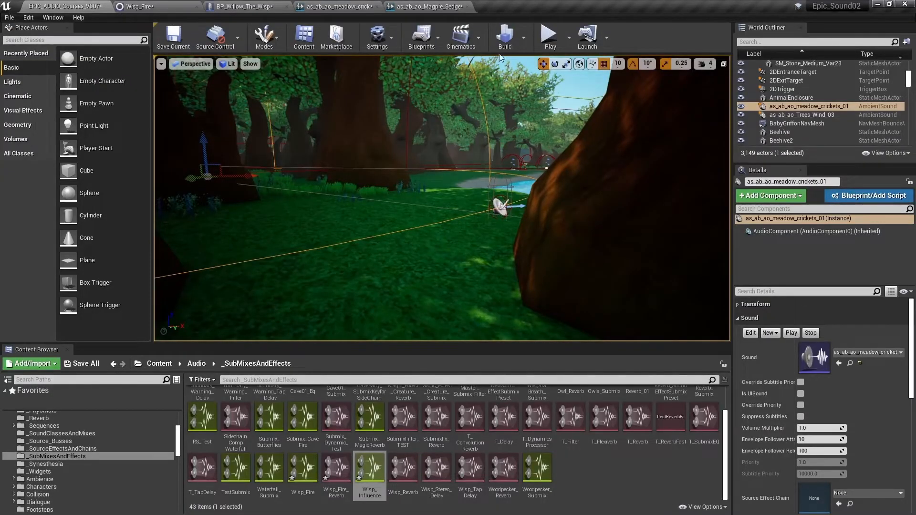
Play the level to check the printed timeline values around the wisp and end the play session
{"action": "left_click", "coordinate": [558, 37]}
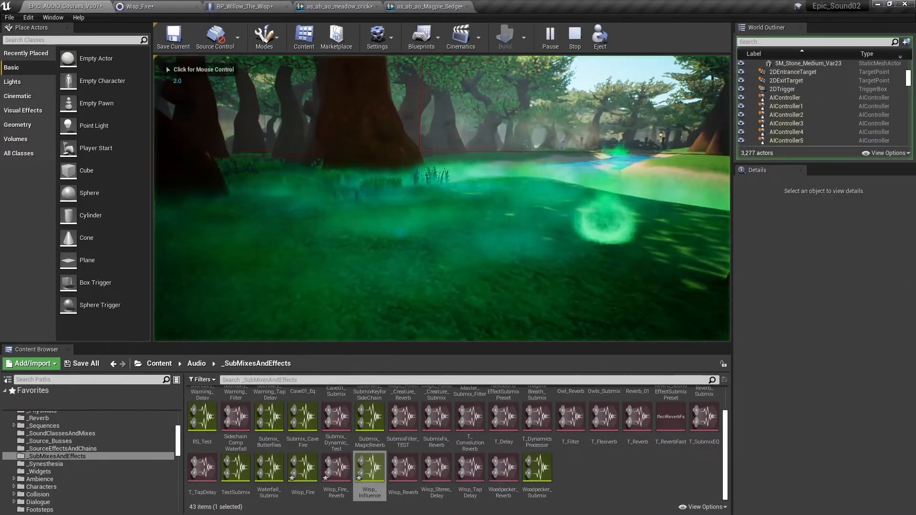
{"action": "left_click", "coordinate": [442, 199]}
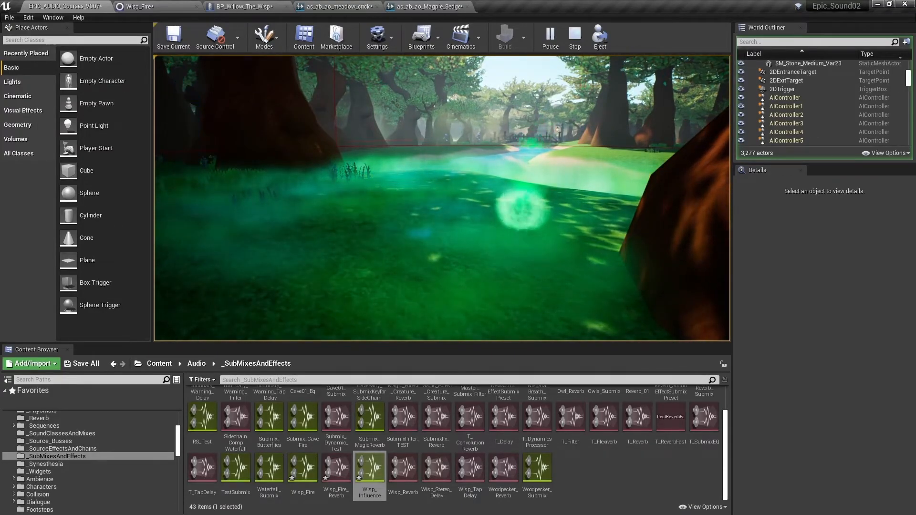
{"action": "key", "text": "Escape"}
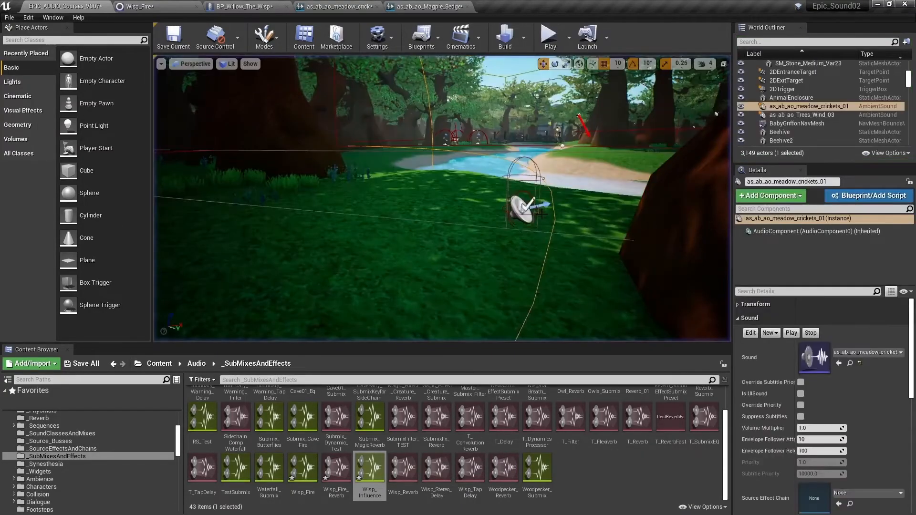
Find the BP_Misc_DayNight_Cycle actor by searching the level's actors for "misc" and enable its Static Midnight option
{"action": "left_click", "coordinate": [248, 8]}
{"action": "left_click", "coordinate": [652, 261]}
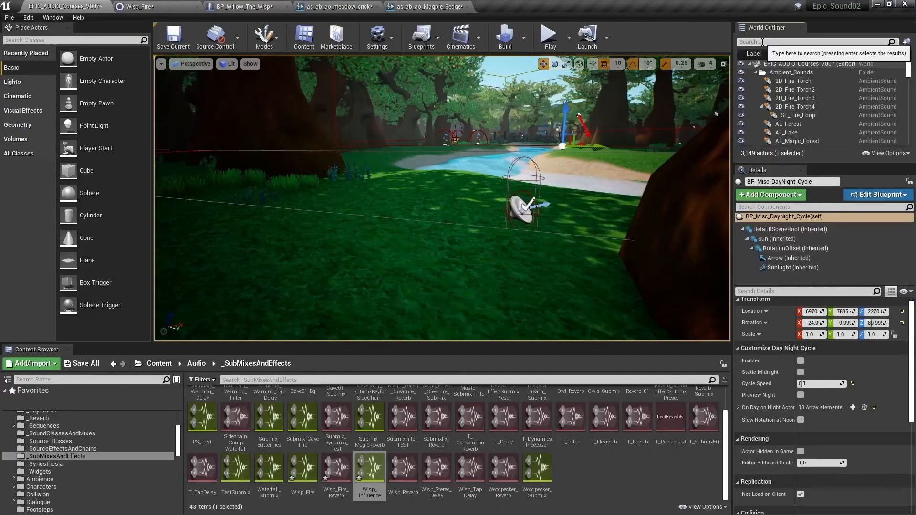
{"action": "left_click", "coordinate": [762, 42]}
{"action": "type", "text": "misc"}
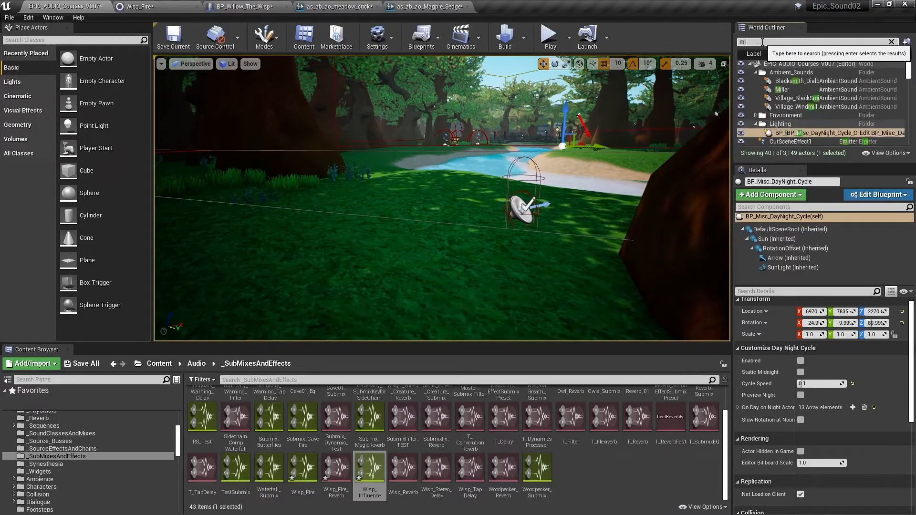
{"action": "left_click", "coordinate": [805, 82]}
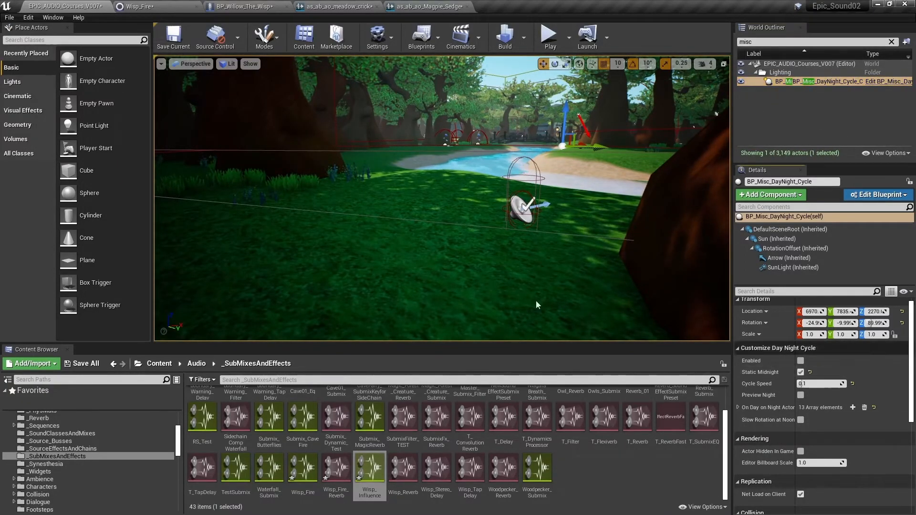
{"action": "left_click", "coordinate": [800, 372]}
Play the level from the forest path and walk between the trees toward the glowing water to test the wisp audio at midnight
{"action": "right_click_drag", "start_coordinate": [442, 198], "coordinate": [572, 200]}
{"action": "right_click_drag", "start_coordinate": [394, 115], "coordinate": [490, 110]}
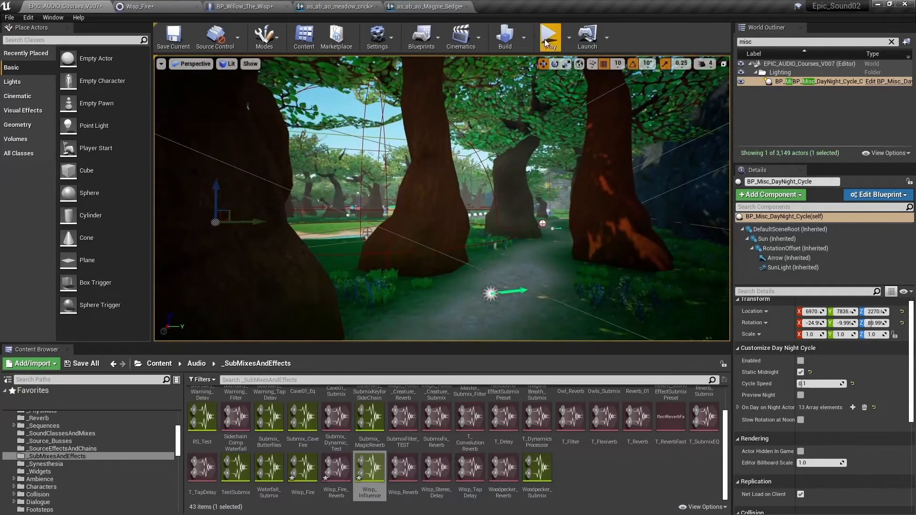
{"action": "left_click", "coordinate": [548, 38]}
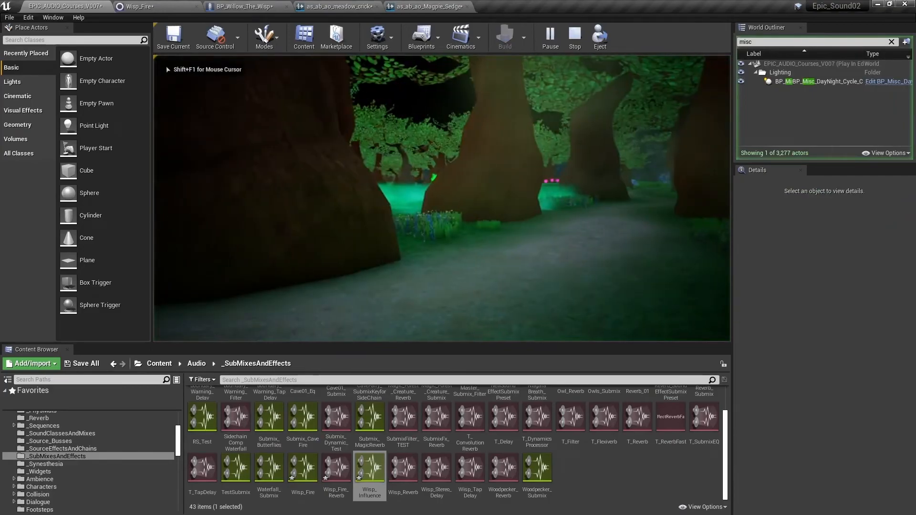
{"action": "key", "text": "d"}
{"action": "key", "text": "w"}
{"action": "key", "text": "w"}
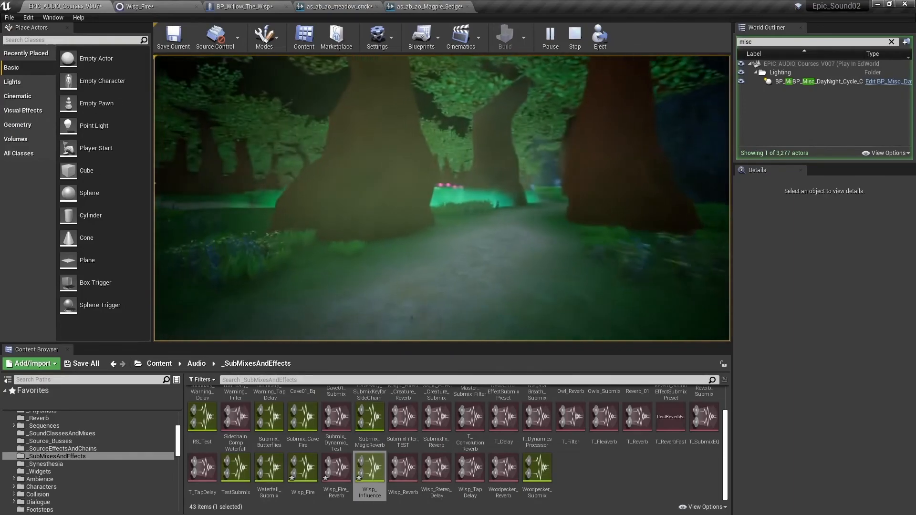
{"action": "key", "text": "w"}
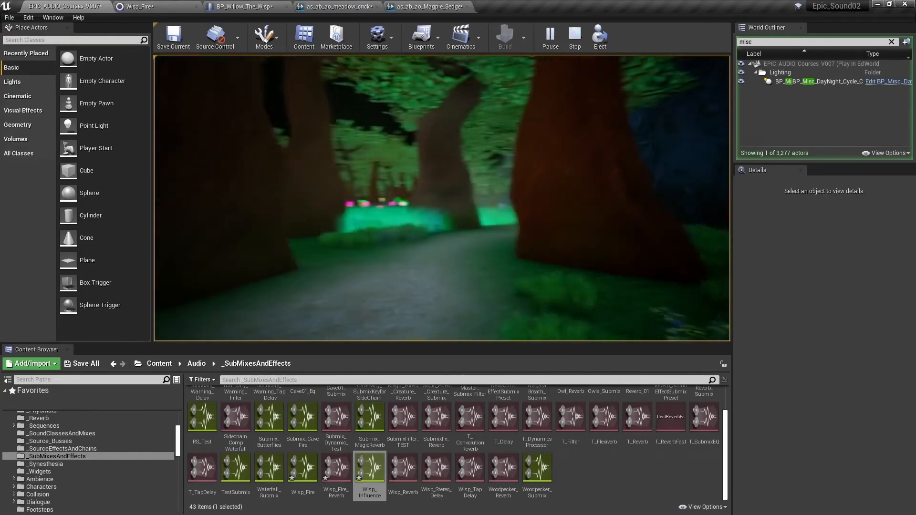
{"action": "key", "text": "w"}
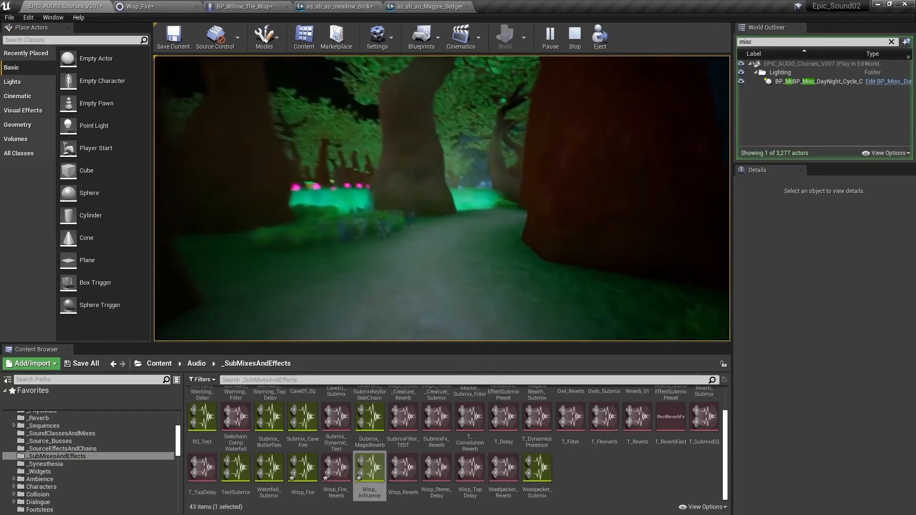
{"action": "key", "text": "w"}
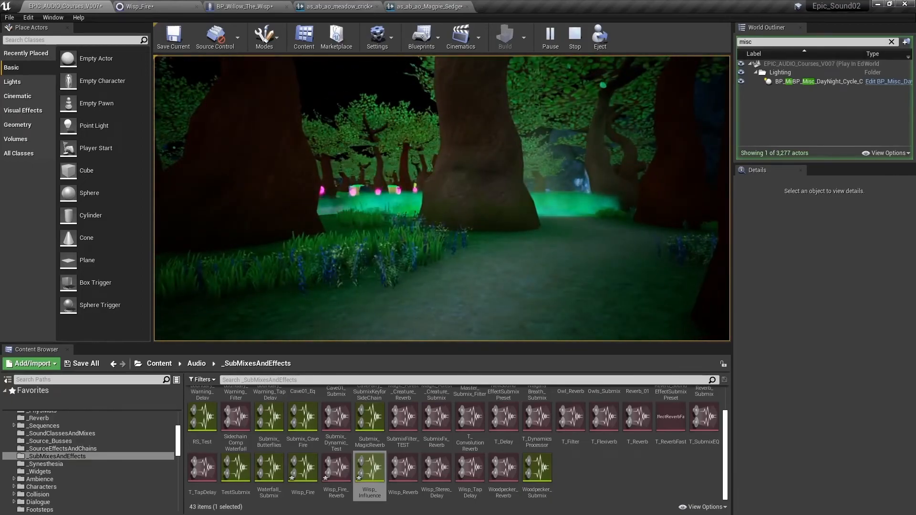
{"action": "key", "text": "w"}
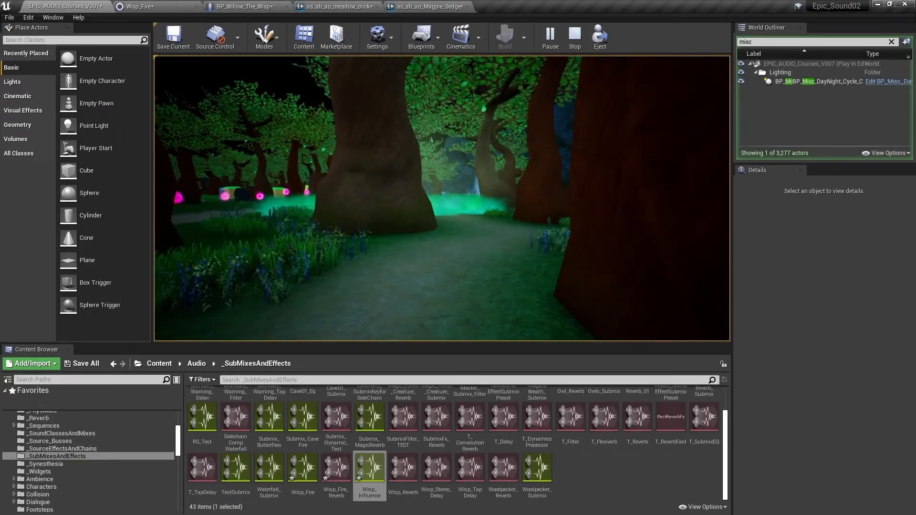
{"action": "key", "text": "w"}
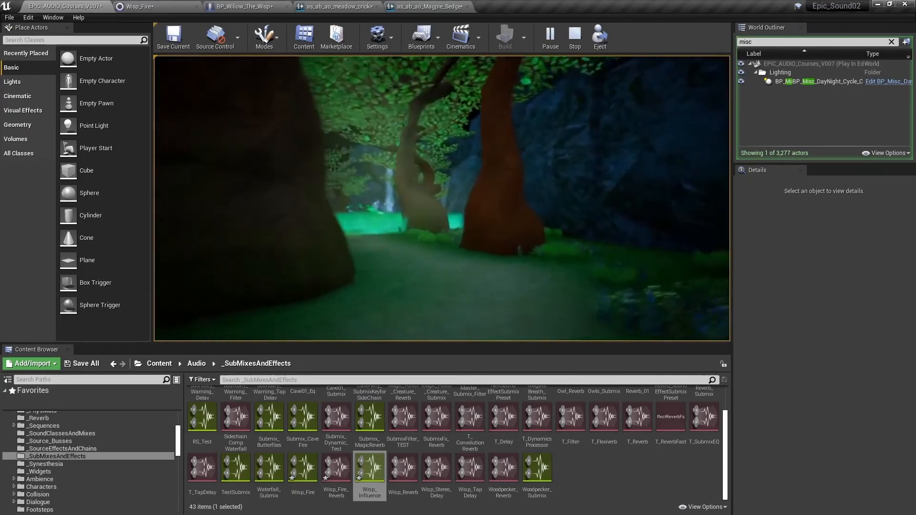
{"action": "key", "text": "w"}
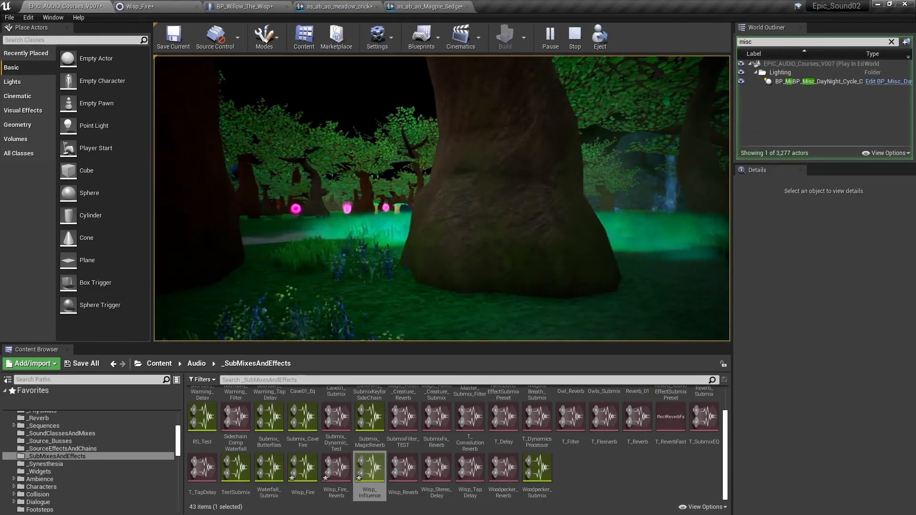
{"action": "key", "text": "w"}
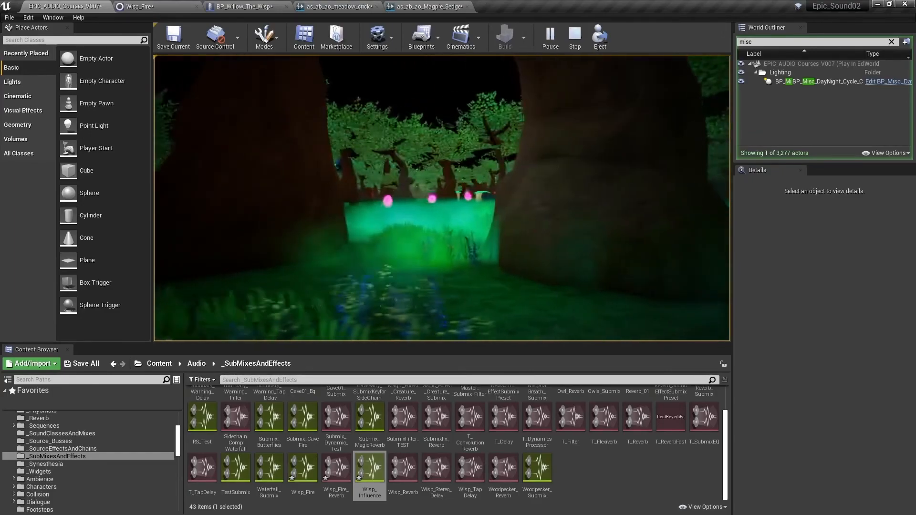